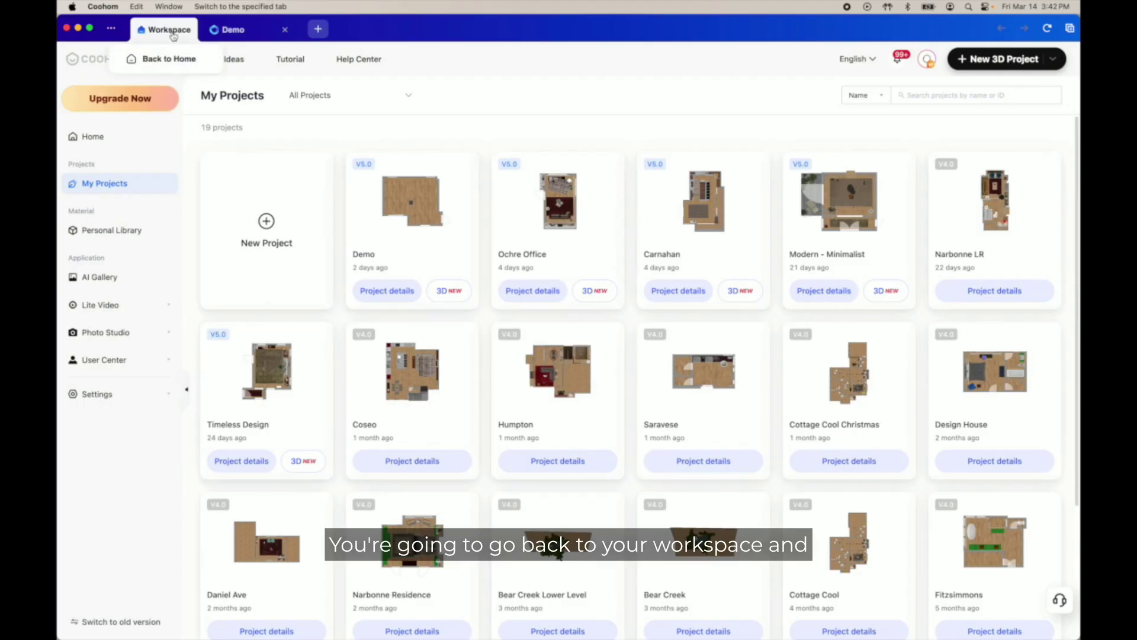
Show the saved textures in the Personal Library and browse through them
{"action": "left_click", "coordinate": [106, 232]}
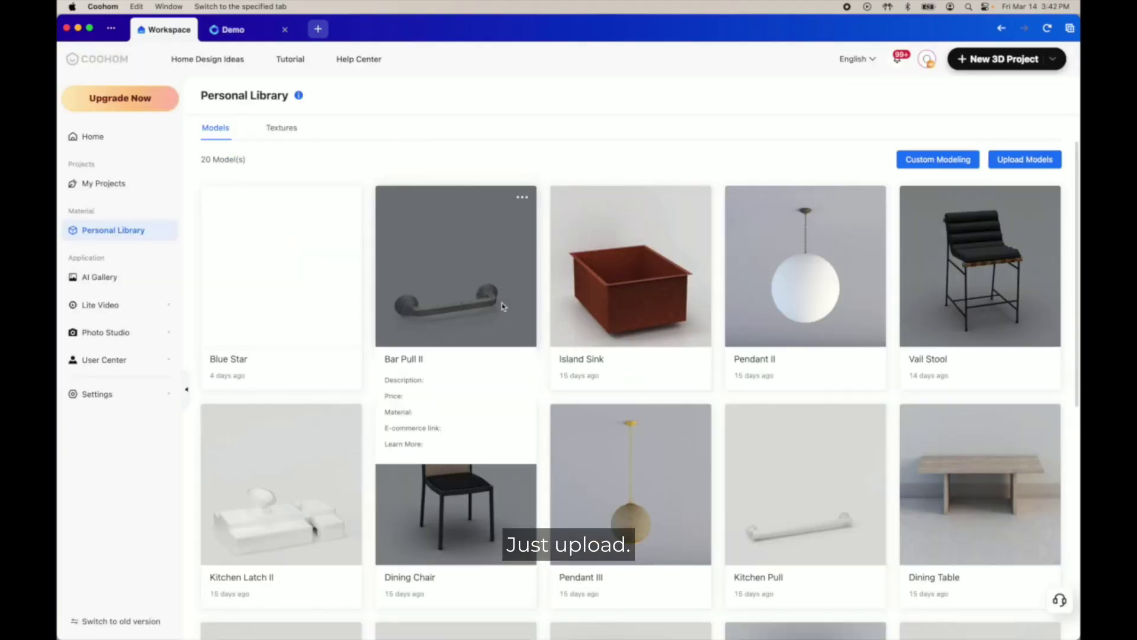
{"action": "left_click", "coordinate": [294, 130]}
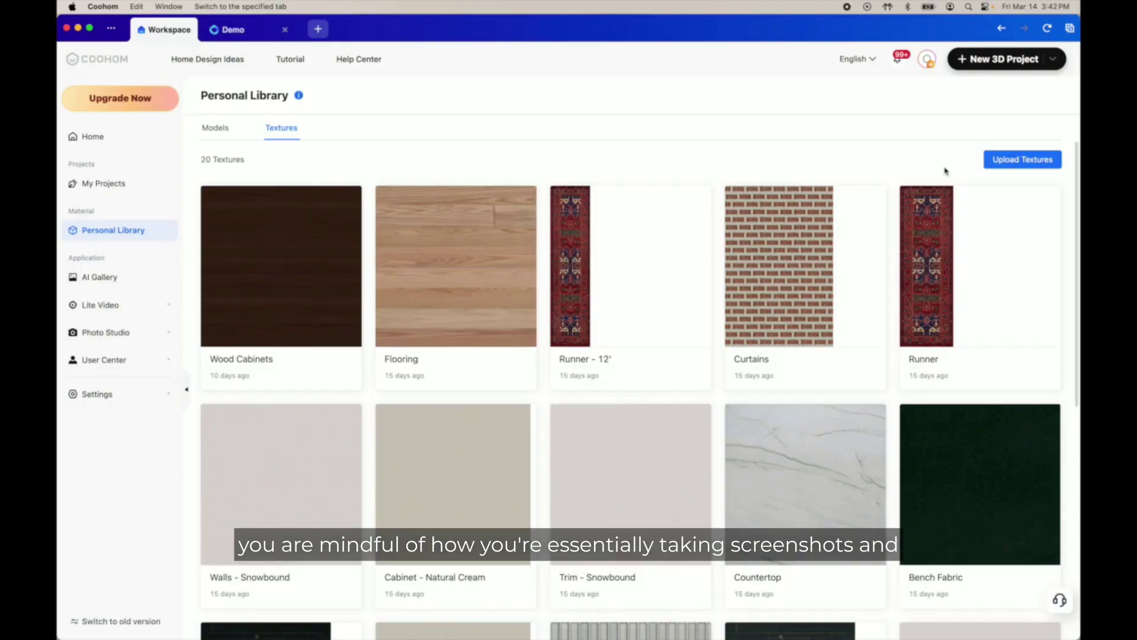
{"action": "scroll", "coordinate": [630, 449], "scroll_direction": "down", "scroll_amount": 3}
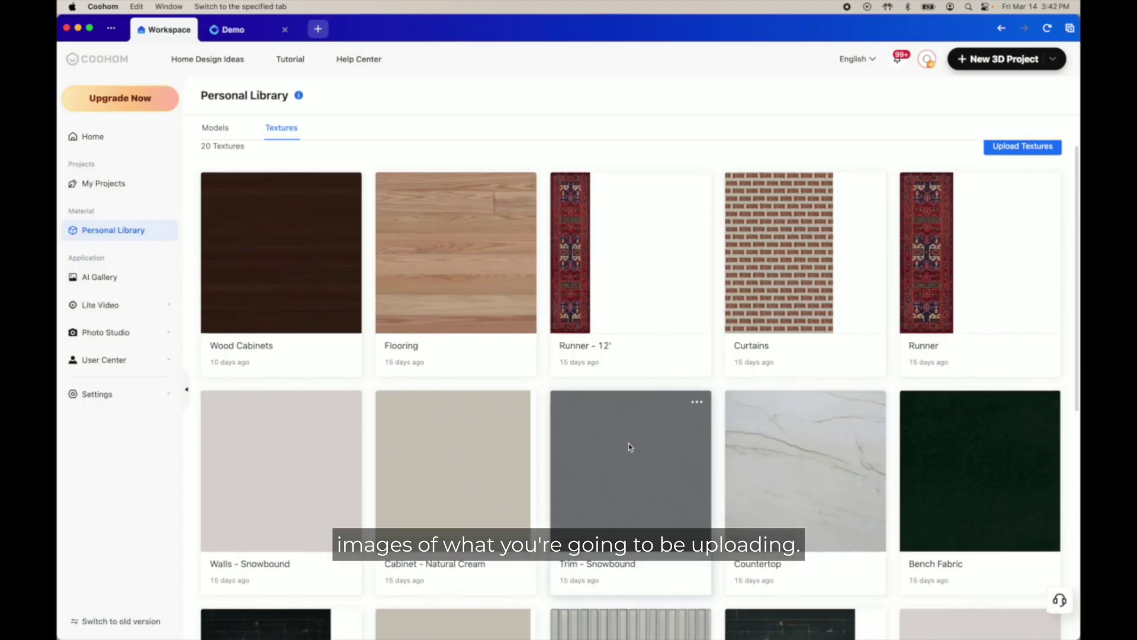
{"action": "scroll", "coordinate": [630, 447], "scroll_direction": "down", "scroll_amount": 1}
{"action": "scroll", "coordinate": [629, 444], "scroll_direction": "down", "scroll_amount": 5}
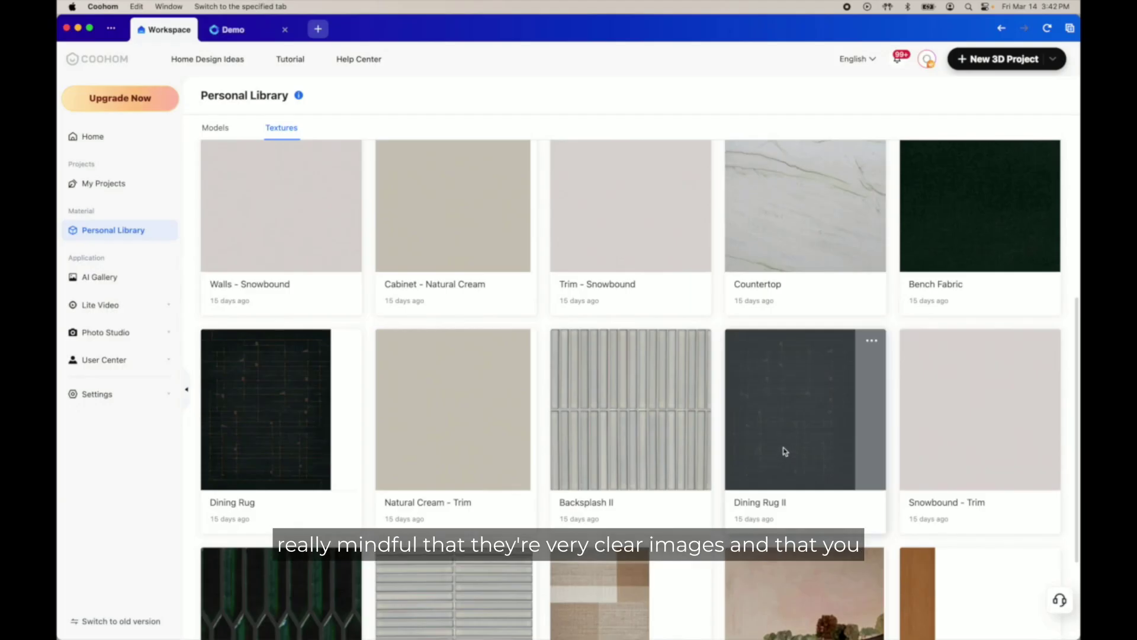
{"action": "scroll", "coordinate": [784, 452], "scroll_direction": "up", "scroll_amount": 5}
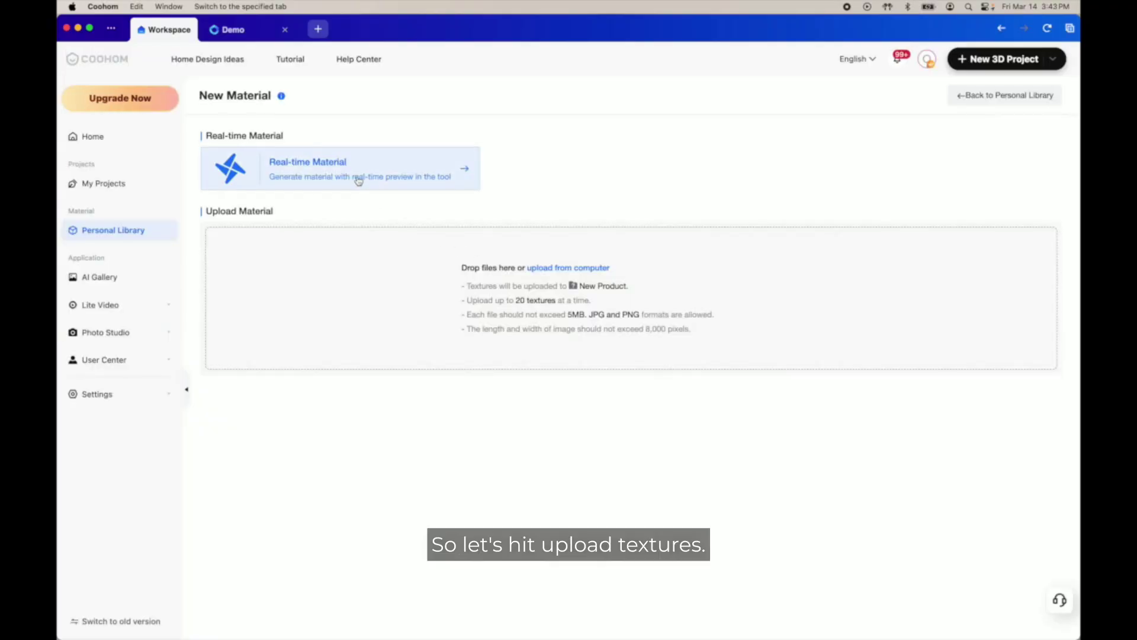
Open the Real-time Material Editor from the Real-time Material card
{"action": "left_click", "coordinate": [276, 178]}
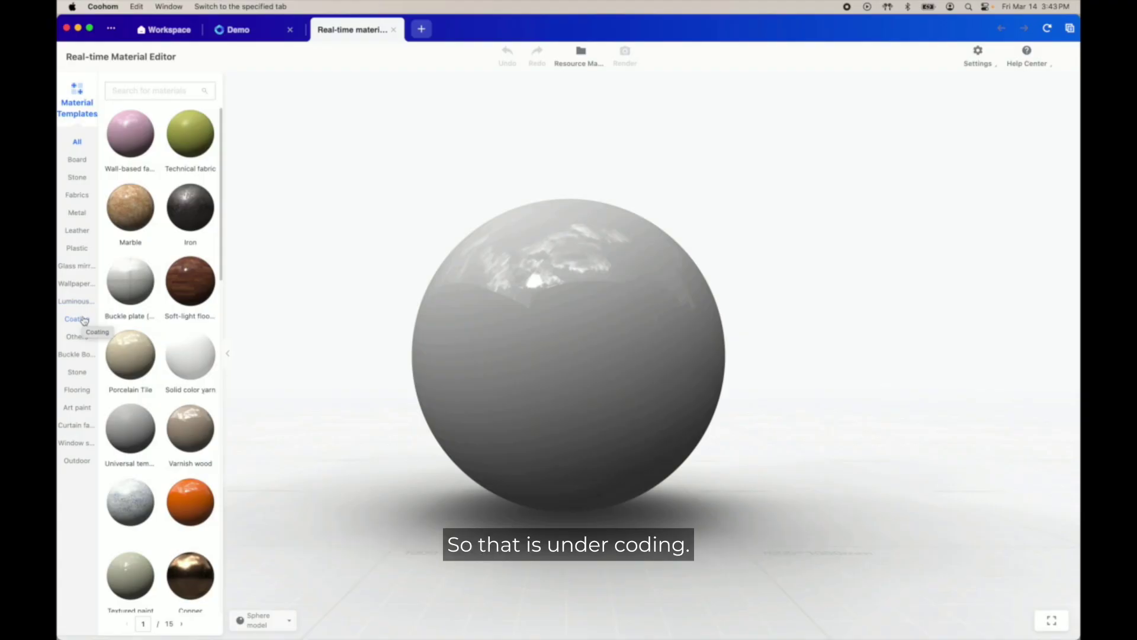
Load the Latex paint (matte) template from the Coating category
{"action": "left_click", "coordinate": [84, 321]}
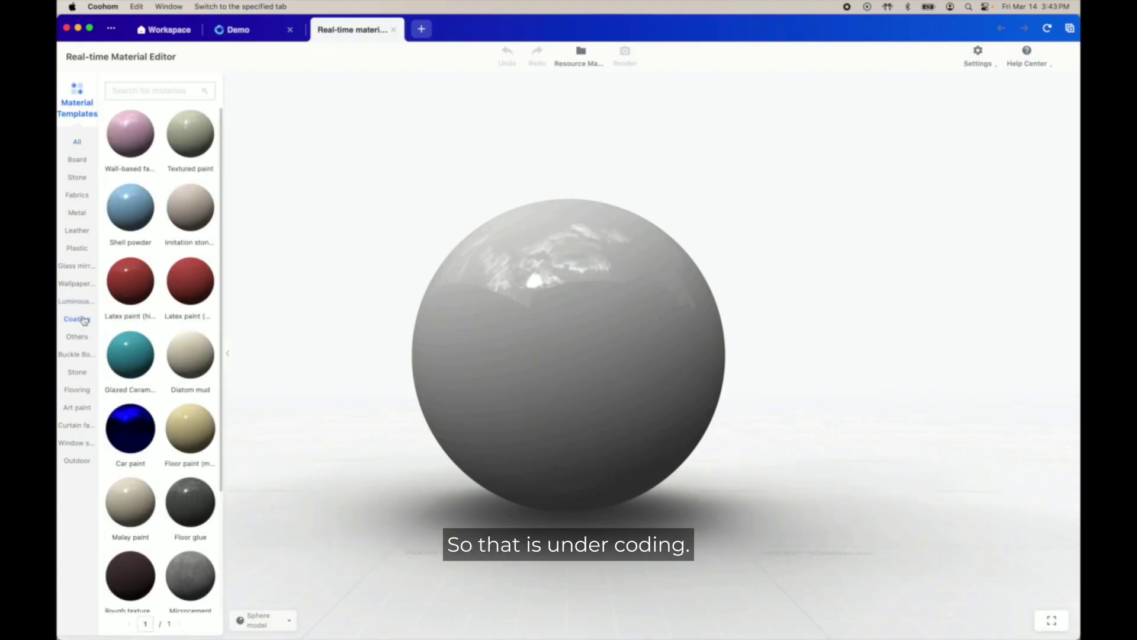
{"action": "scroll", "coordinate": [158, 338], "scroll_direction": "down", "scroll_amount": 3}
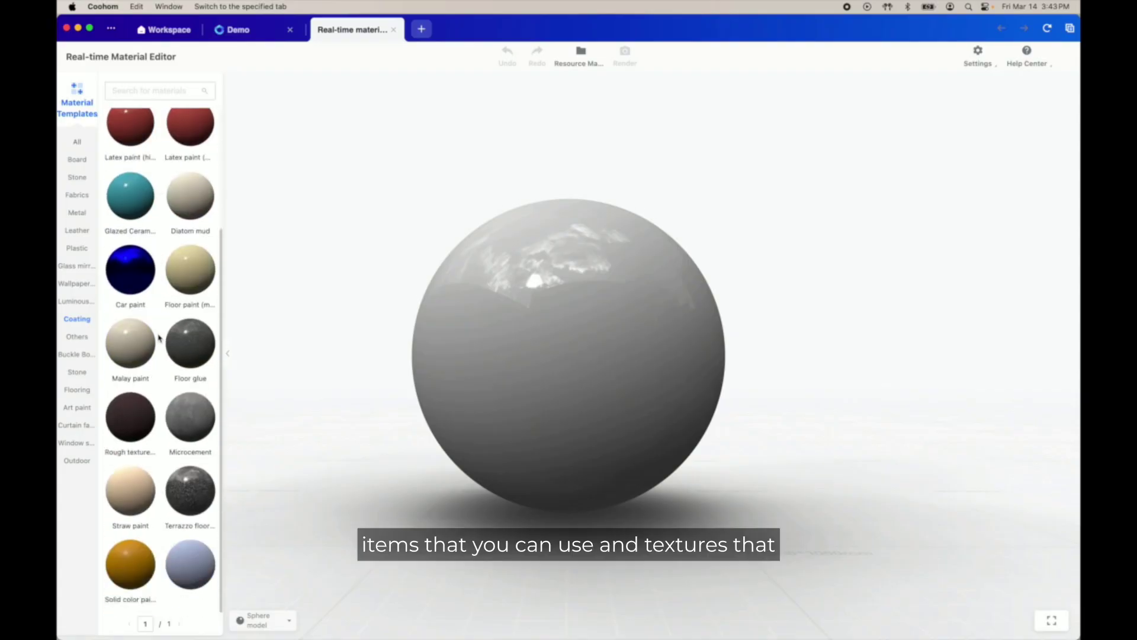
{"action": "scroll", "coordinate": [158, 338], "scroll_direction": "up", "scroll_amount": 3}
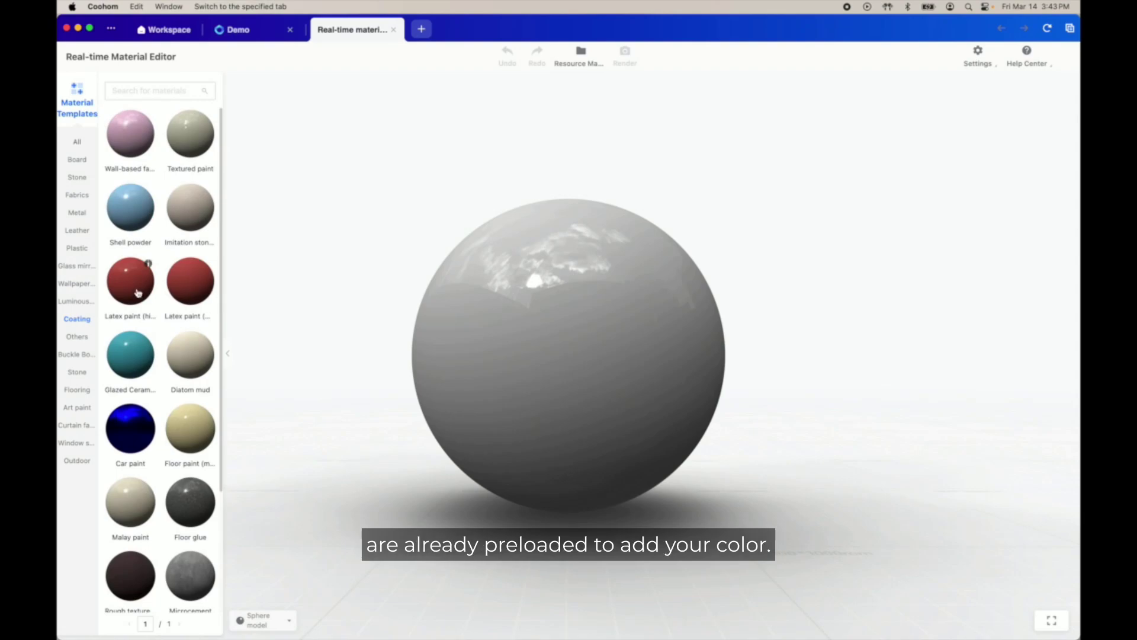
{"action": "left_click", "coordinate": [193, 282]}
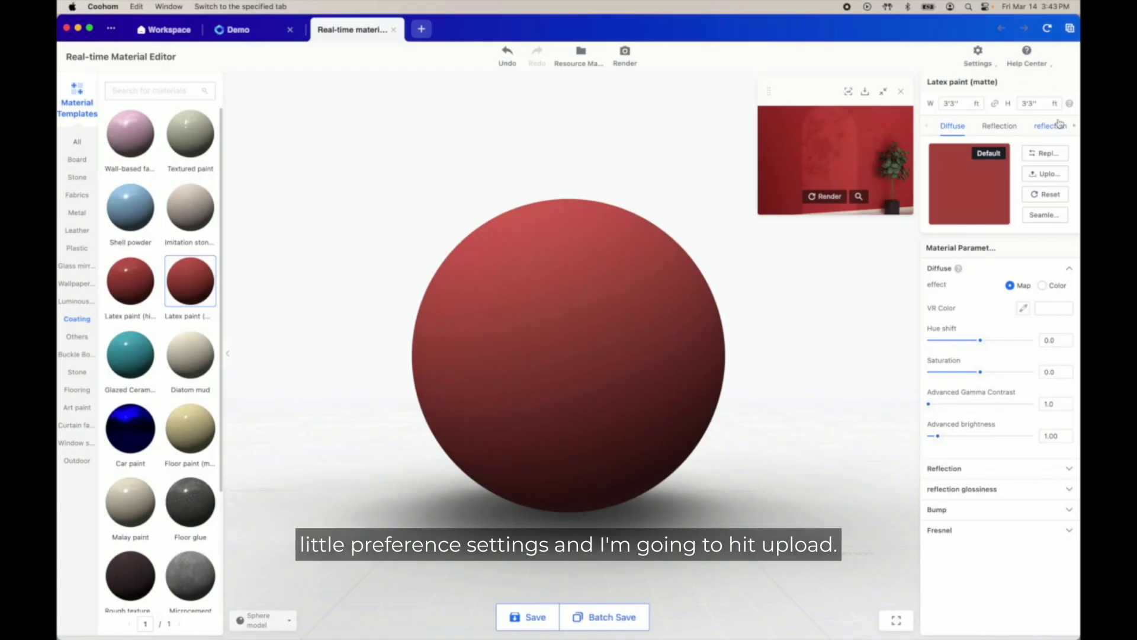
Upload the SW Santorini Blue image as the paint's Diffuse map
{"action": "left_click", "coordinate": [1037, 175]}
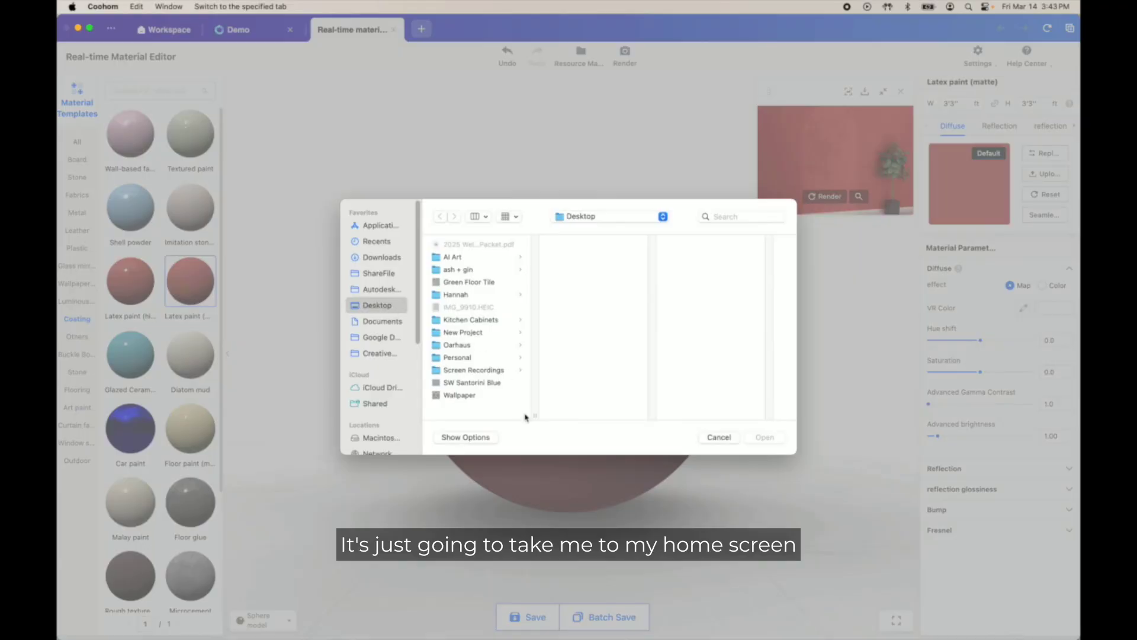
{"action": "left_click", "coordinate": [464, 383]}
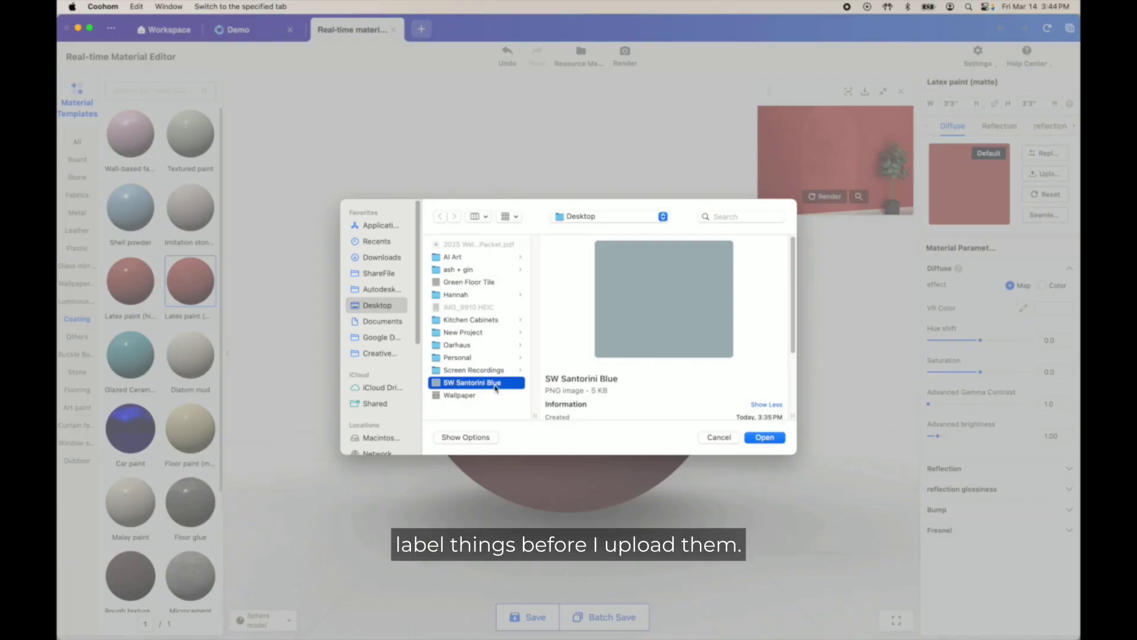
{"action": "left_click", "coordinate": [764, 439]}
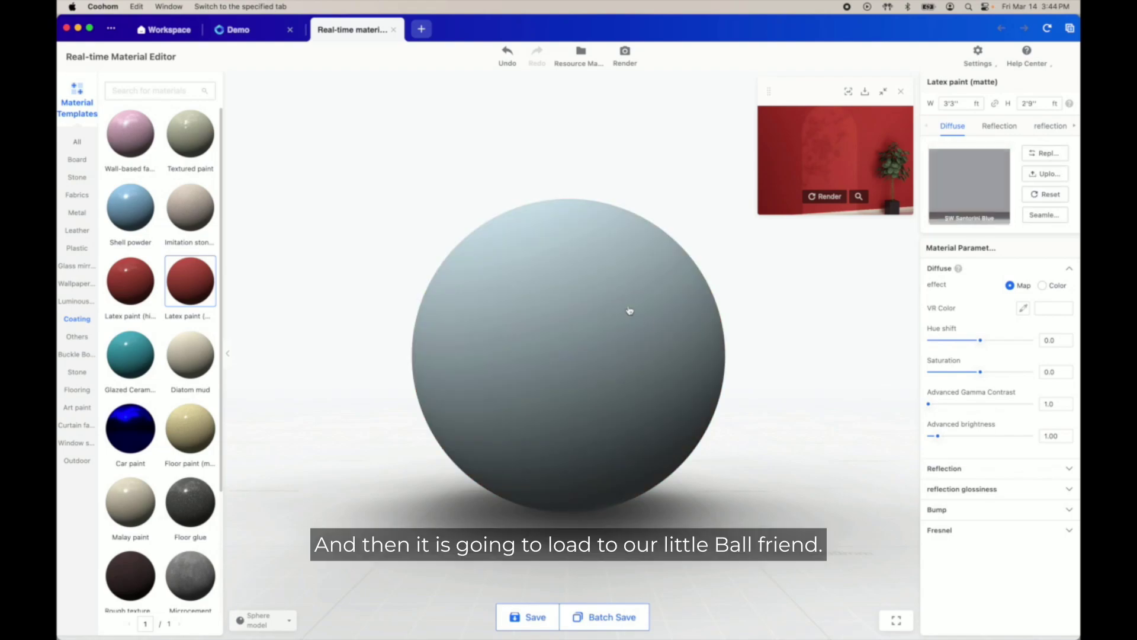
Inspect the matte blue sphere, then render the room preview with the Santorini Blue wall
{"action": "mouse_move", "coordinate": [595, 268]}
{"action": "left_mouse_down"}
{"action": "mouse_move", "coordinate": [598, 355]}
{"action": "mouse_move", "coordinate": [640, 406]}
{"action": "mouse_move", "coordinate": [698, 325]}
{"action": "mouse_move", "coordinate": [537, 362]}
{"action": "mouse_move", "coordinate": [538, 411]}
{"action": "mouse_move", "coordinate": [591, 295]}
{"action": "mouse_move", "coordinate": [662, 420]}
{"action": "left_mouse_up"}
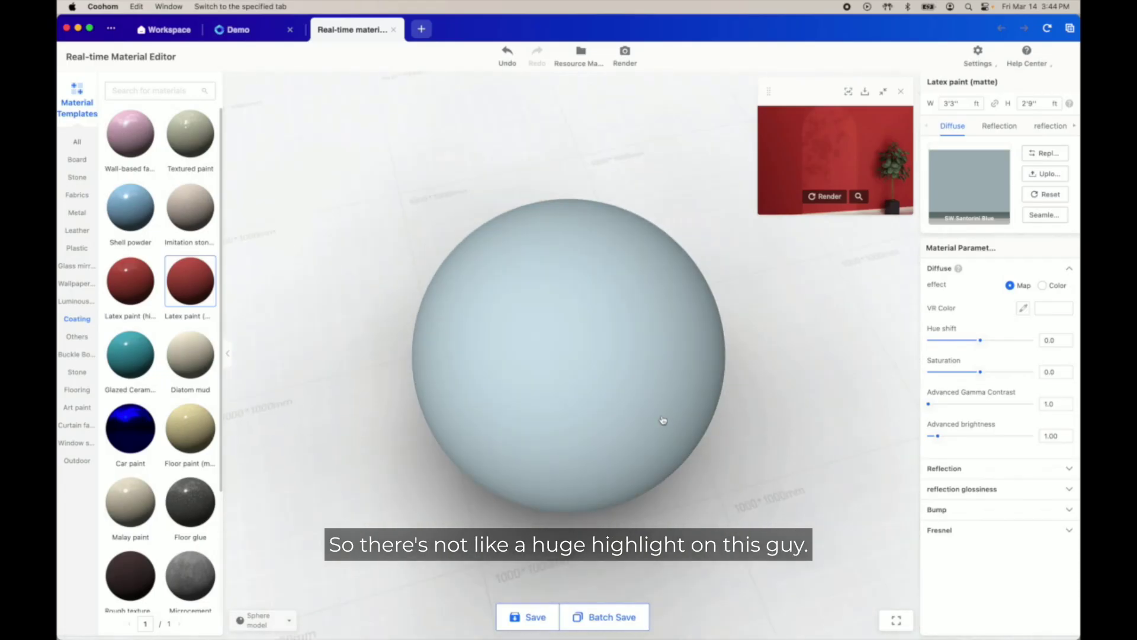
{"action": "mouse_move", "coordinate": [554, 343]}
{"action": "left_mouse_down"}
{"action": "mouse_move", "coordinate": [642, 322]}
{"action": "mouse_move", "coordinate": [616, 241]}
{"action": "mouse_move", "coordinate": [612, 394]}
{"action": "mouse_move", "coordinate": [596, 274]}
{"action": "left_mouse_up"}
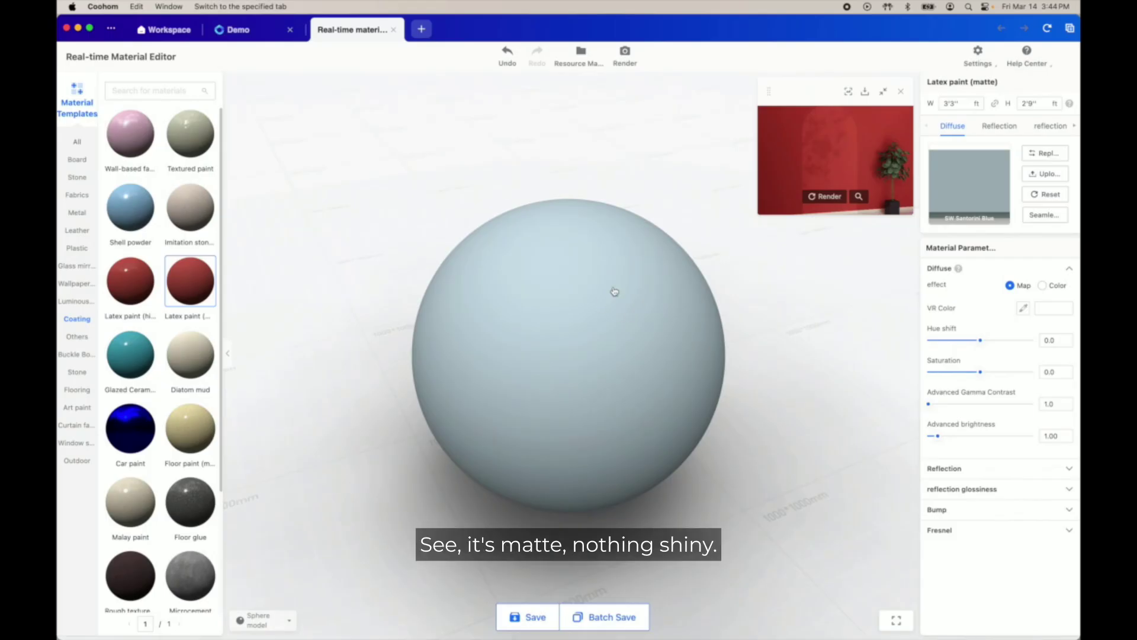
{"action": "left_click", "coordinate": [826, 198]}
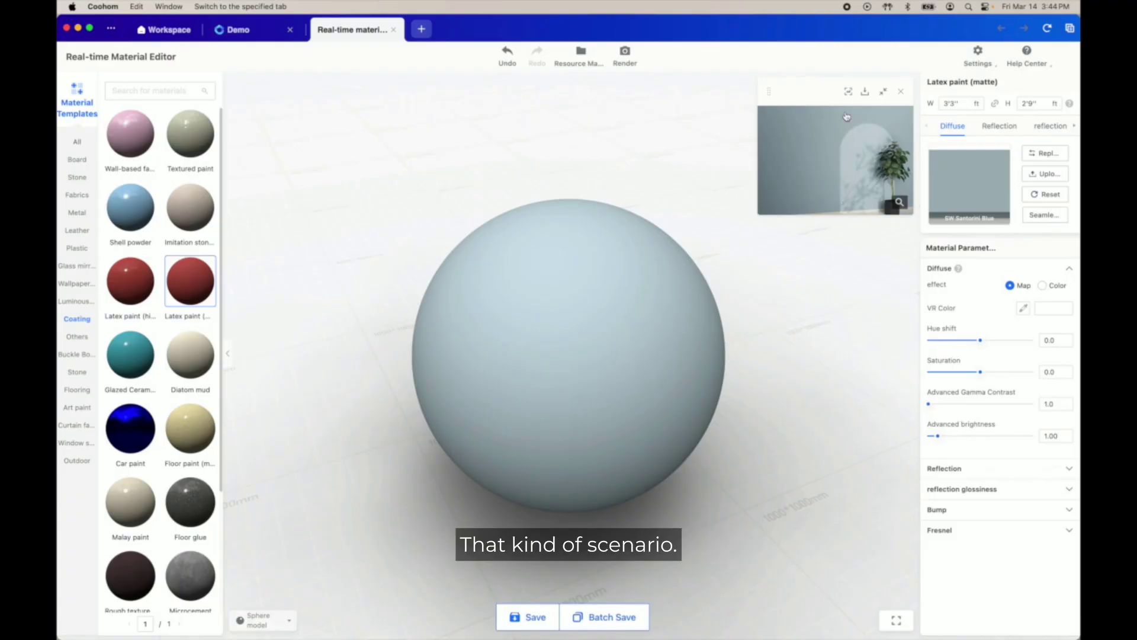
{"action": "left_click", "coordinate": [848, 95]}
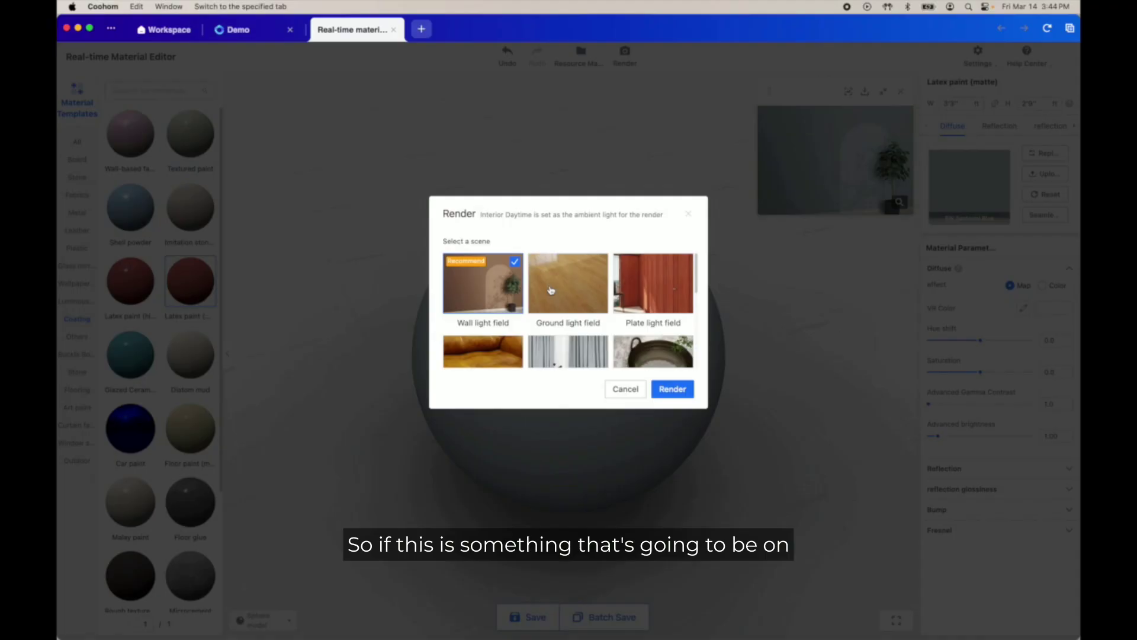
{"action": "scroll", "coordinate": [551, 290], "scroll_direction": "down", "scroll_amount": 1}
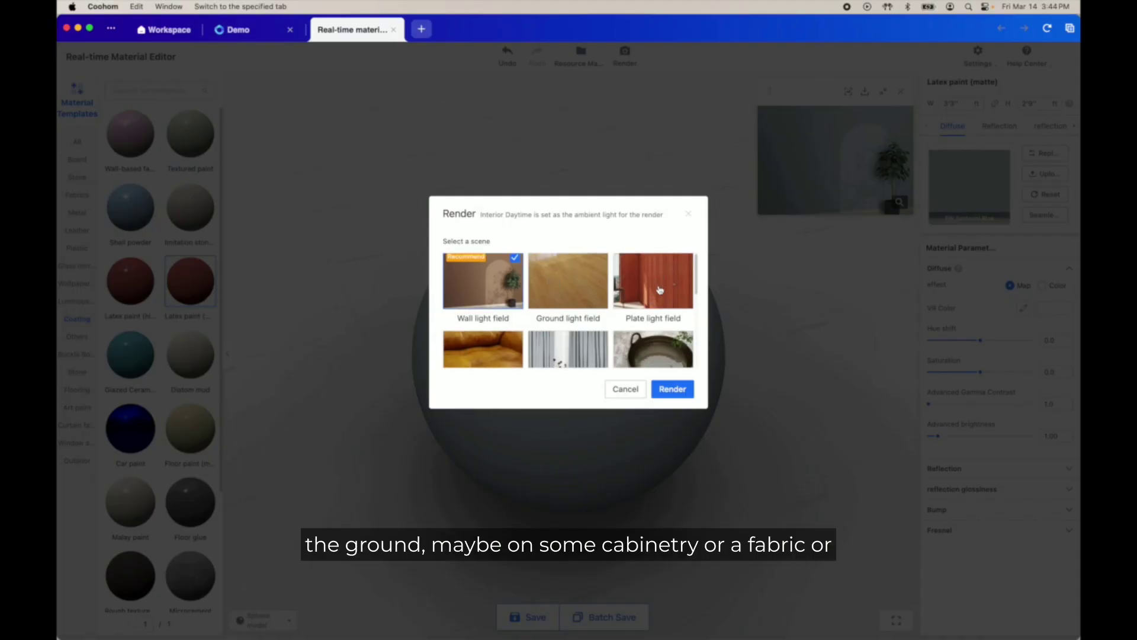
{"action": "scroll", "coordinate": [628, 314], "scroll_direction": "down", "scroll_amount": 3}
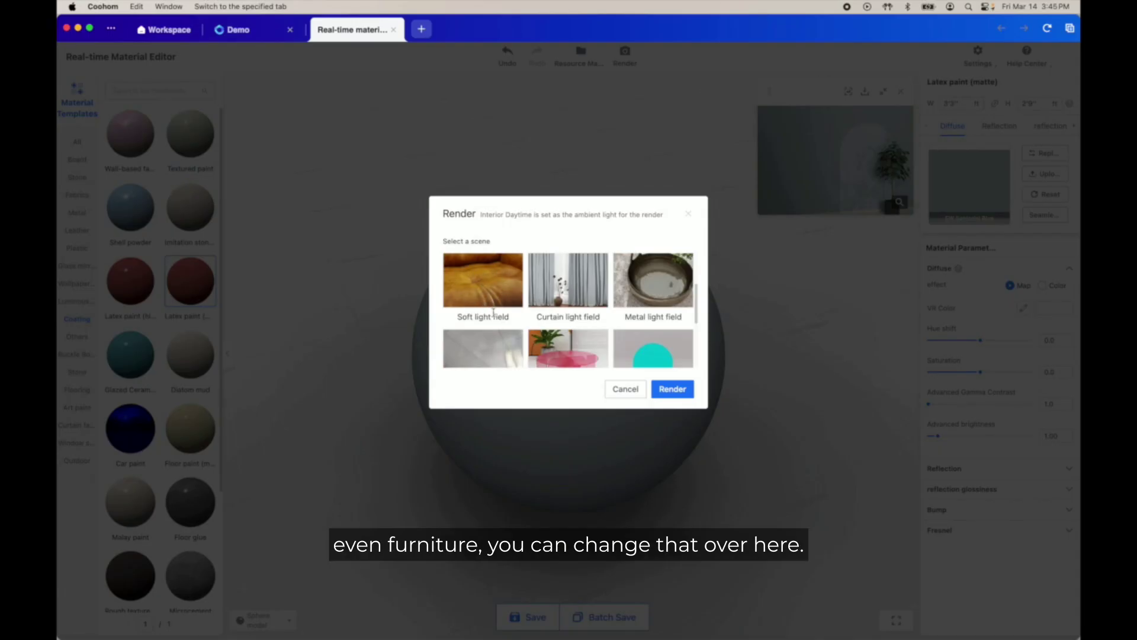
{"action": "scroll", "coordinate": [674, 332], "scroll_direction": "down", "scroll_amount": 2}
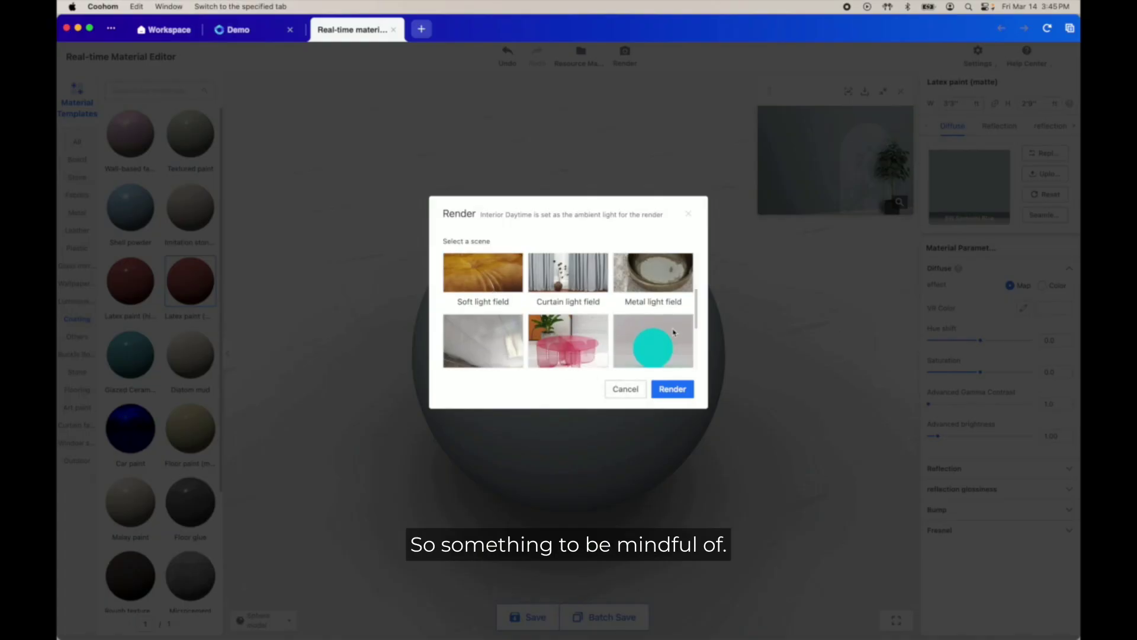
{"action": "scroll", "coordinate": [673, 332], "scroll_direction": "down", "scroll_amount": 1}
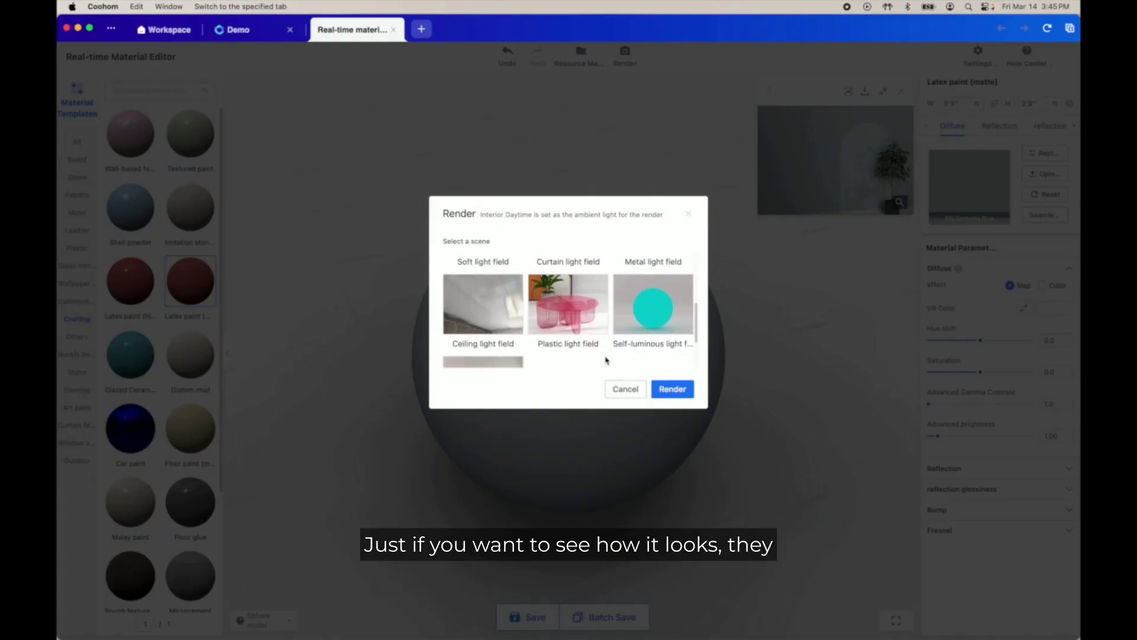
{"action": "scroll", "coordinate": [575, 297], "scroll_direction": "down", "scroll_amount": 2}
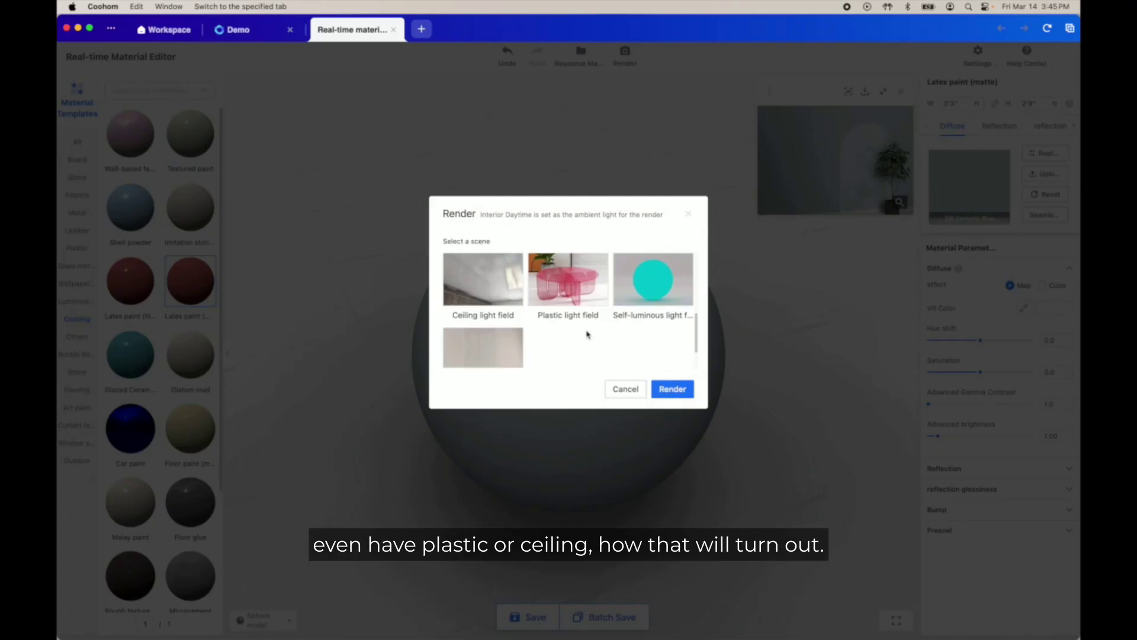
{"action": "scroll", "coordinate": [588, 320], "scroll_direction": "up", "scroll_amount": 3}
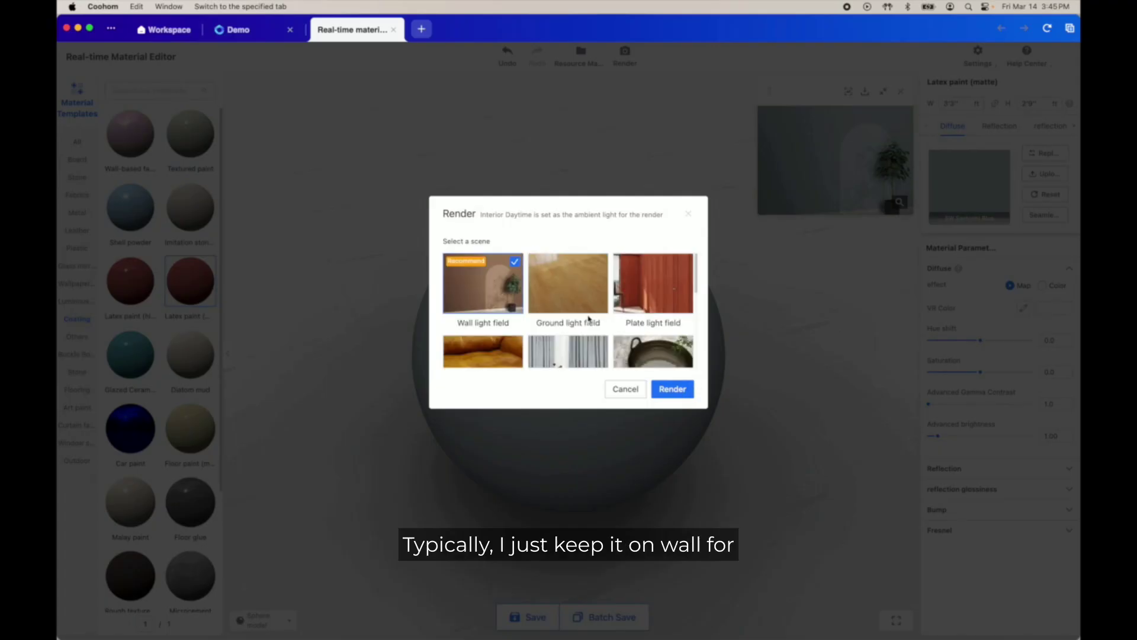
{"action": "left_click", "coordinate": [672, 389]}
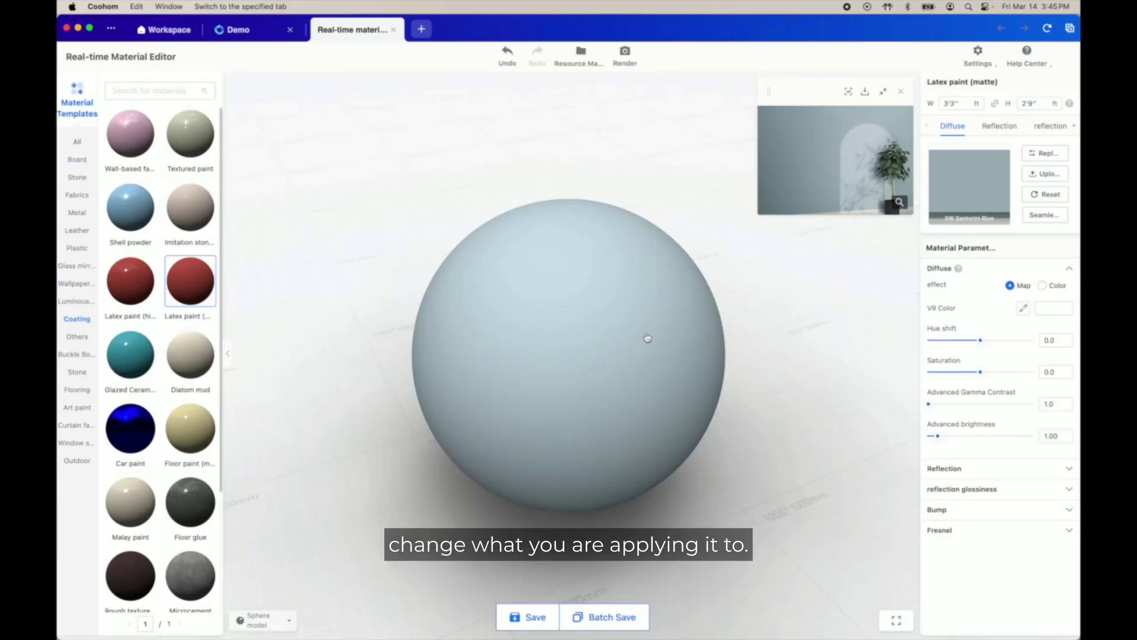
Darken the blue paint by lowering its brightness to 0.78
{"action": "mouse_move", "coordinate": [645, 335]}
{"action": "left_mouse_down"}
{"action": "mouse_move", "coordinate": [642, 370]}
{"action": "mouse_move", "coordinate": [691, 234]}
{"action": "mouse_move", "coordinate": [569, 330]}
{"action": "mouse_move", "coordinate": [568, 355]}
{"action": "mouse_move", "coordinate": [657, 356]}
{"action": "left_mouse_up"}
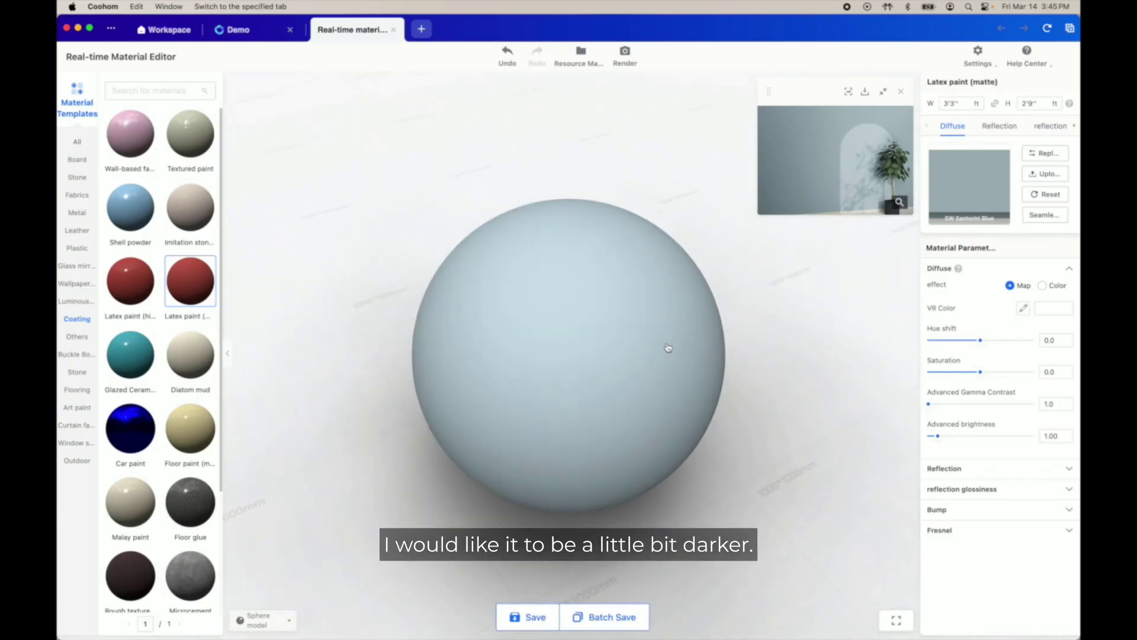
{"action": "left_click_drag", "start_coordinate": [668, 348], "coordinate": [667, 298]}
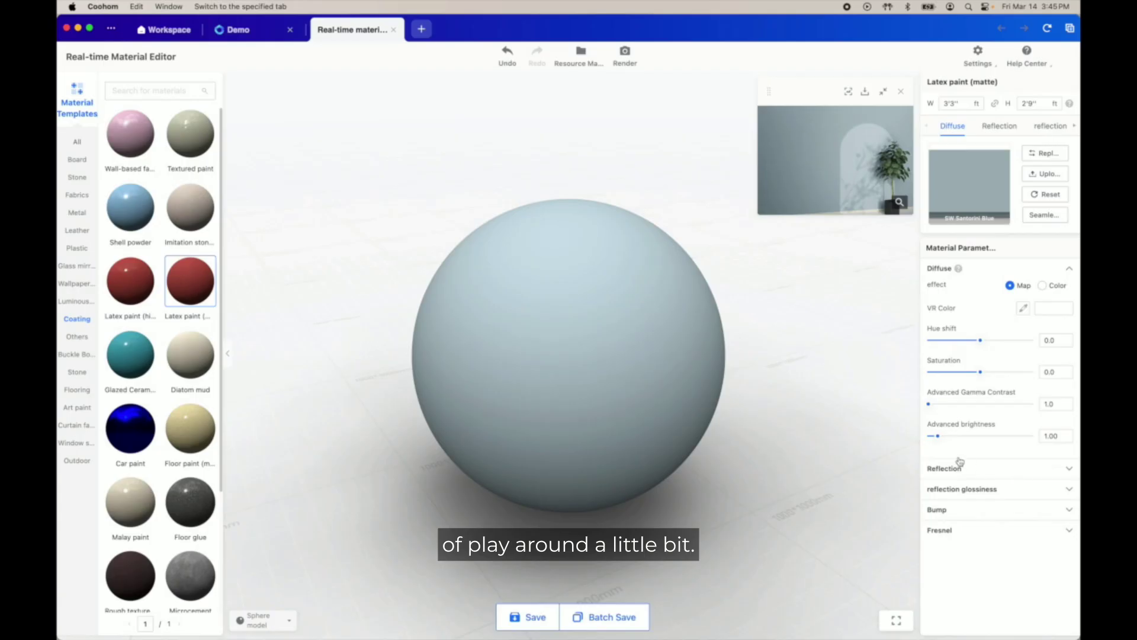
{"action": "mouse_move", "coordinate": [936, 435]}
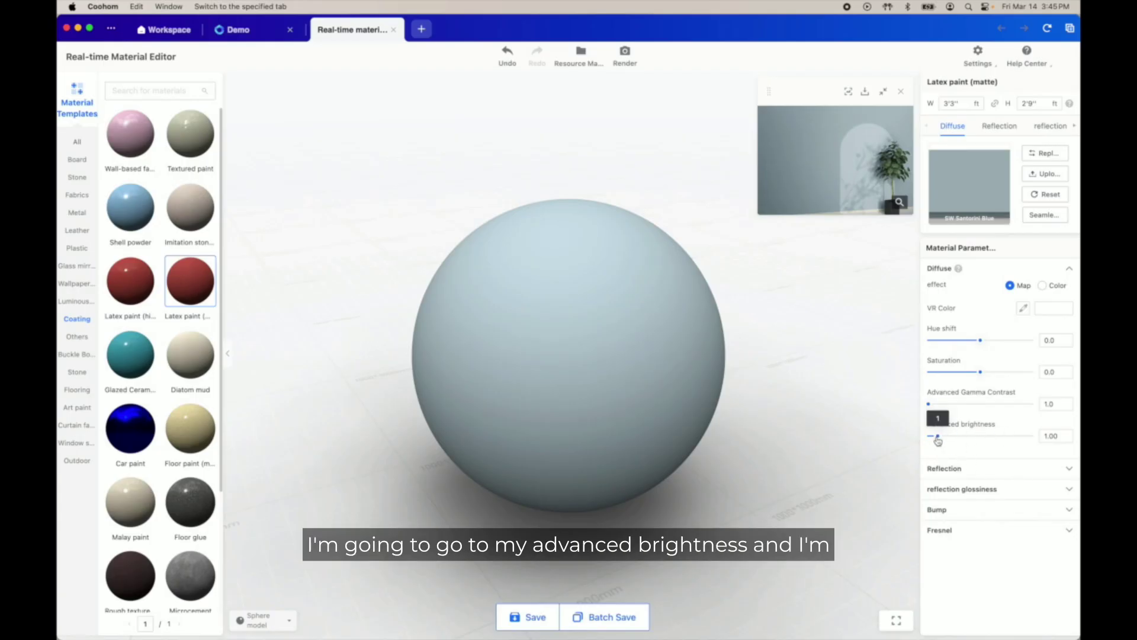
{"action": "left_click_drag", "start_coordinate": [938, 436], "coordinate": [936, 437]}
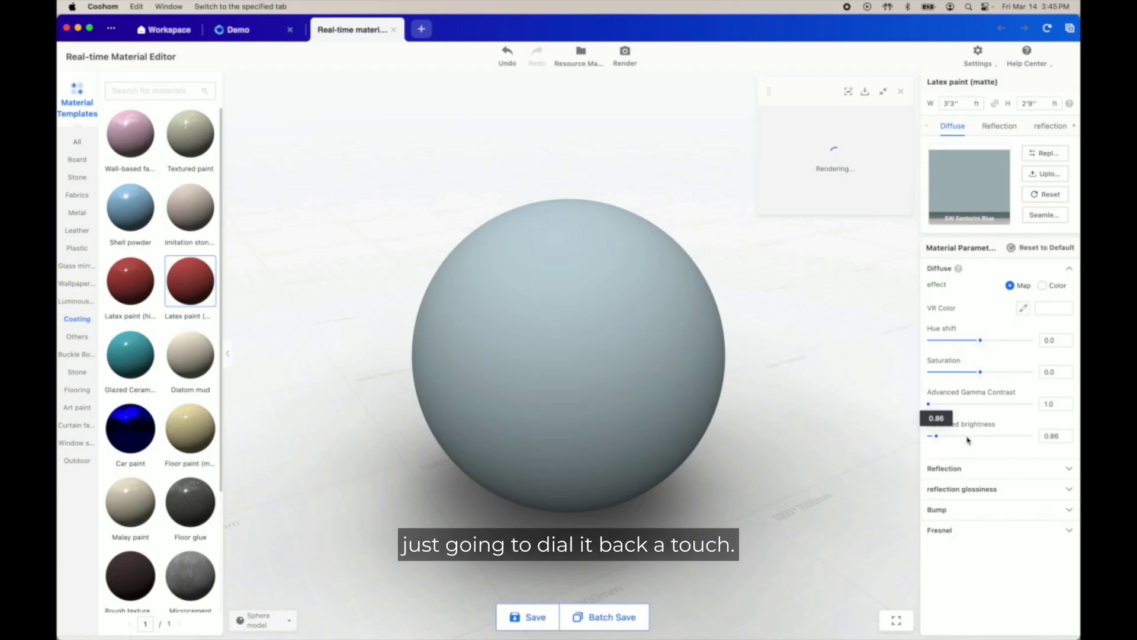
{"action": "left_click", "coordinate": [1066, 441]}
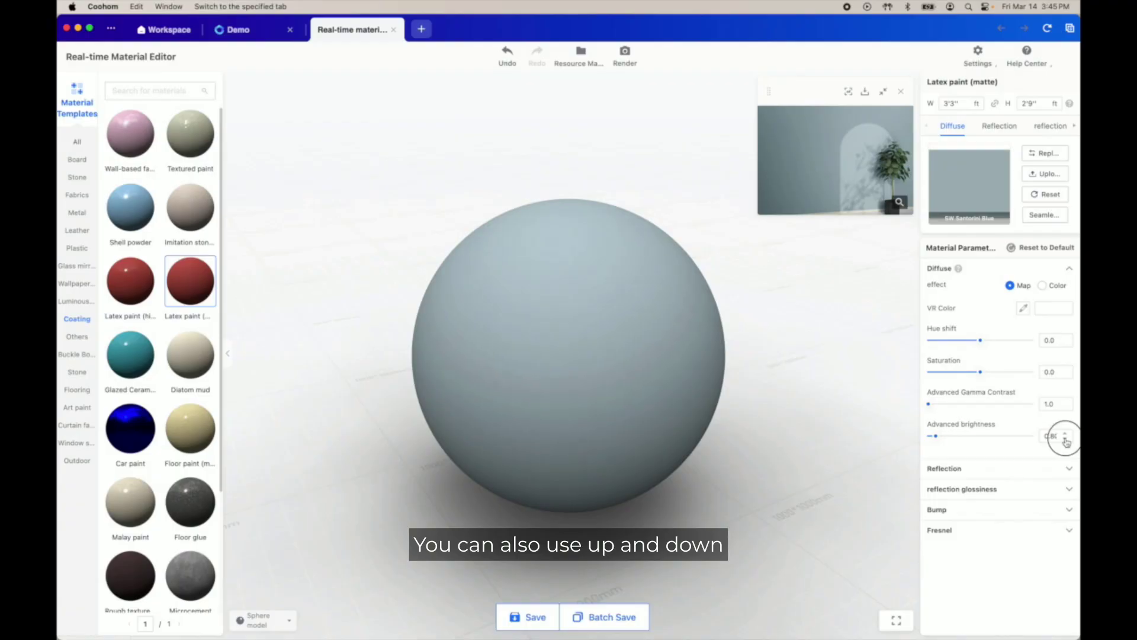
{"action": "left_click_drag", "start_coordinate": [538, 356], "coordinate": [627, 324]}
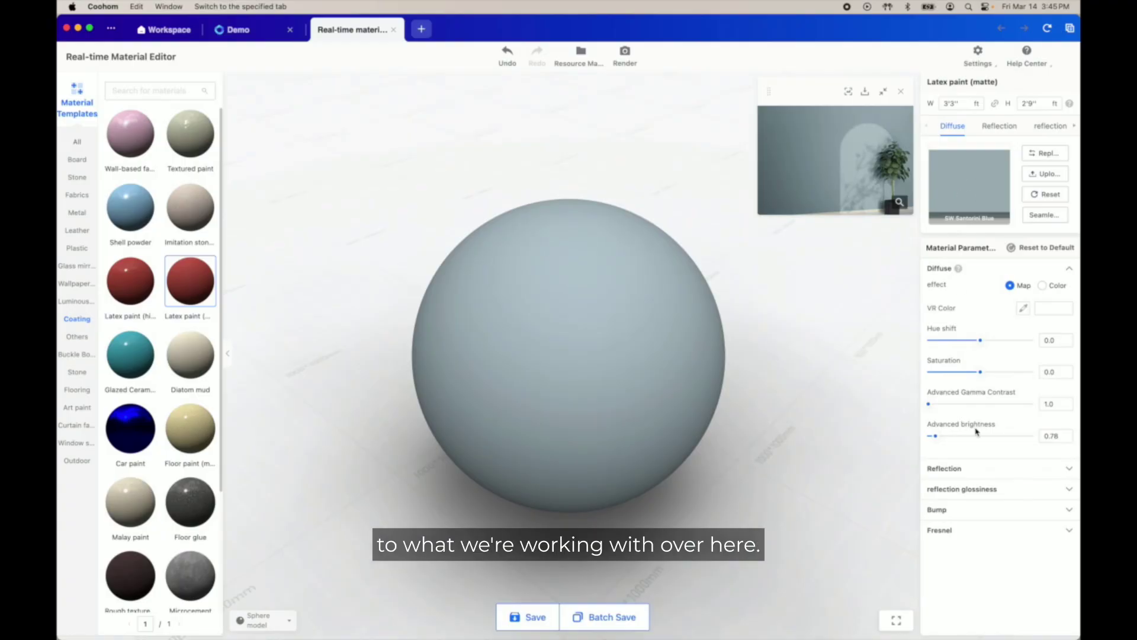
Set the paint's saturation and hue shift back to 0
{"action": "mouse_move", "coordinate": [981, 372]}
{"action": "left_mouse_down"}
{"action": "mouse_move", "coordinate": [1018, 373]}
{"action": "mouse_move", "coordinate": [910, 377]}
{"action": "mouse_move", "coordinate": [1036, 372]}
{"action": "mouse_move", "coordinate": [987, 372]}
{"action": "left_mouse_up"}
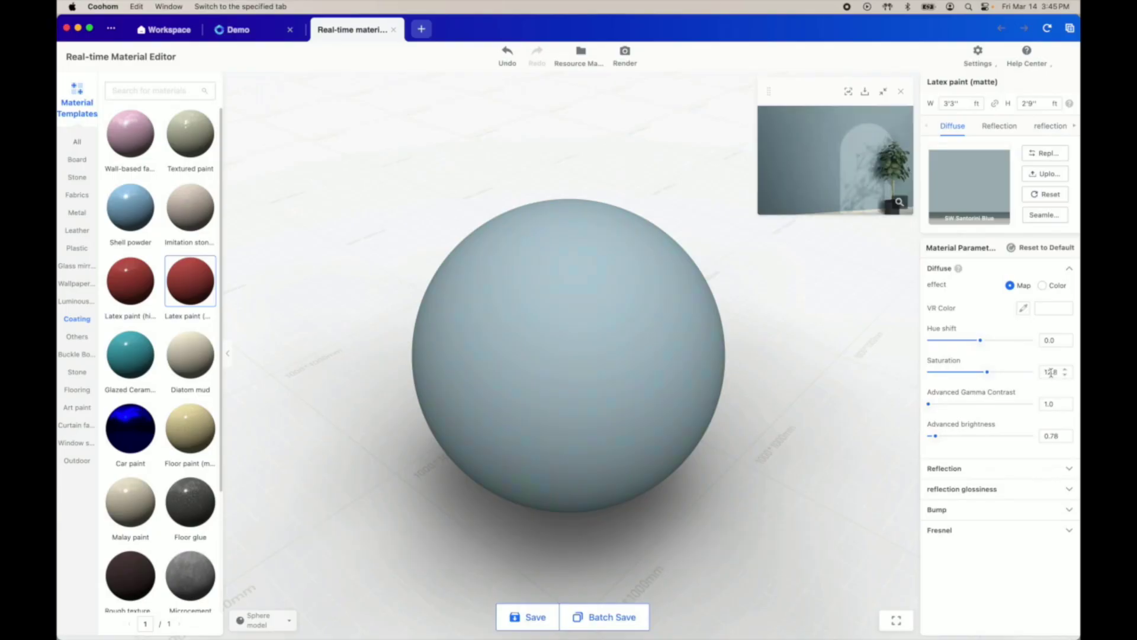
{"action": "double_click", "coordinate": [1059, 372]}
{"action": "type", "text": "0"}
{"action": "key", "text": "Return"}
{"action": "mouse_move", "coordinate": [980, 344]}
{"action": "left_mouse_down"}
{"action": "mouse_move", "coordinate": [934, 340]}
{"action": "mouse_move", "coordinate": [1036, 339]}
{"action": "mouse_move", "coordinate": [965, 341]}
{"action": "mouse_move", "coordinate": [981, 341]}
{"action": "left_mouse_up"}
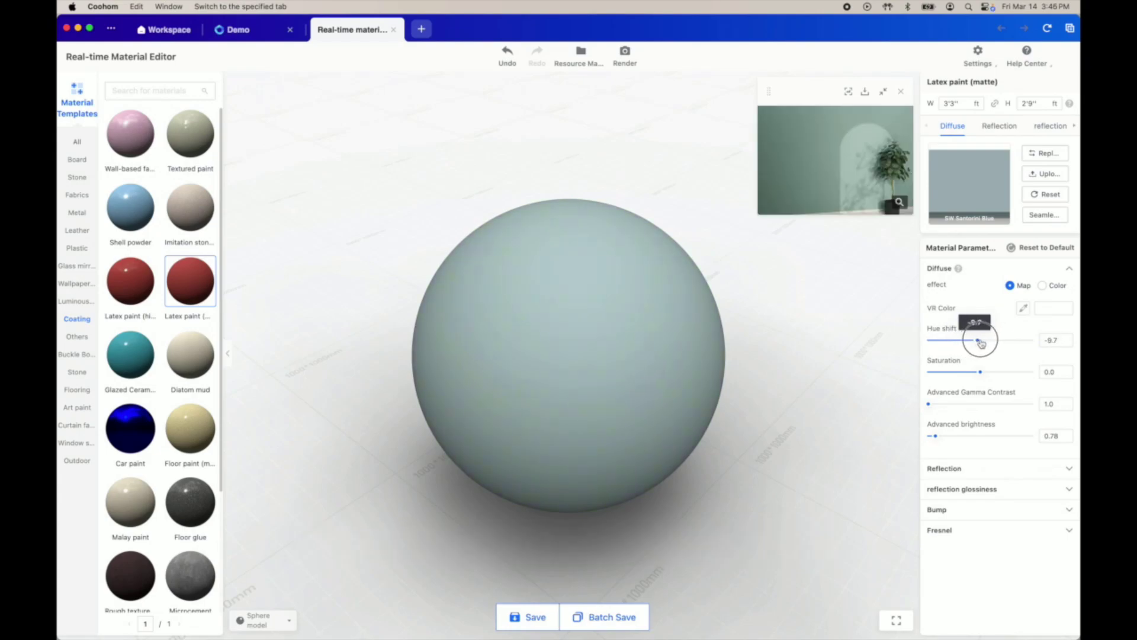
{"action": "left_click", "coordinate": [1056, 340]}
{"action": "type", "text": "0"}
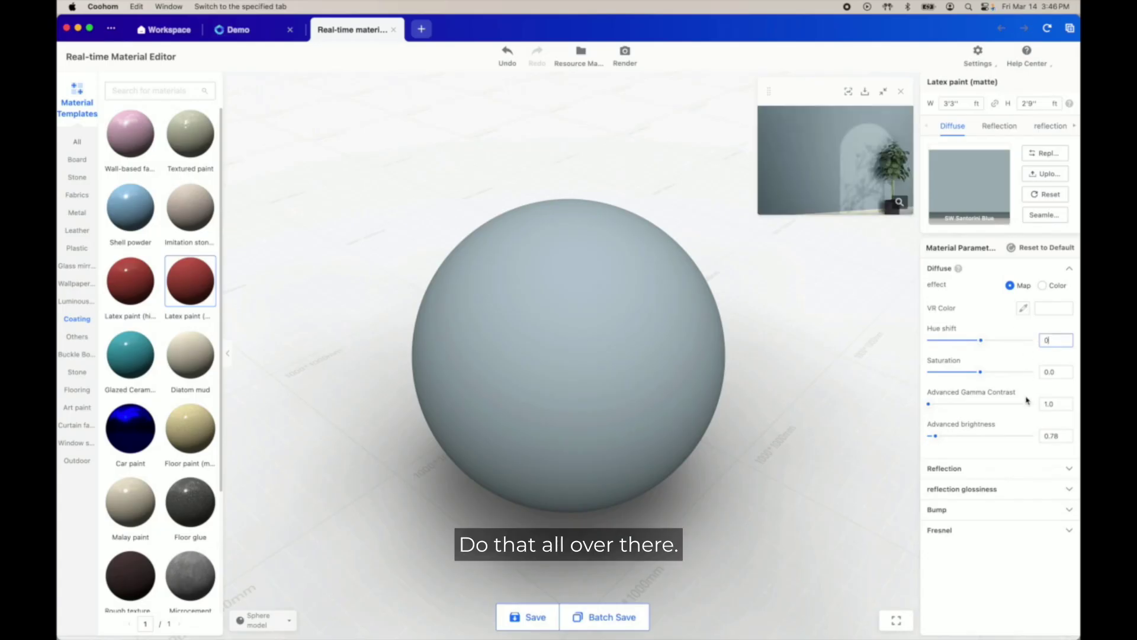
Review the Fresnel, reflection and reflection glossiness settings, then begin saving as SW Santorini Blue
{"action": "left_click", "coordinate": [1029, 533]}
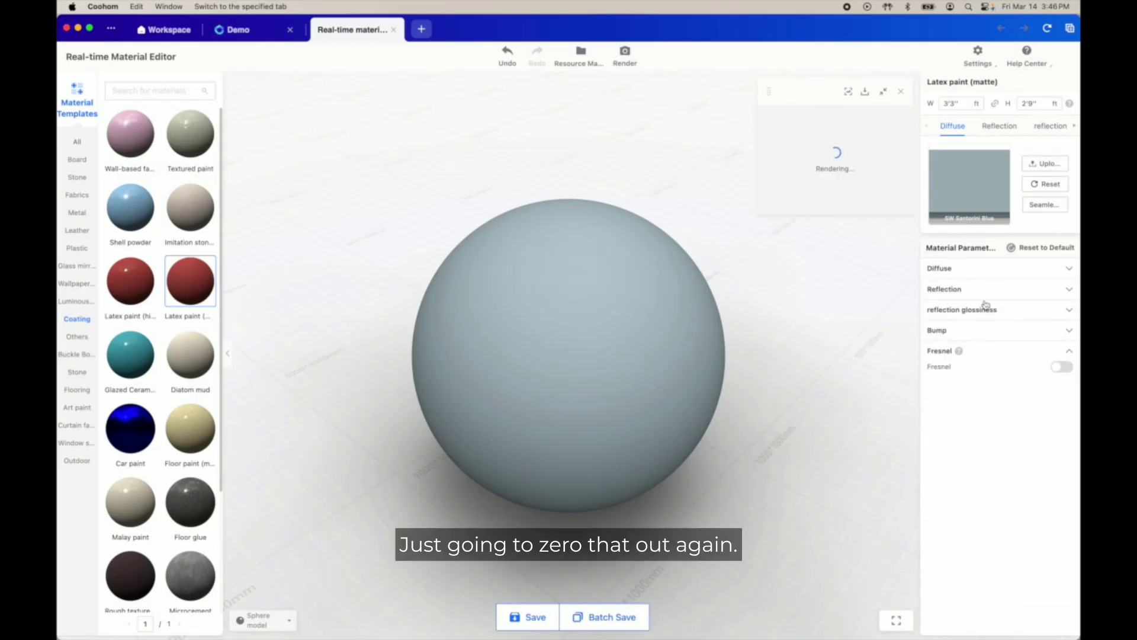
{"action": "left_click", "coordinate": [985, 290]}
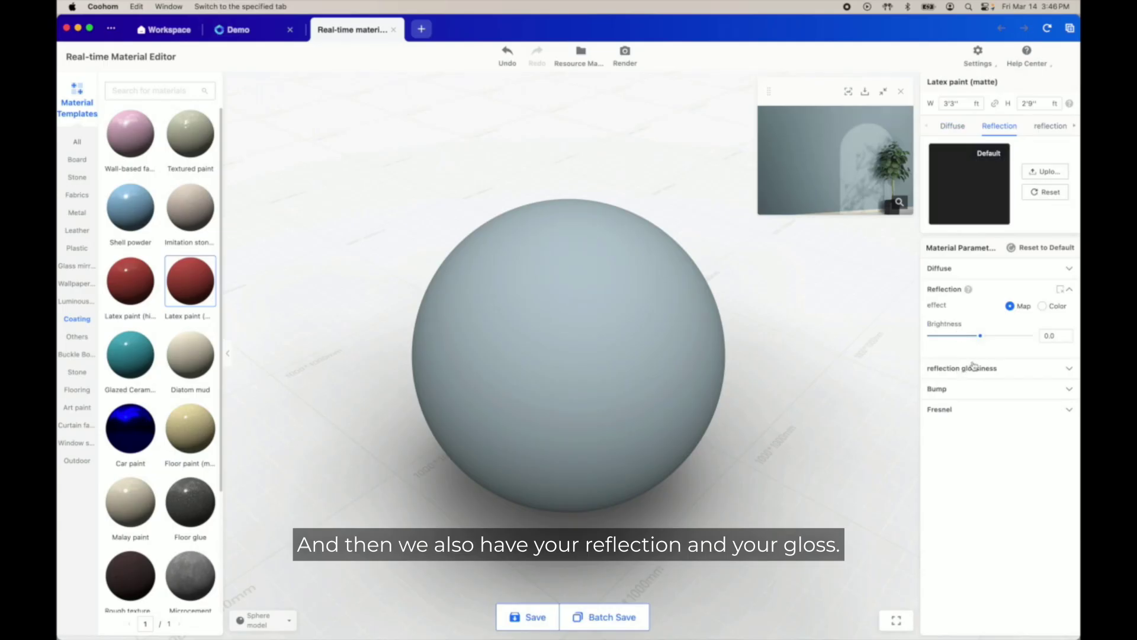
{"action": "left_click", "coordinate": [971, 368]}
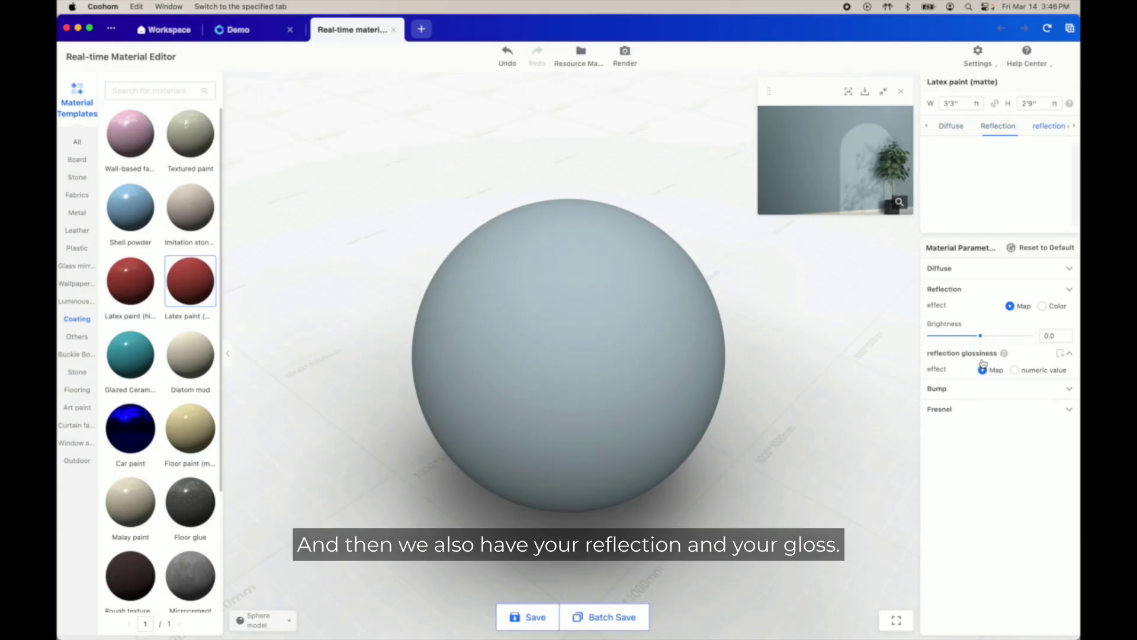
{"action": "left_click", "coordinate": [971, 290]}
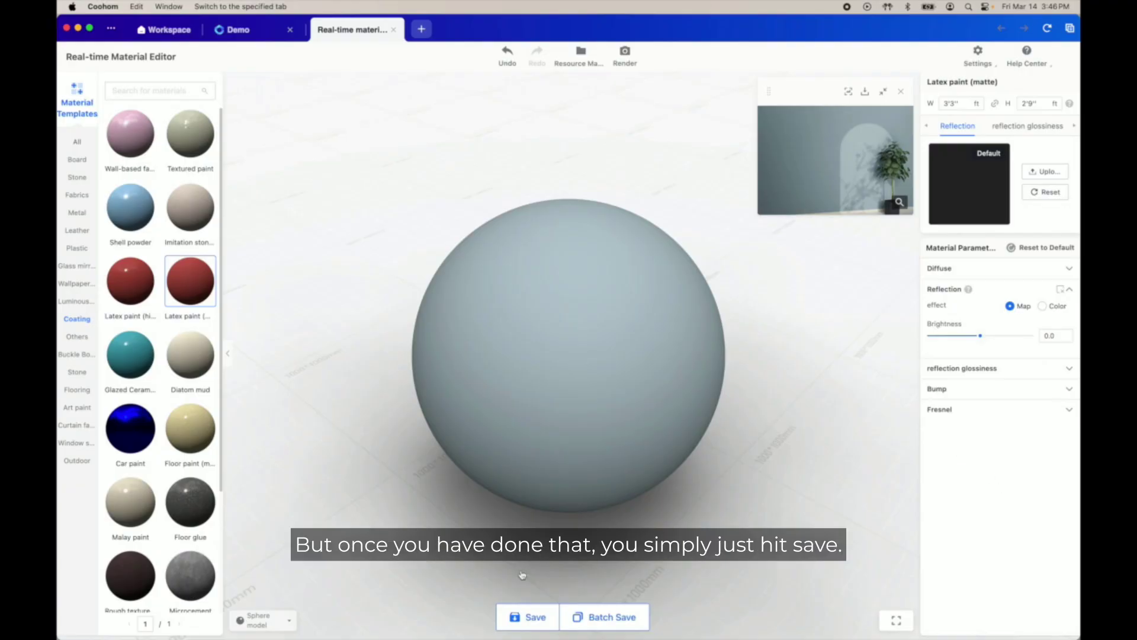
{"action": "left_click", "coordinate": [529, 617]}
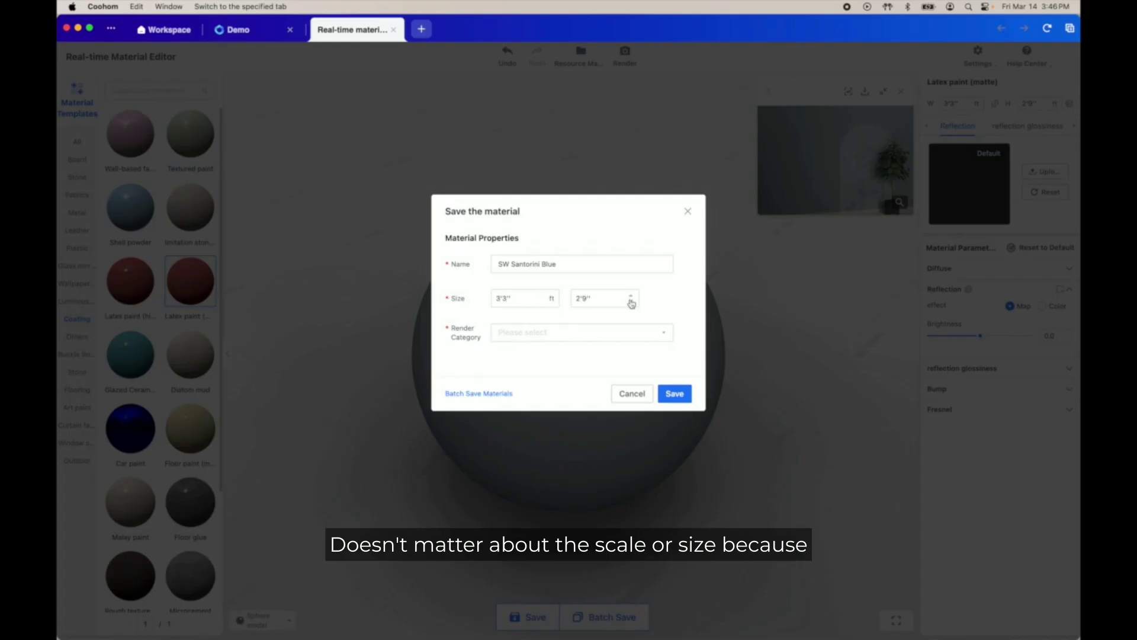
Pick Wall Paint/Paint as the render category and save the material
{"action": "left_click", "coordinate": [657, 341]}
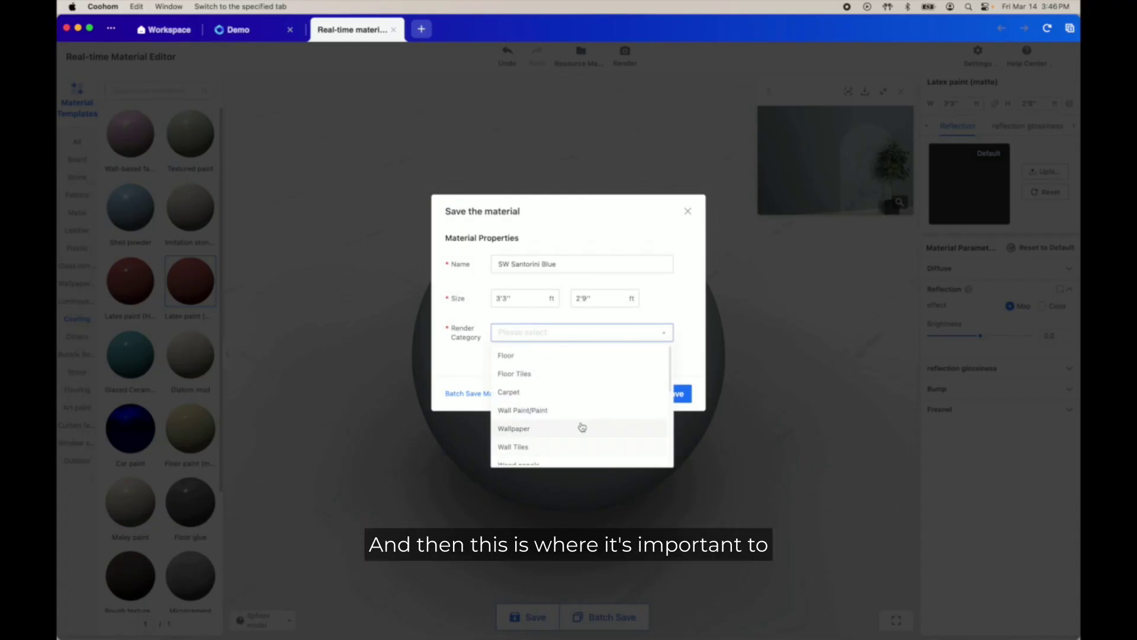
{"action": "left_click", "coordinate": [539, 411]}
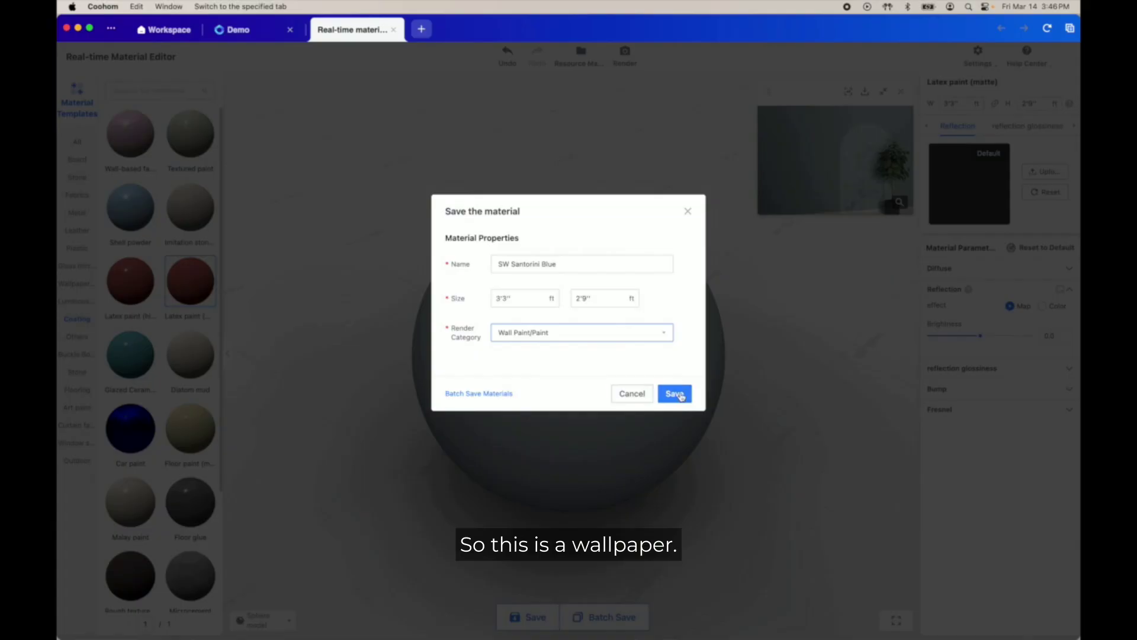
{"action": "left_click", "coordinate": [673, 394]}
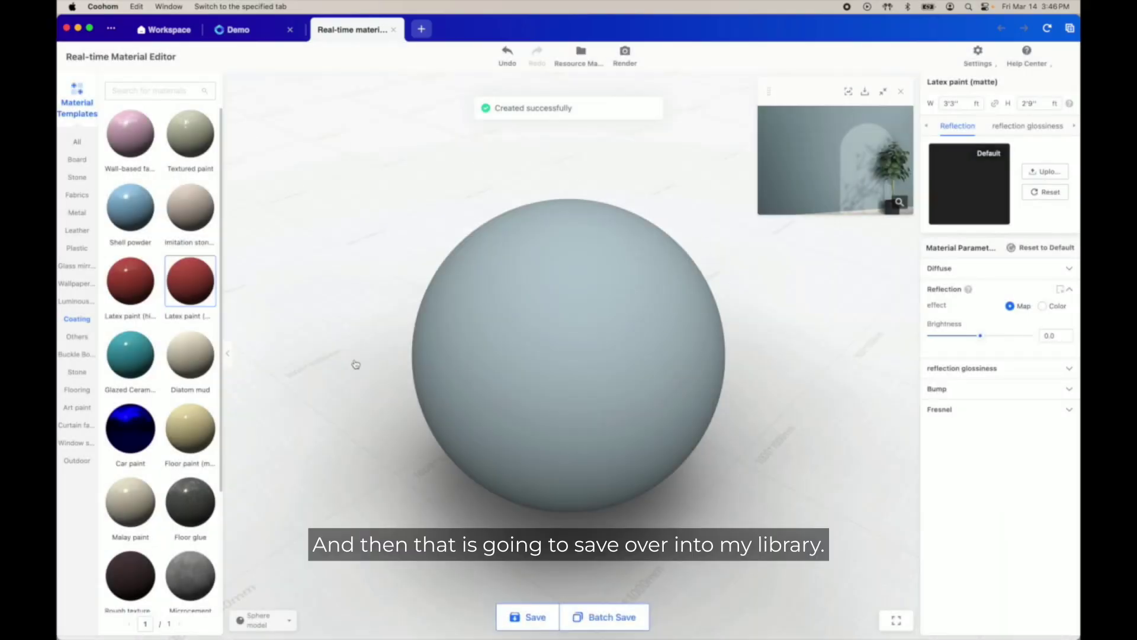
{"action": "left_click", "coordinate": [255, 31]}
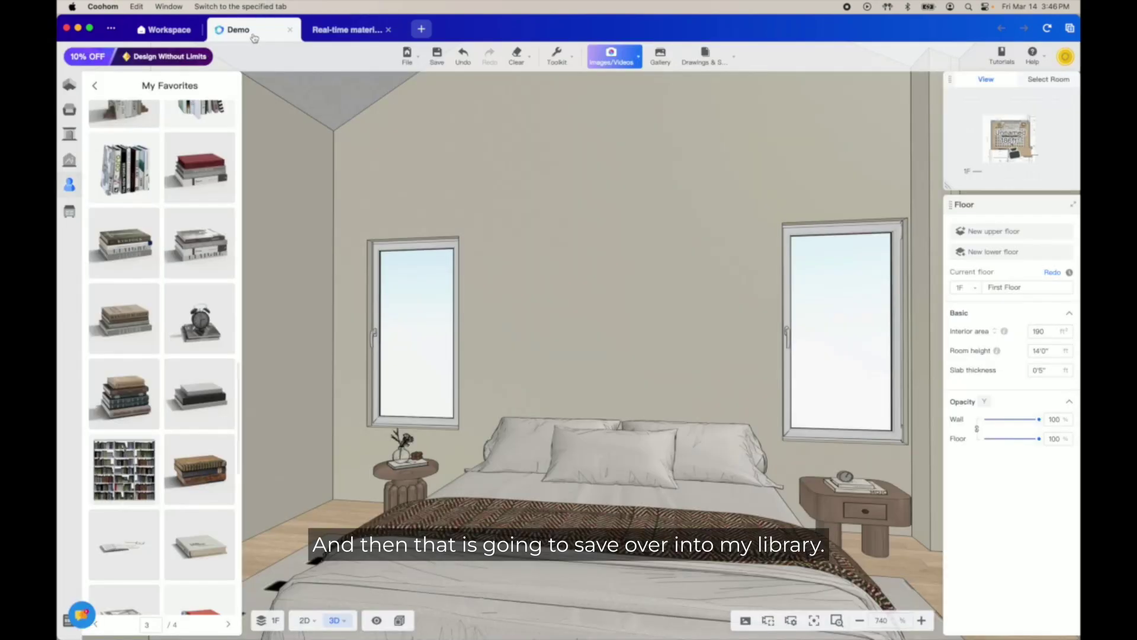
{"action": "left_click", "coordinate": [191, 30]}
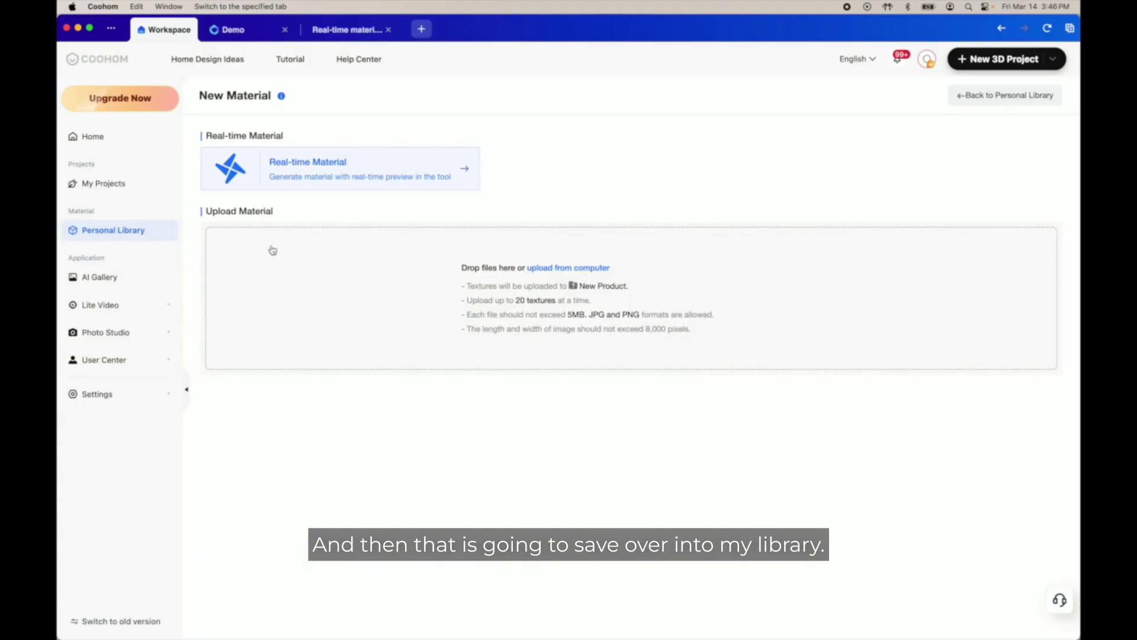
{"action": "left_click", "coordinate": [99, 237]}
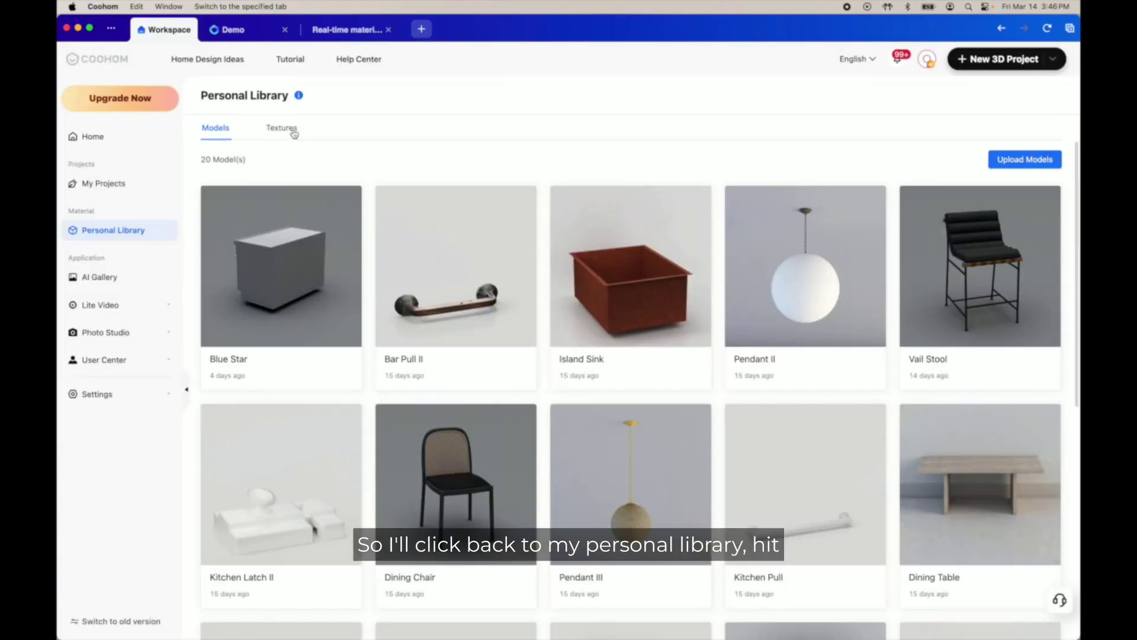
{"action": "left_click", "coordinate": [295, 131]}
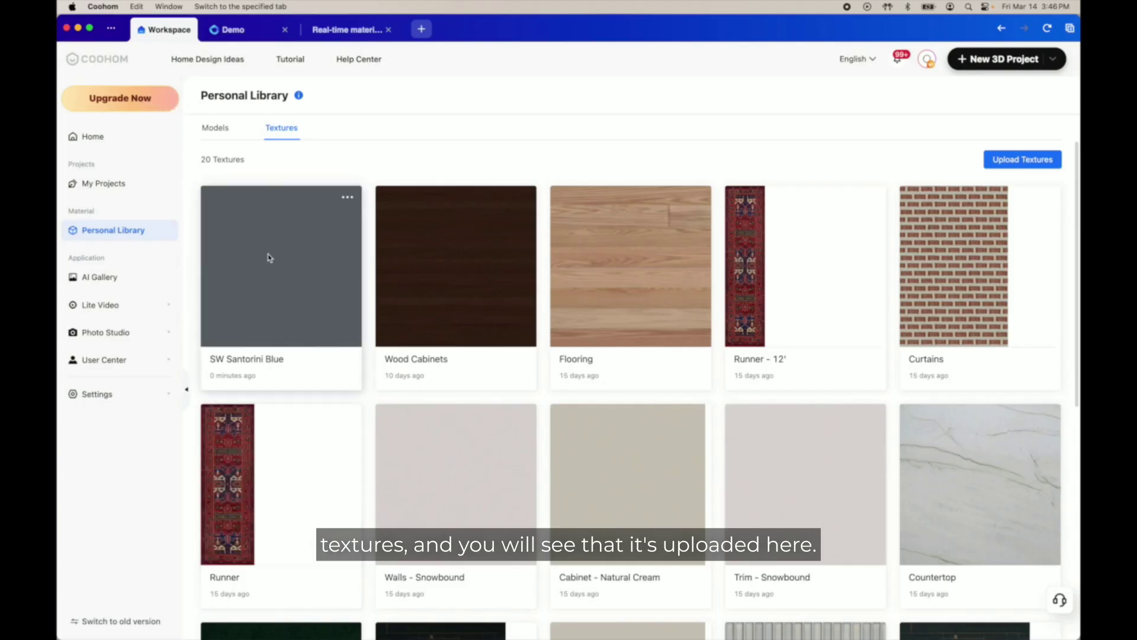
{"action": "left_click", "coordinate": [352, 33]}
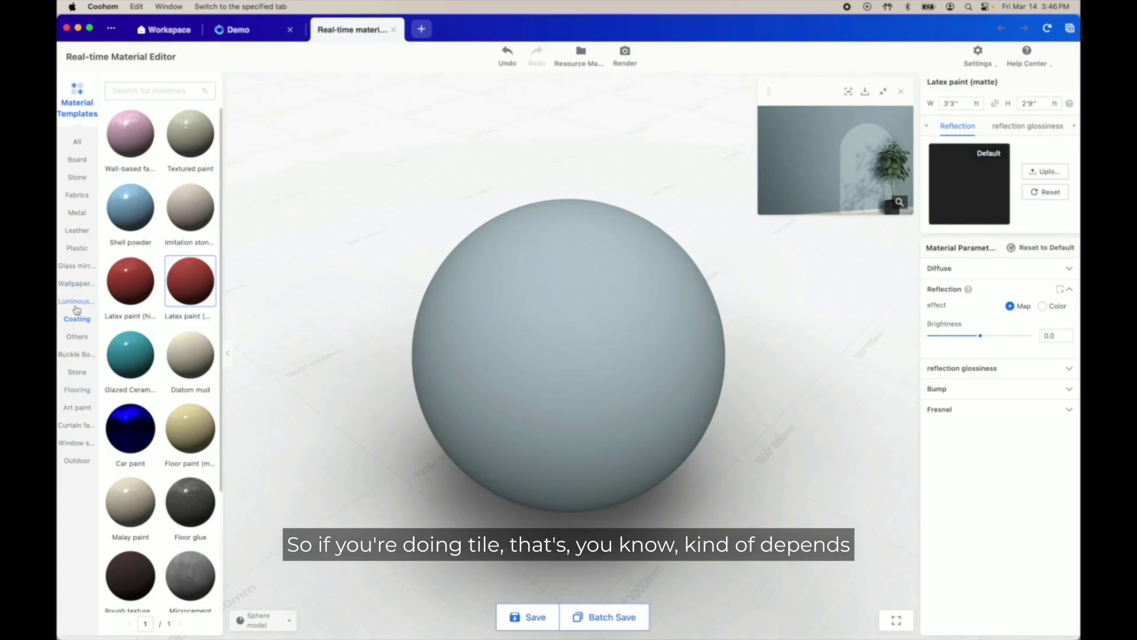
Load the Stone category's Polished glazed tile template, confirming the discard warning
{"action": "left_click", "coordinate": [78, 179]}
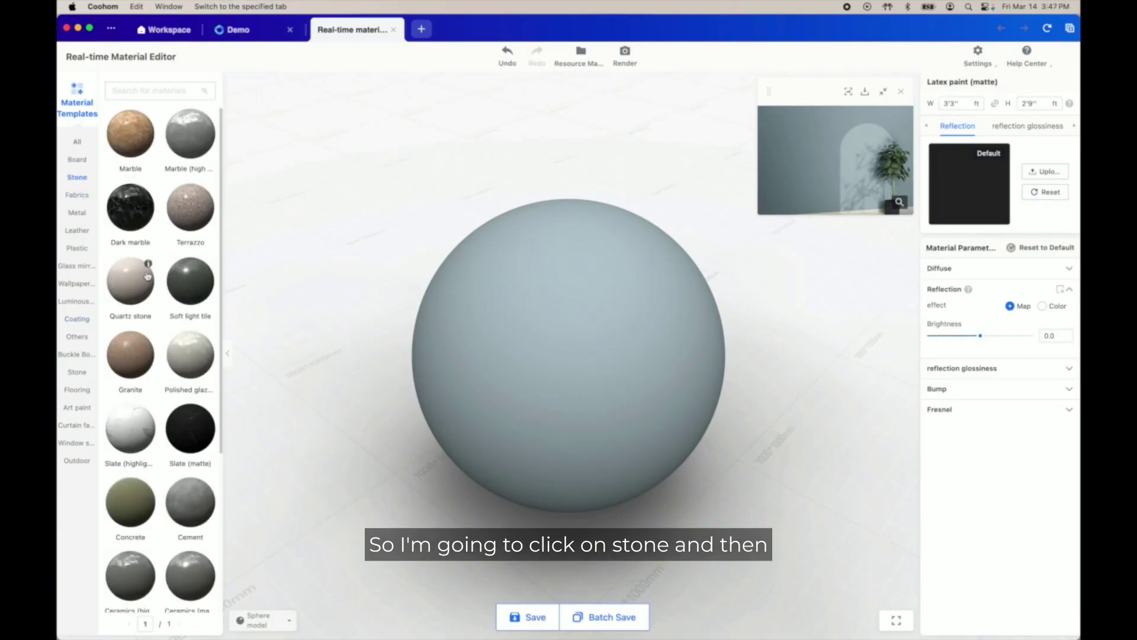
{"action": "scroll", "coordinate": [147, 277], "scroll_direction": "down", "scroll_amount": 1}
{"action": "scroll", "coordinate": [148, 276], "scroll_direction": "down", "scroll_amount": 2}
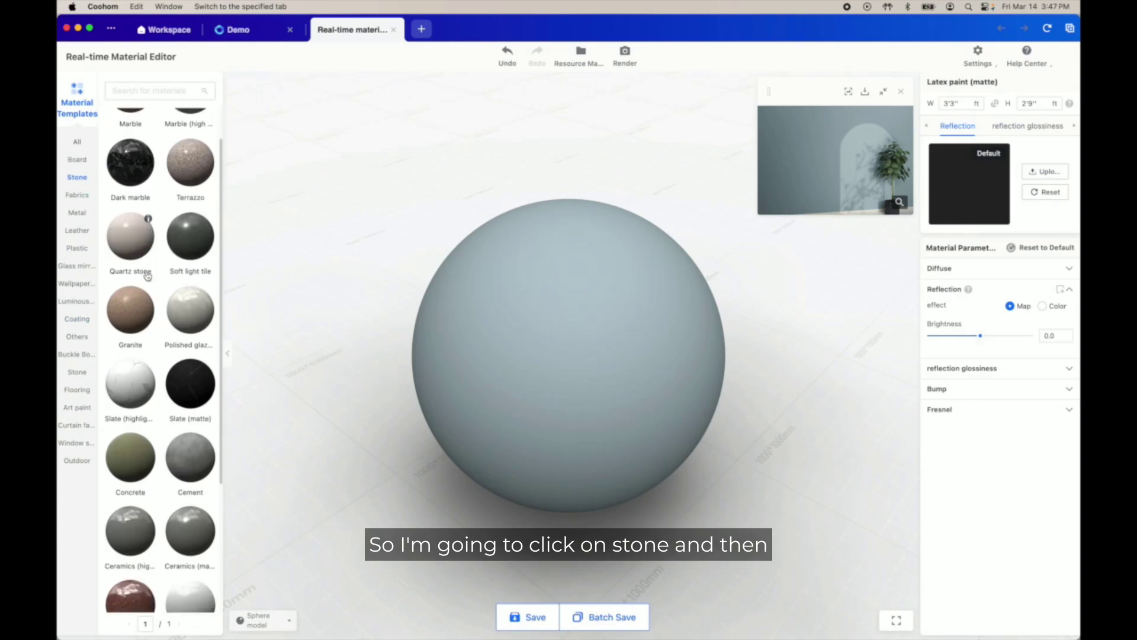
{"action": "scroll", "coordinate": [200, 275], "scroll_direction": "down", "scroll_amount": 3}
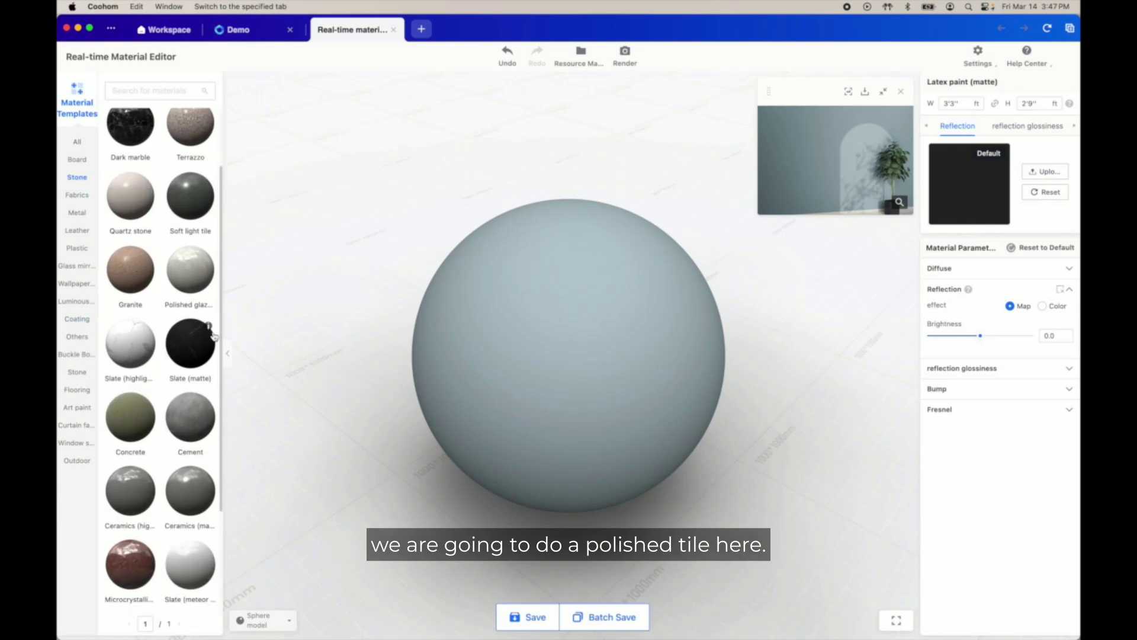
{"action": "left_click", "coordinate": [201, 276]}
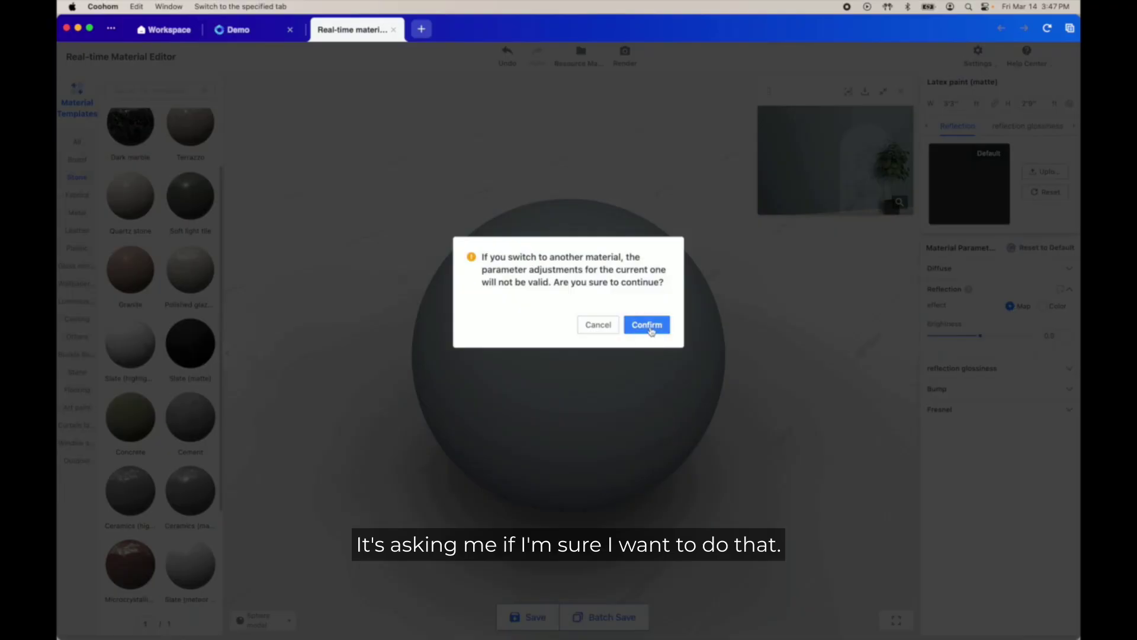
{"action": "left_click", "coordinate": [651, 331]}
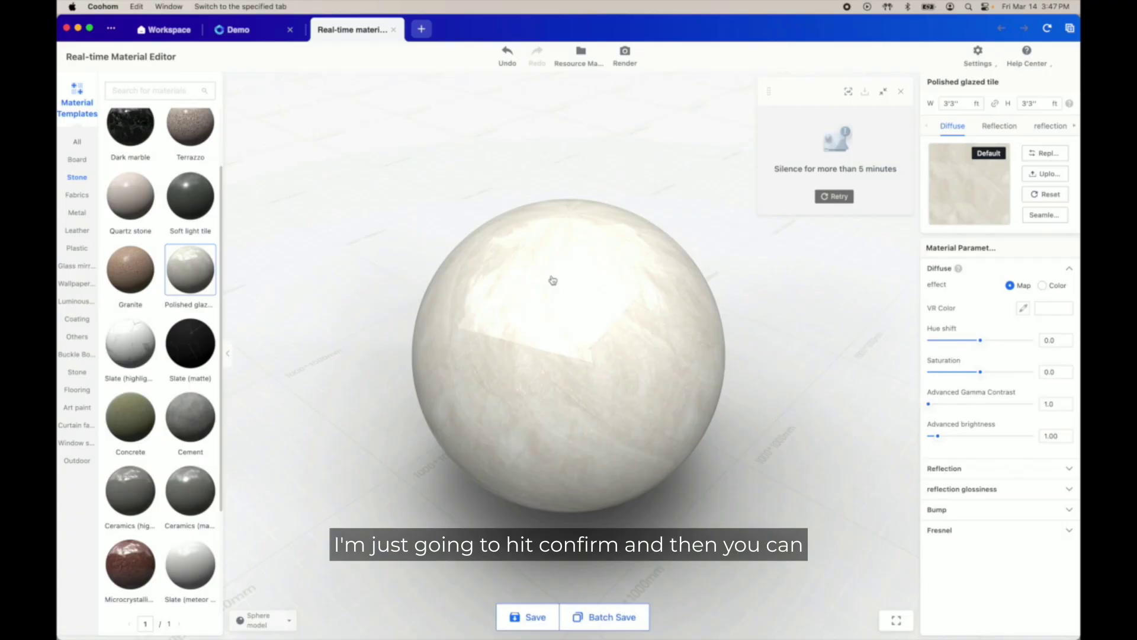
{"action": "mouse_move", "coordinate": [553, 280]}
{"action": "left_mouse_down"}
{"action": "mouse_move", "coordinate": [566, 436]}
{"action": "mouse_move", "coordinate": [589, 219]}
{"action": "mouse_move", "coordinate": [698, 178]}
{"action": "mouse_move", "coordinate": [633, 366]}
{"action": "mouse_move", "coordinate": [606, 267]}
{"action": "mouse_move", "coordinate": [616, 346]}
{"action": "left_mouse_up"}
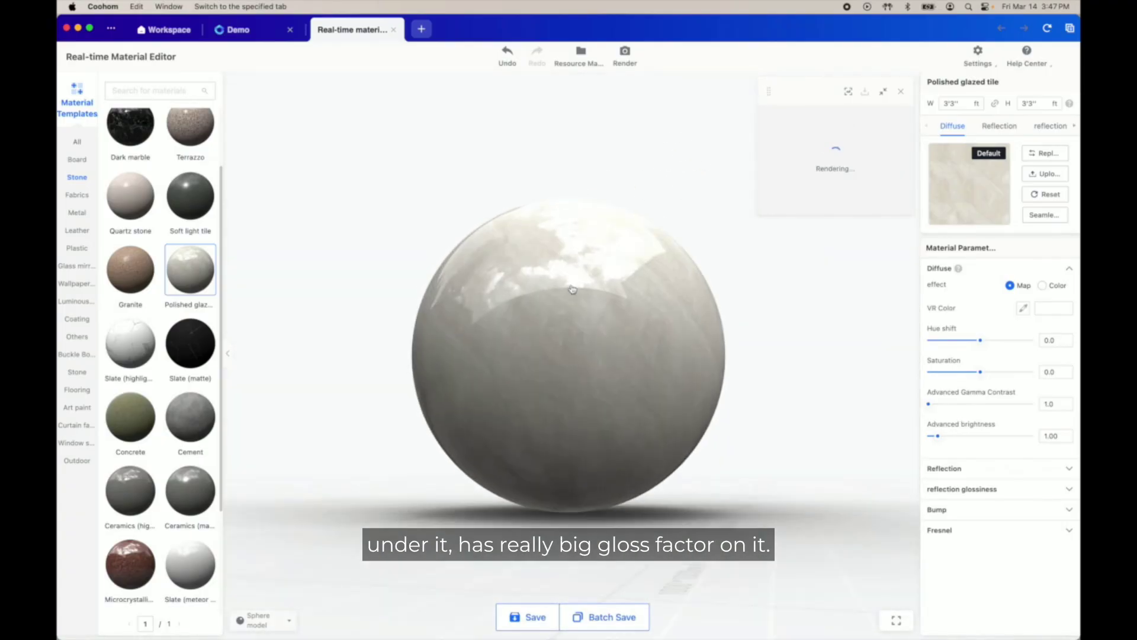
Upload Green Floor Tile as the Diffuse texture and check how the tile wraps the sphere
{"action": "left_click", "coordinate": [1049, 177]}
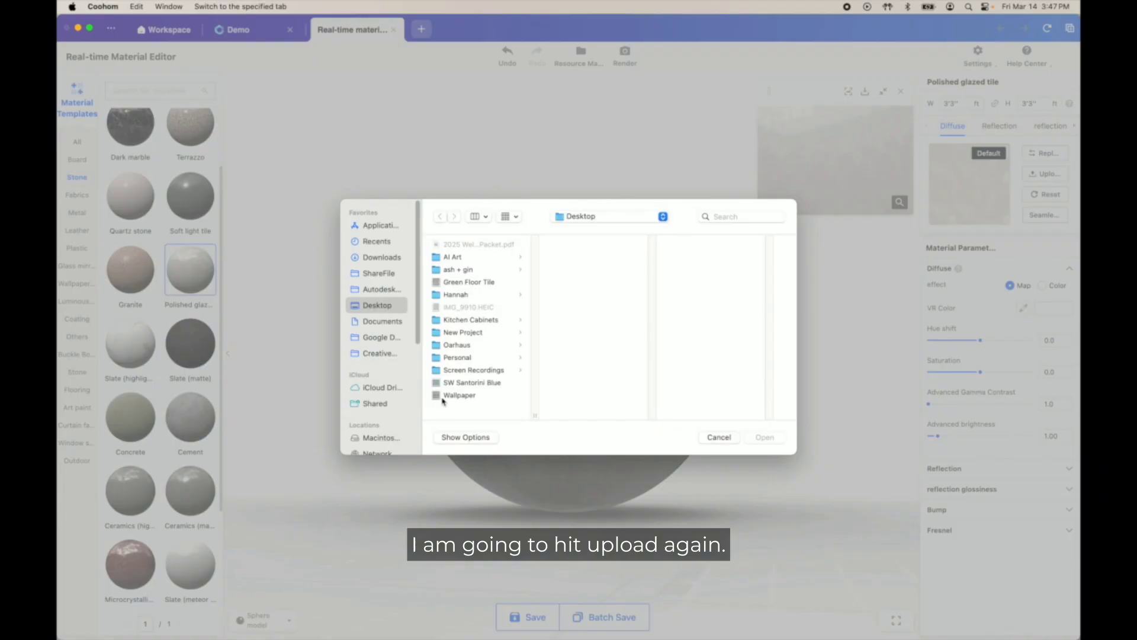
{"action": "left_click", "coordinate": [468, 282]}
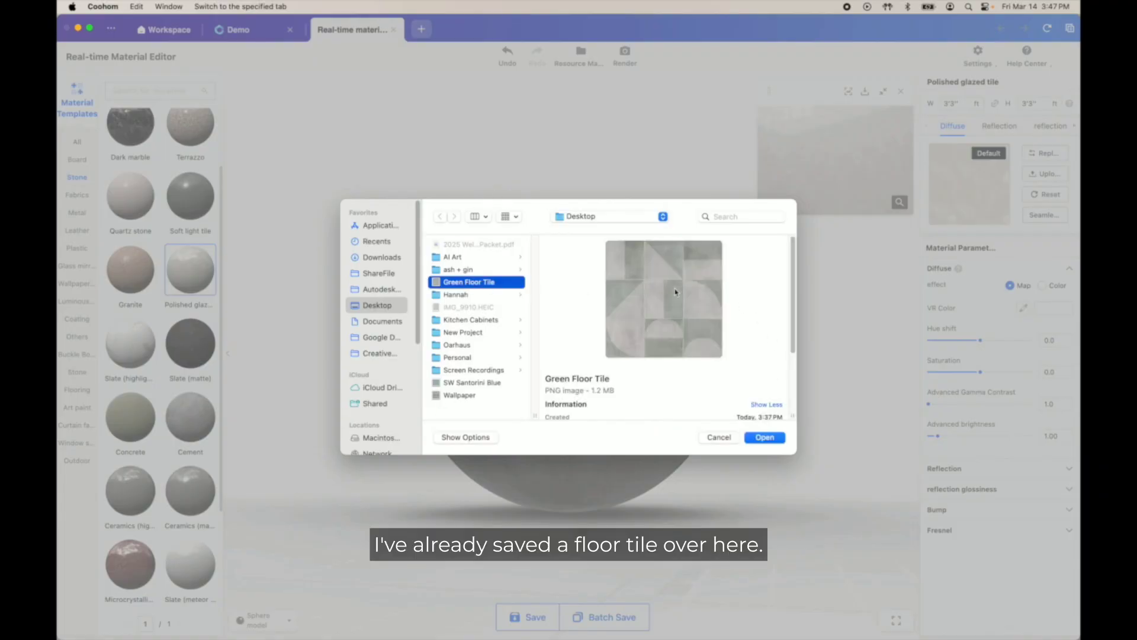
{"action": "left_click", "coordinate": [765, 438]}
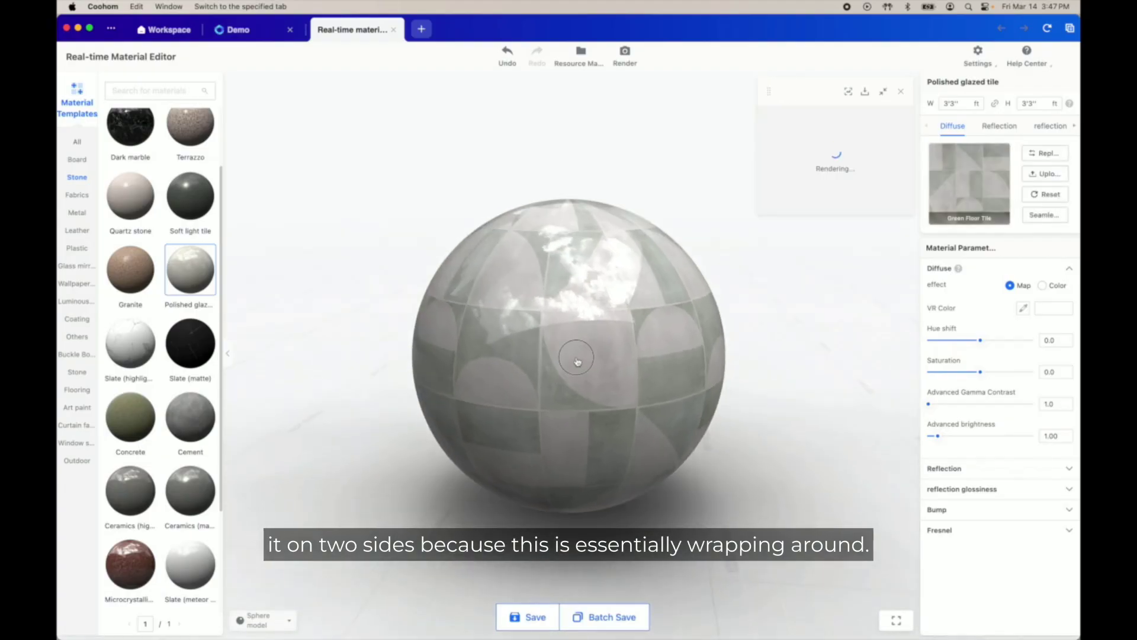
{"action": "mouse_move", "coordinate": [759, 349]}
{"action": "left_mouse_down"}
{"action": "mouse_move", "coordinate": [734, 376]}
{"action": "mouse_move", "coordinate": [851, 327]}
{"action": "mouse_move", "coordinate": [784, 378]}
{"action": "mouse_move", "coordinate": [807, 296]}
{"action": "left_mouse_up"}
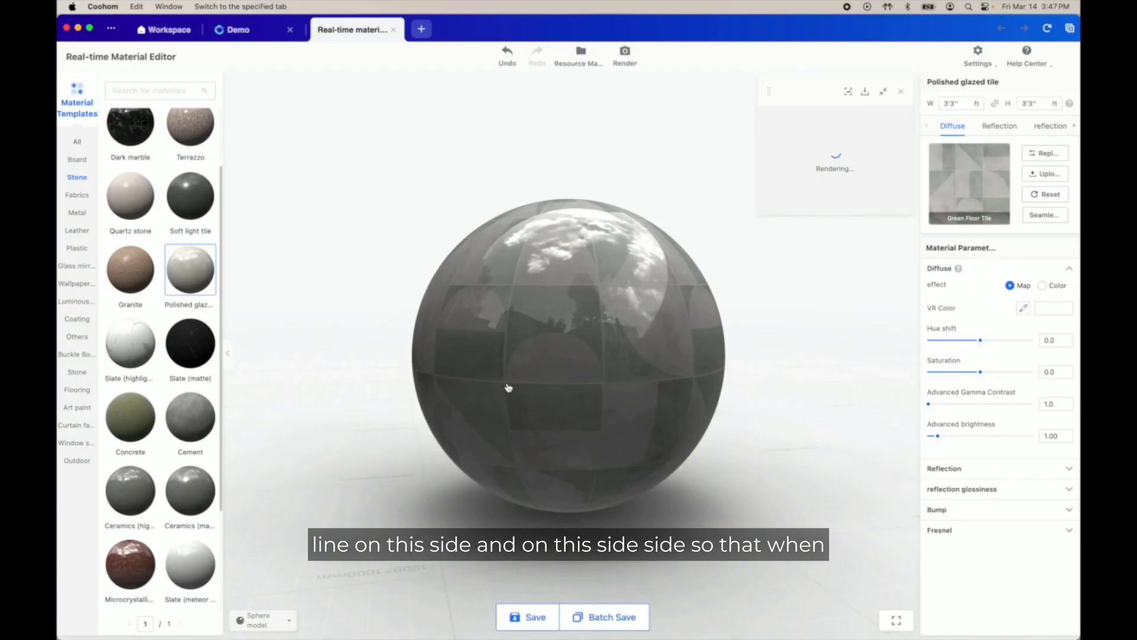
{"action": "left_click_drag", "start_coordinate": [537, 302], "coordinate": [609, 343]}
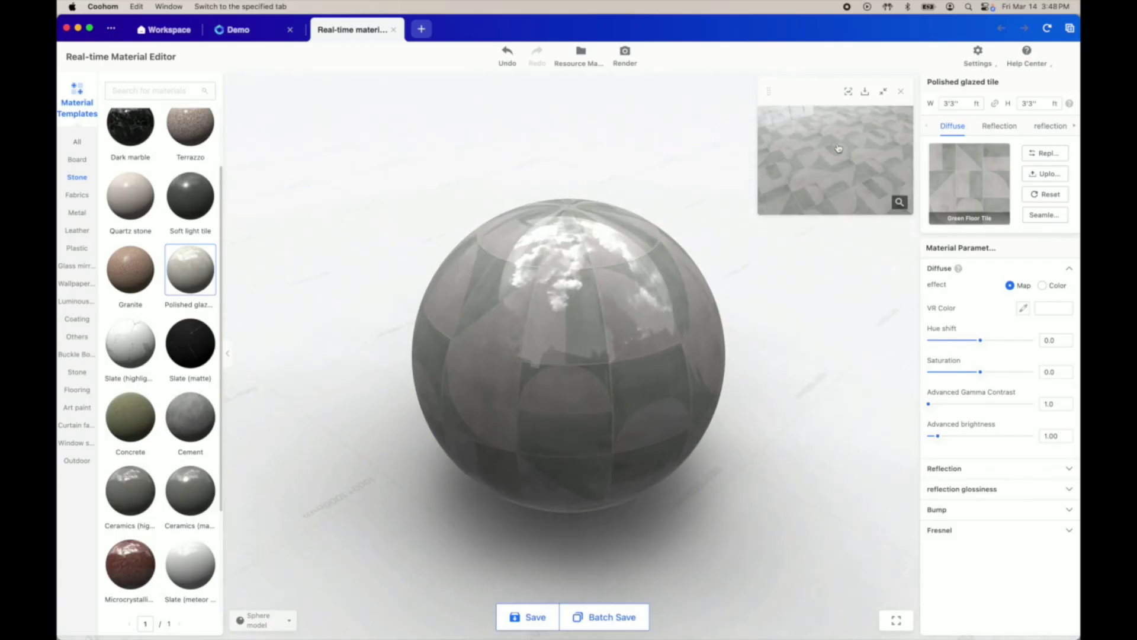
{"action": "left_click", "coordinate": [841, 178]}
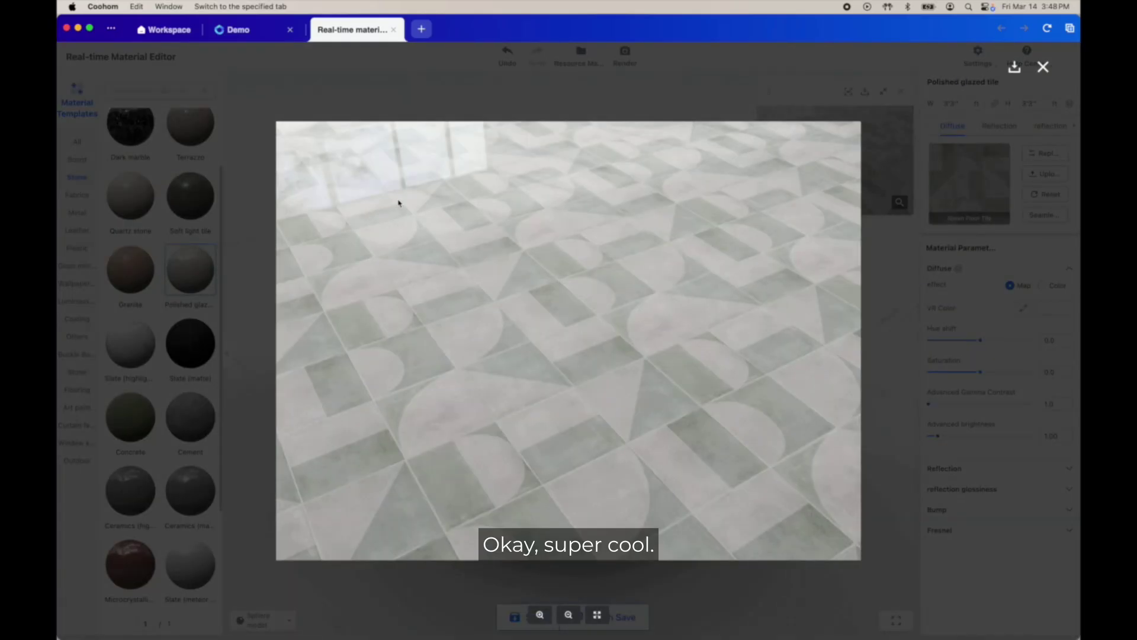
Lower the tile's reflection brightness and reflection glossiness to -10.8, then view the enlarged render
{"action": "left_click", "coordinate": [877, 296]}
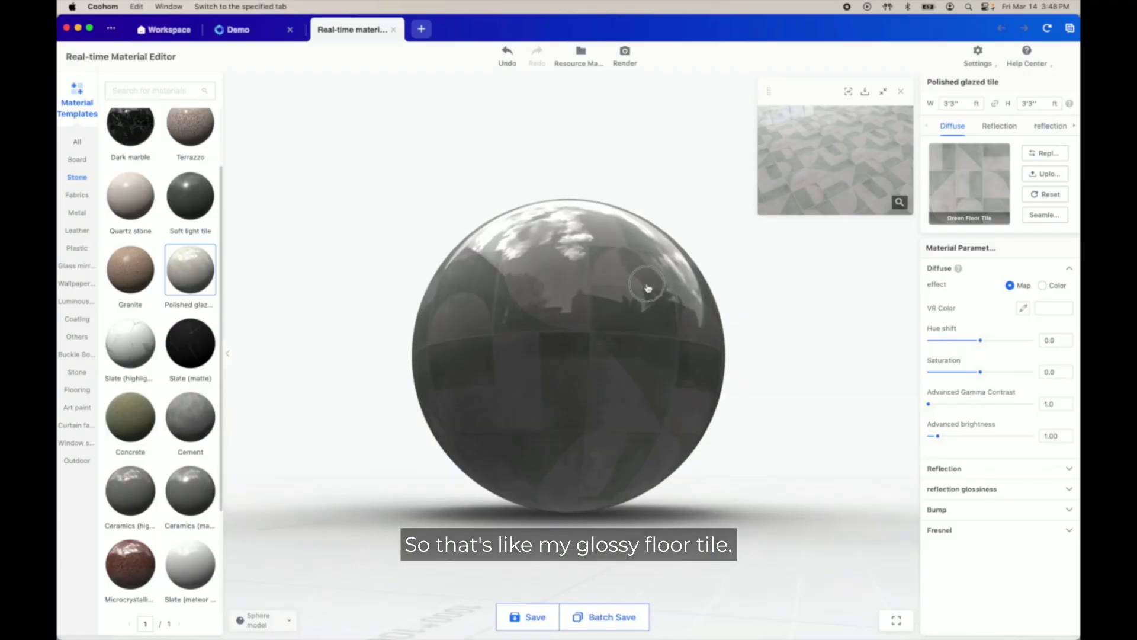
{"action": "left_click", "coordinate": [1003, 467]}
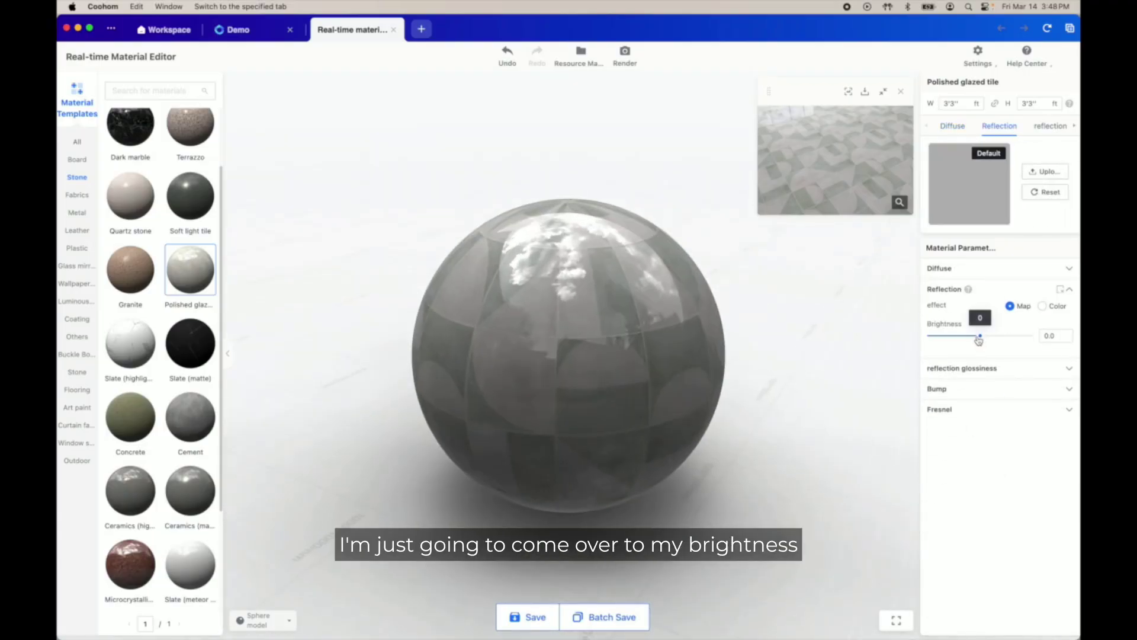
{"action": "left_click_drag", "start_coordinate": [979, 336], "coordinate": [967, 337]}
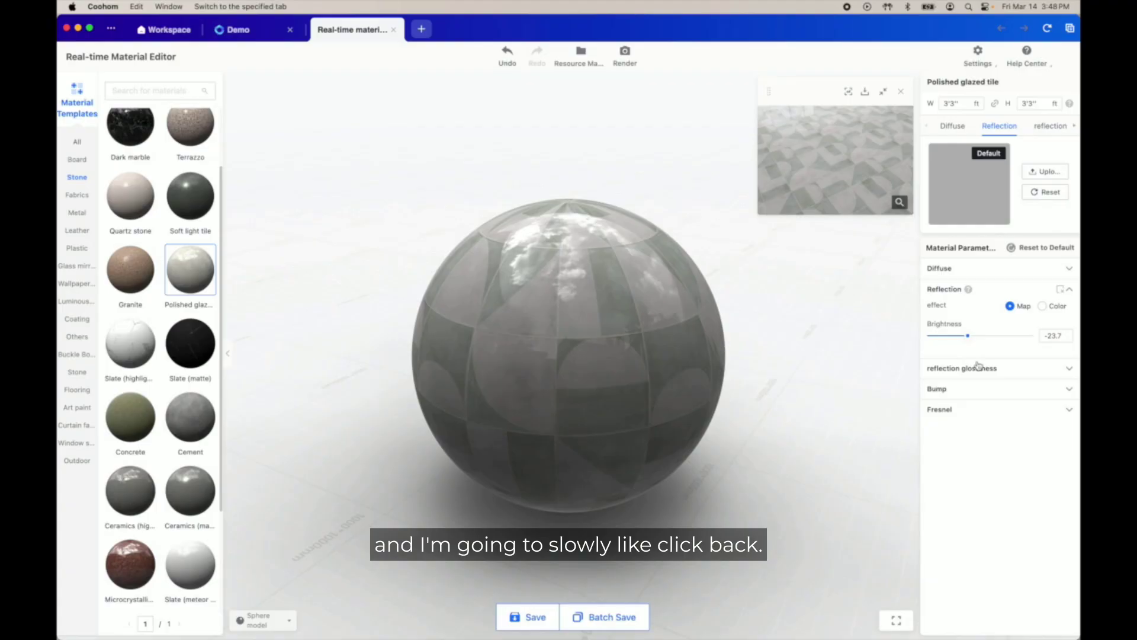
{"action": "left_click", "coordinate": [979, 368]}
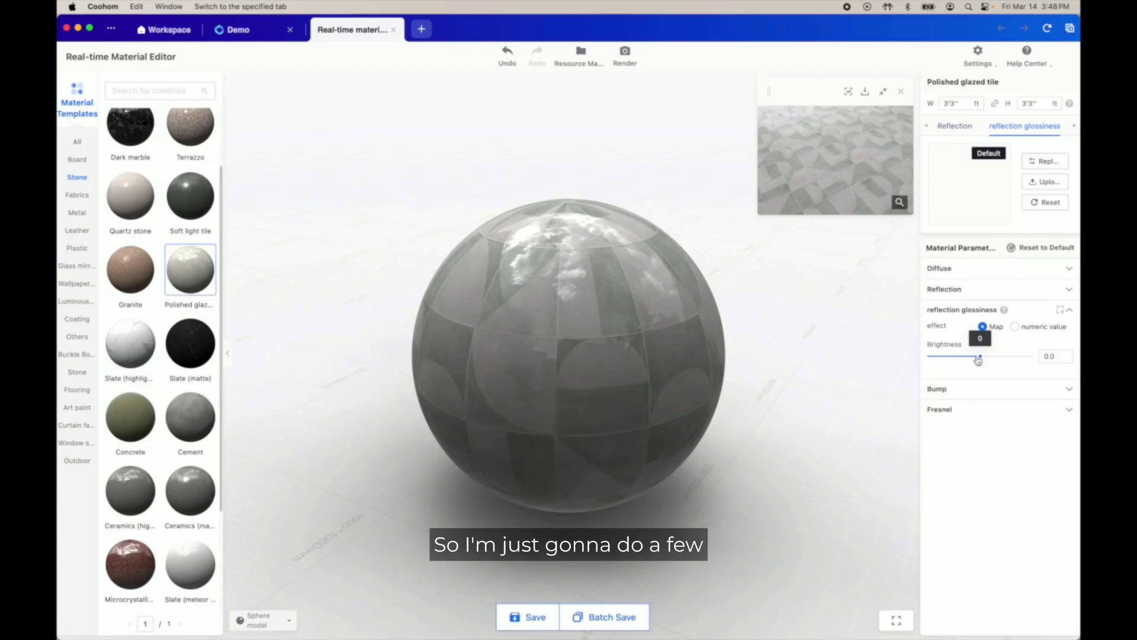
{"action": "left_click_drag", "start_coordinate": [979, 358], "coordinate": [974, 358]}
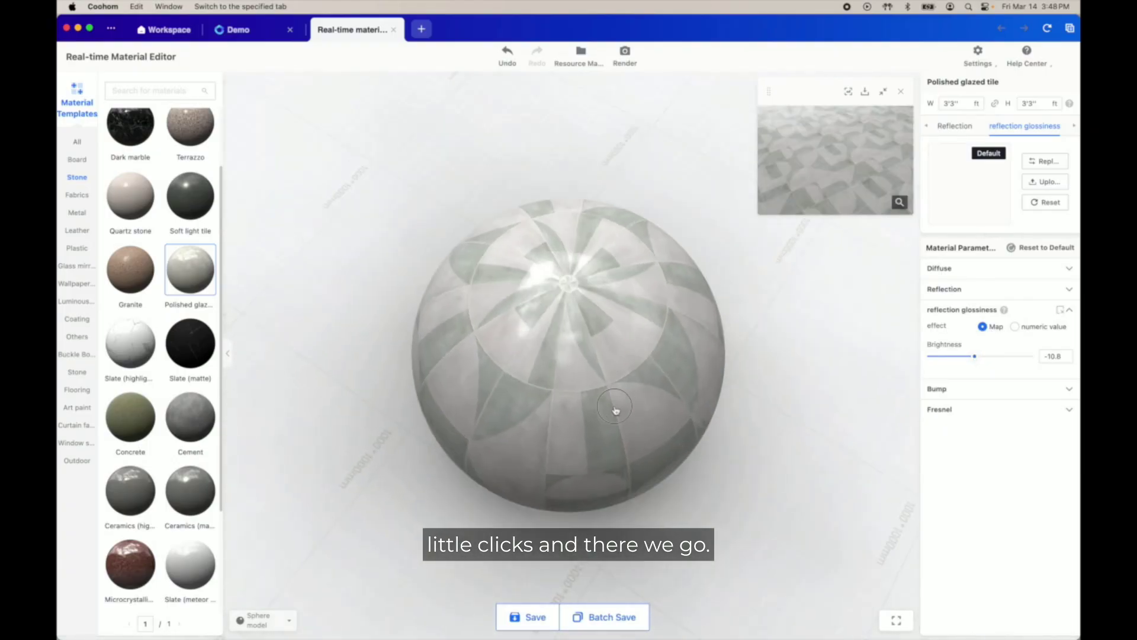
{"action": "left_click_drag", "start_coordinate": [614, 410], "coordinate": [586, 392]}
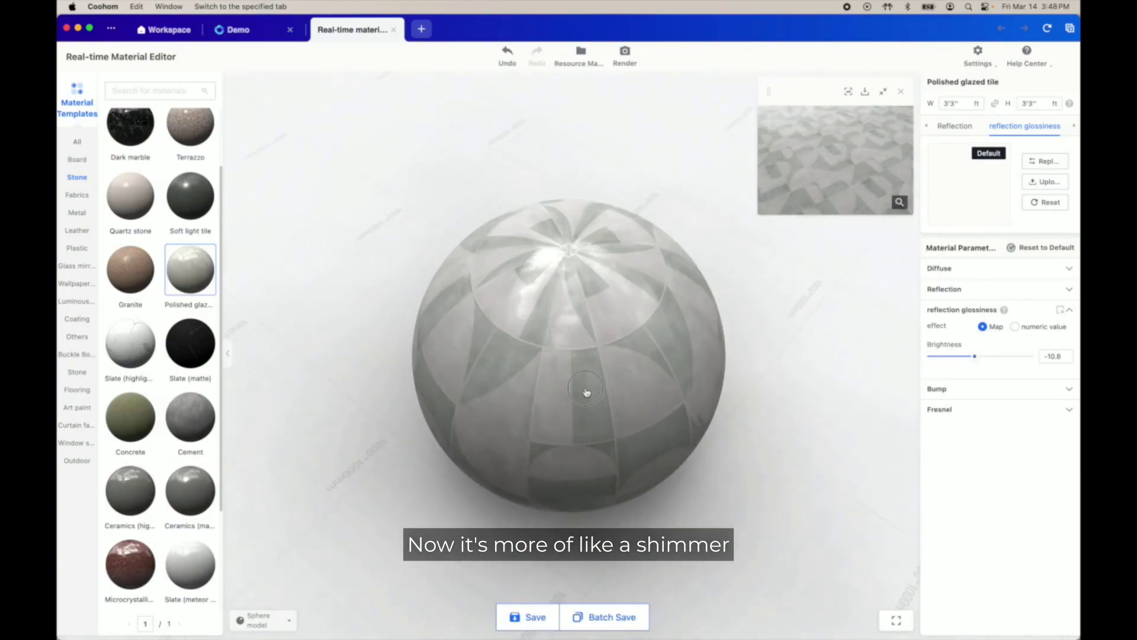
{"action": "left_click", "coordinate": [812, 171]}
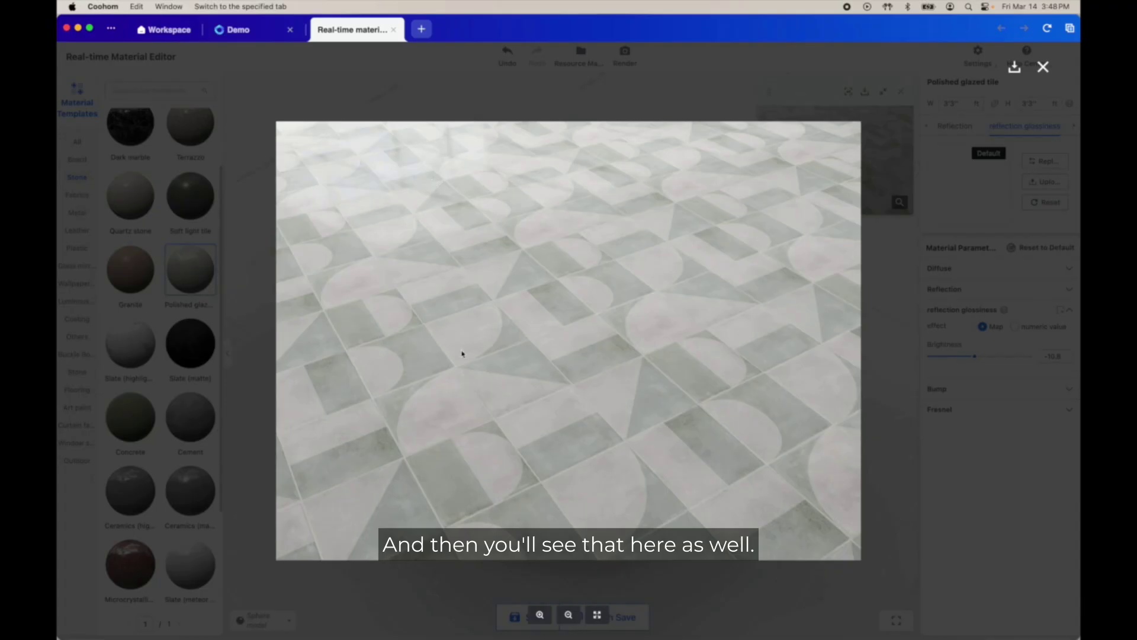
Render the tile in the potted-plant wall scene, retrying once, inspect the result, then open the save form
{"action": "left_click", "coordinate": [843, 86]}
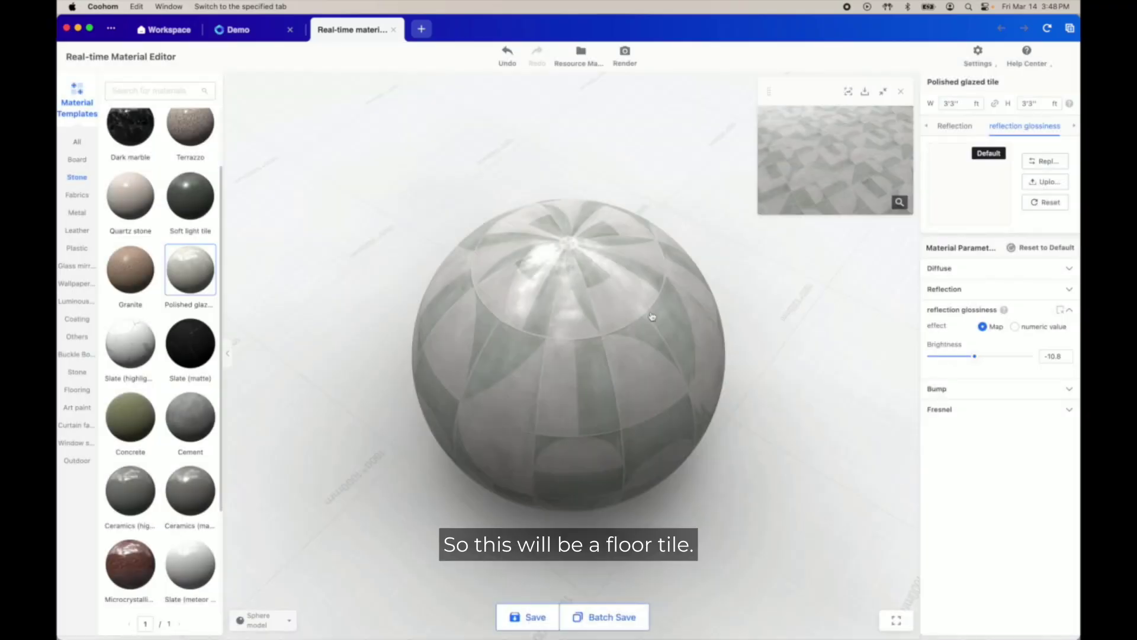
{"action": "left_click", "coordinate": [848, 92]}
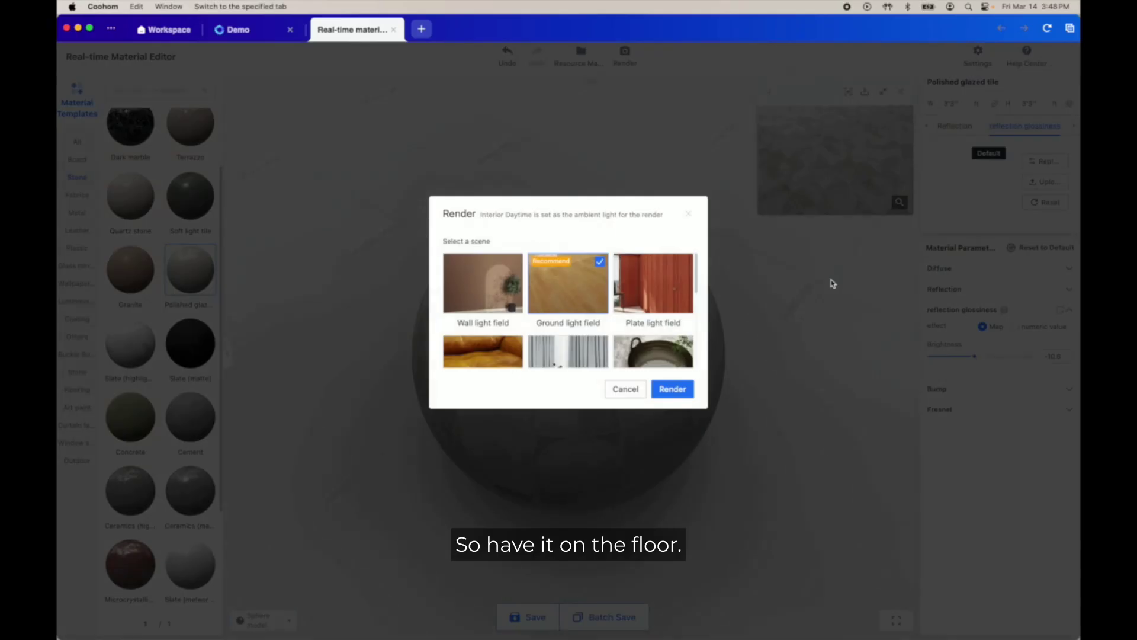
{"action": "left_click", "coordinate": [688, 400]}
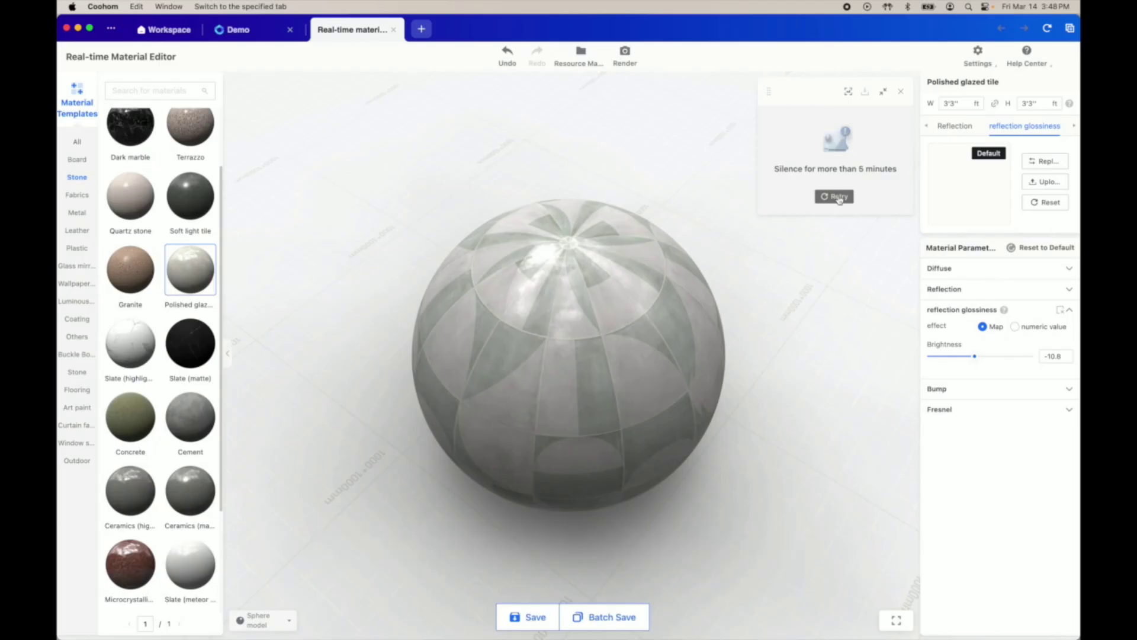
{"action": "left_click", "coordinate": [835, 197]}
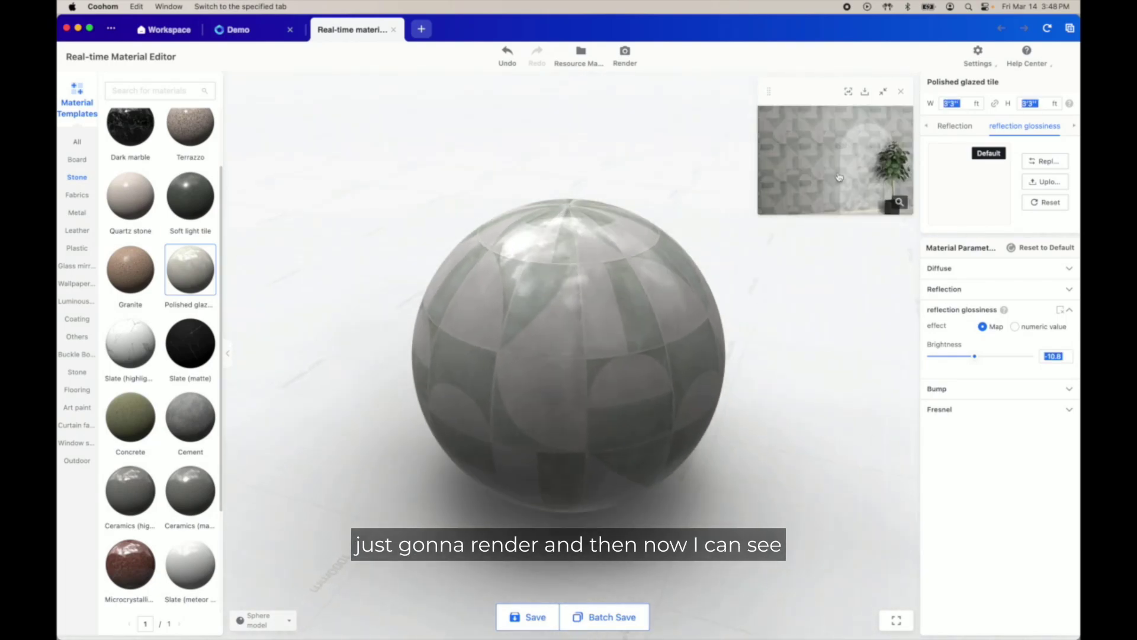
{"action": "left_click", "coordinate": [838, 177]}
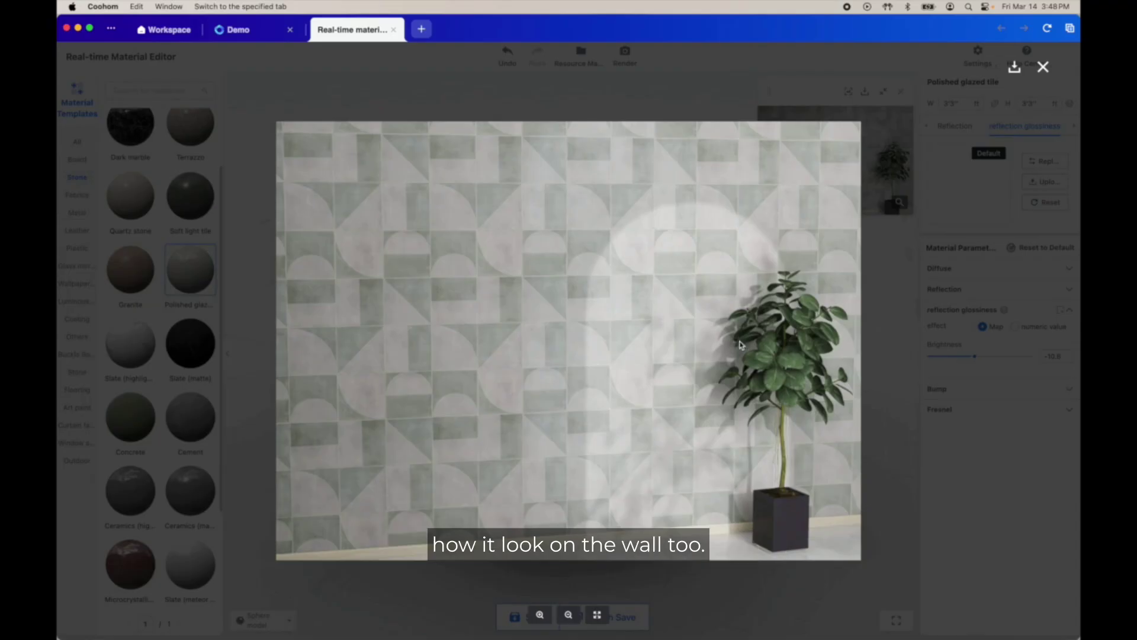
{"action": "left_click", "coordinate": [904, 271]}
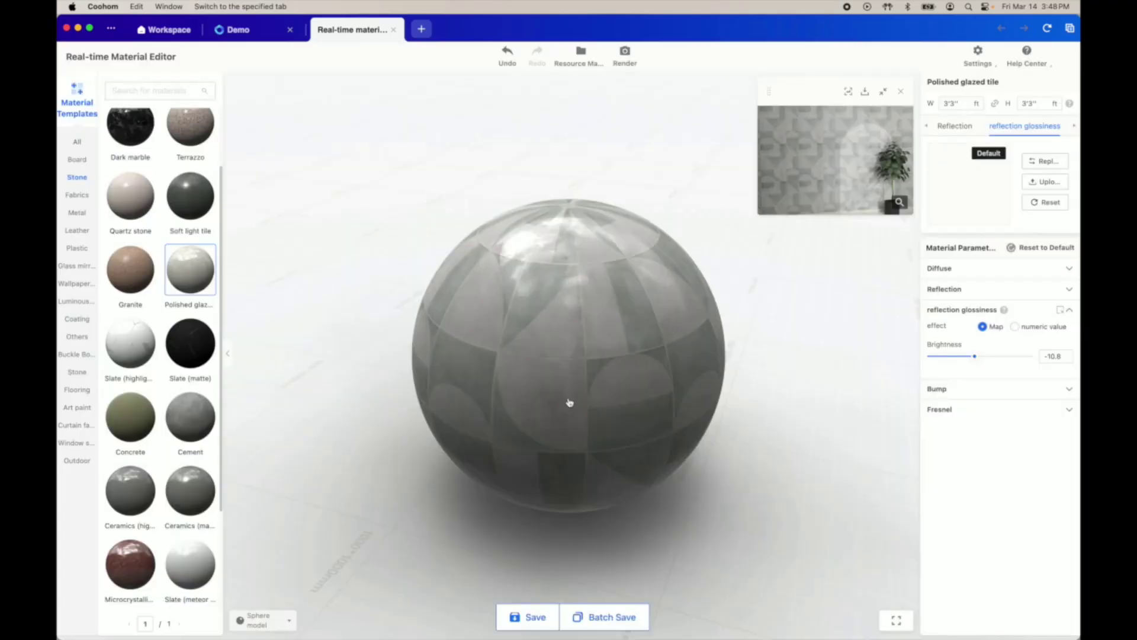
{"action": "left_click", "coordinate": [550, 617]}
{"action": "type", "text": "Green Floor Tile"}
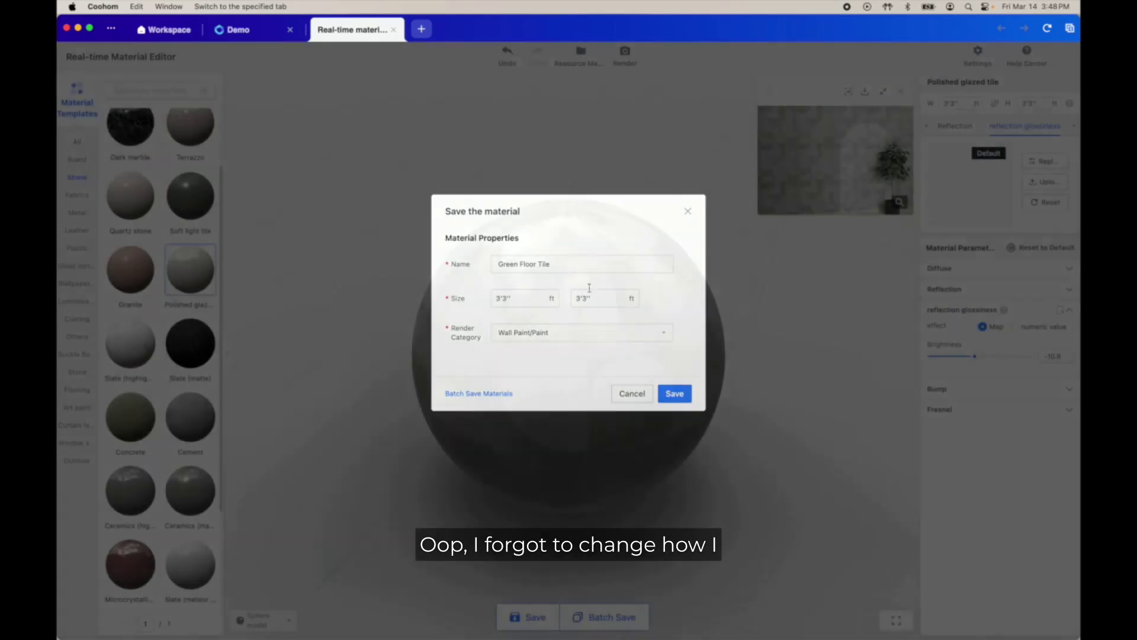
Cancel saving, lock Fixed Ratio, and set tile width to 0.75 so it's 0'9" square
{"action": "left_click", "coordinate": [631, 393]}
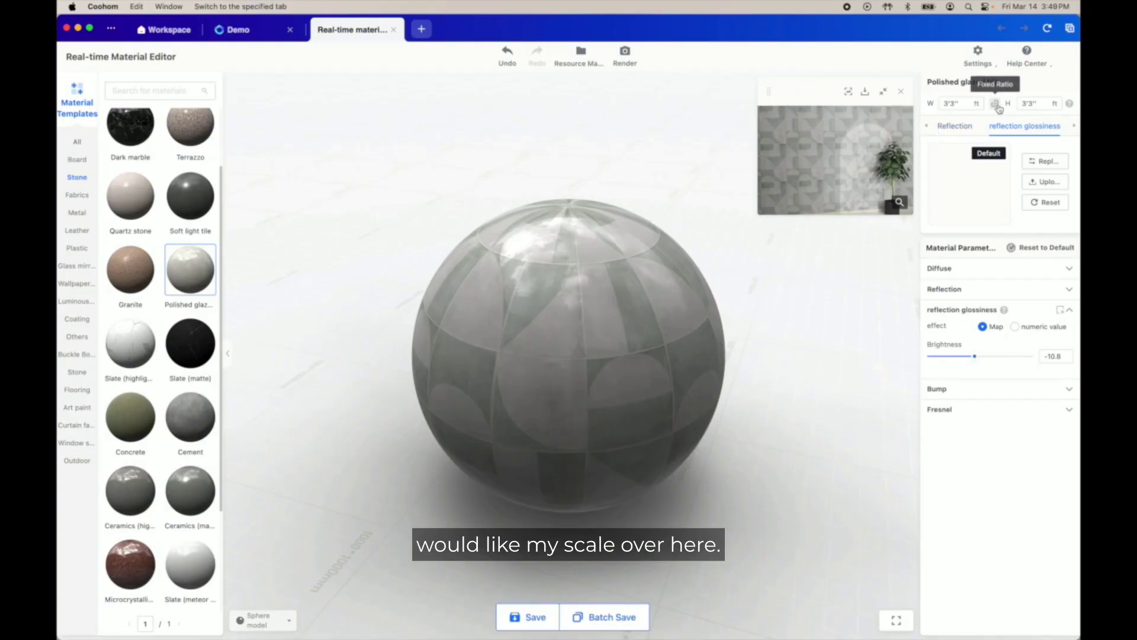
{"action": "left_click", "coordinate": [996, 106]}
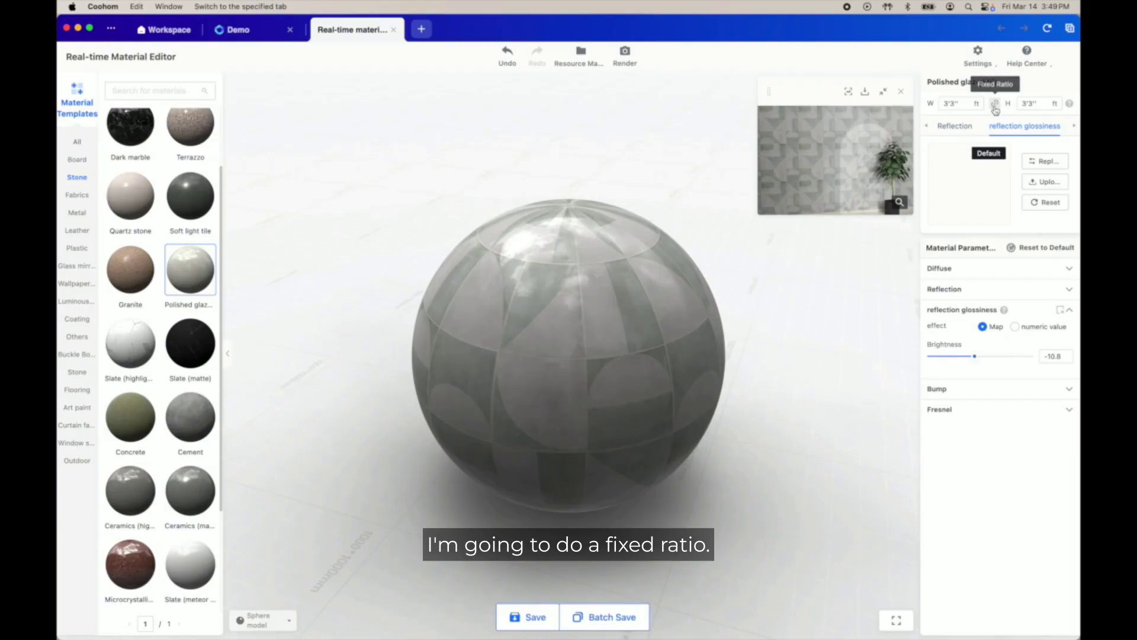
{"action": "left_click", "coordinate": [996, 106]}
{"action": "left_click", "coordinate": [956, 103]}
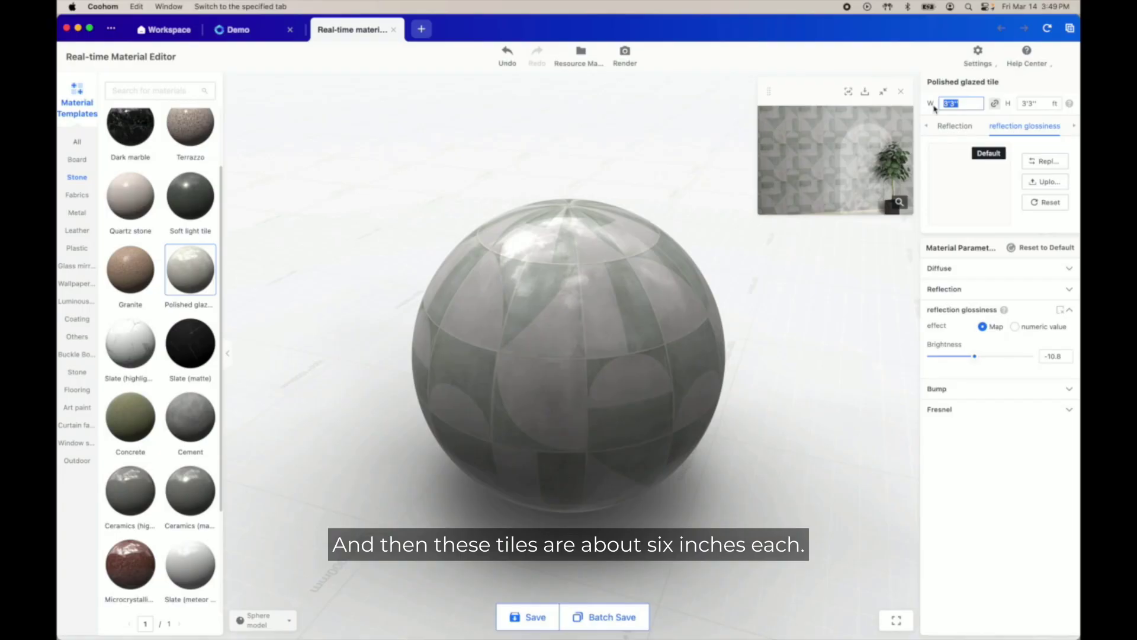
{"action": "left_click_drag", "start_coordinate": [511, 377], "coordinate": [601, 305]}
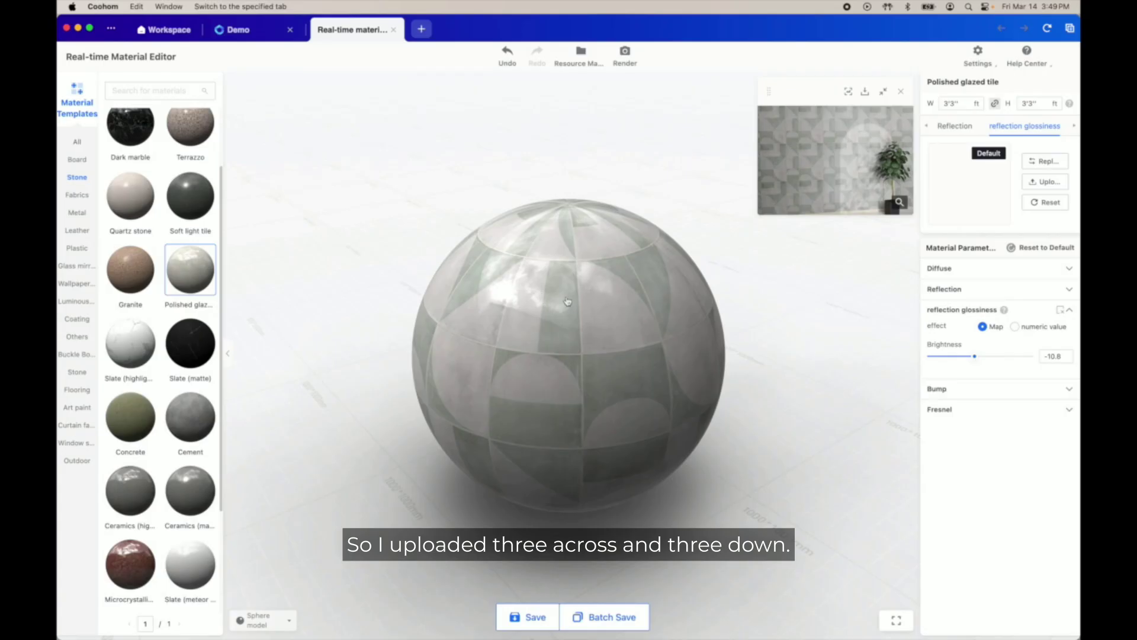
{"action": "left_click", "coordinate": [955, 105]}
{"action": "key", "text": "BackSpace"}
{"action": "key", "text": "BackSpace"}
{"action": "key", "text": "BackSpace"}
{"action": "type", "text": "0.75"}
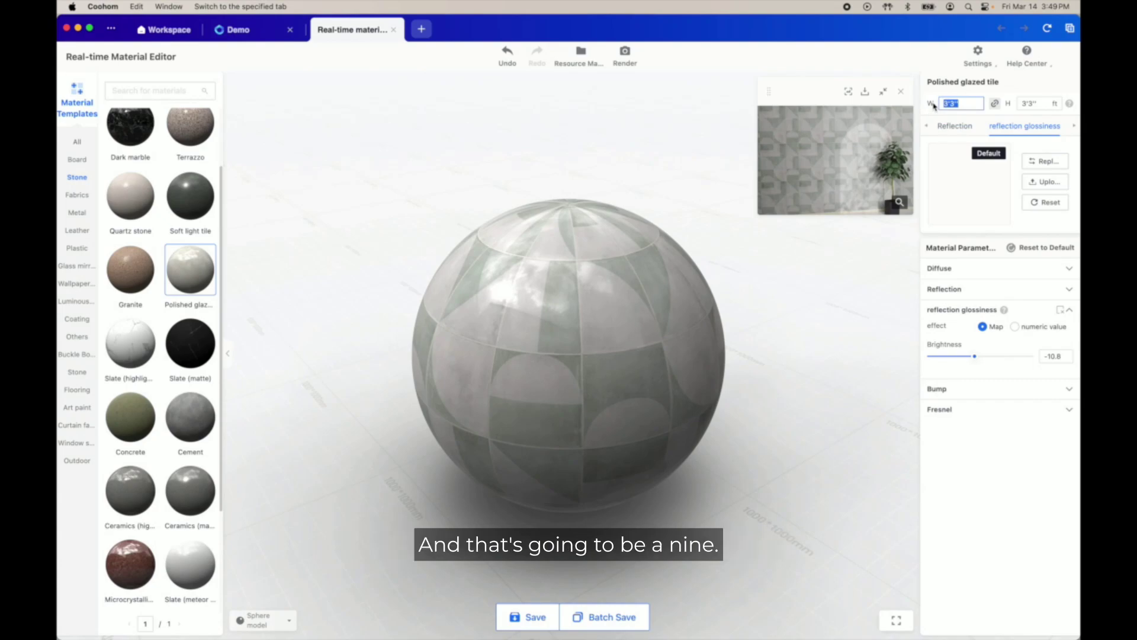
{"action": "key", "text": "Return"}
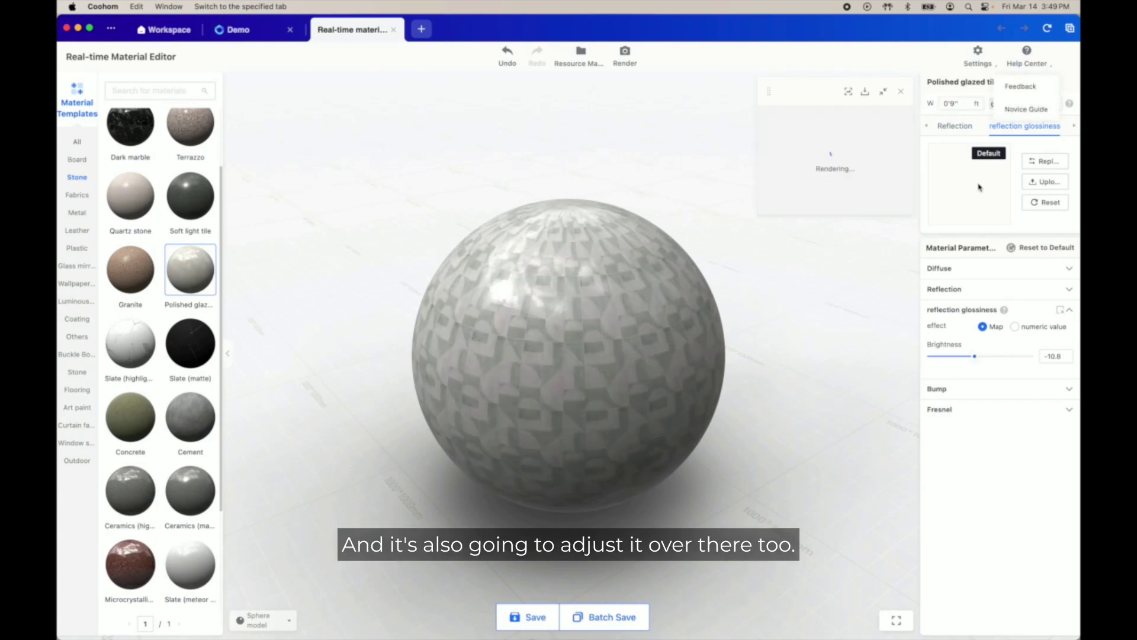
{"action": "left_click", "coordinate": [575, 314]}
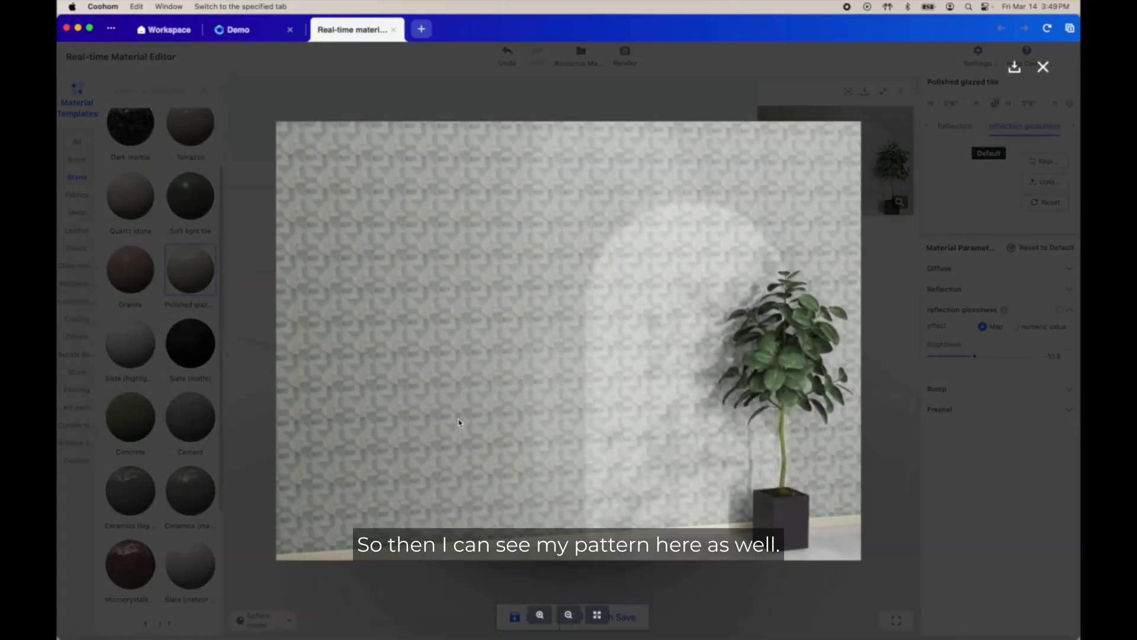
{"action": "left_click", "coordinate": [872, 278]}
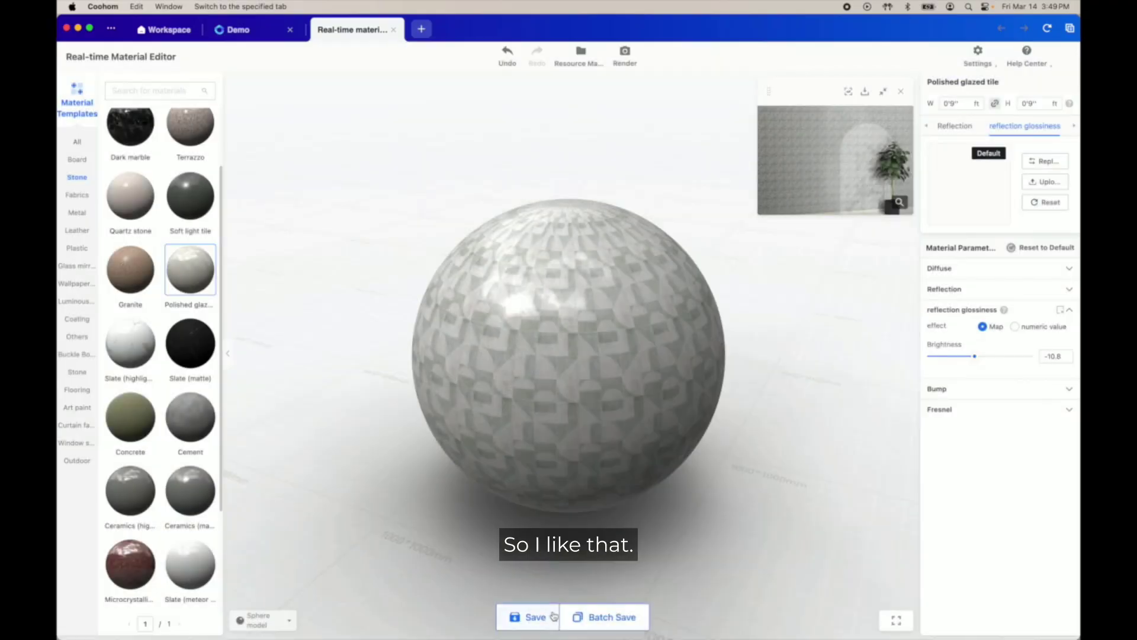
Save Green Floor Tile with its render category set to Floor Tiles
{"action": "left_click", "coordinate": [548, 617]}
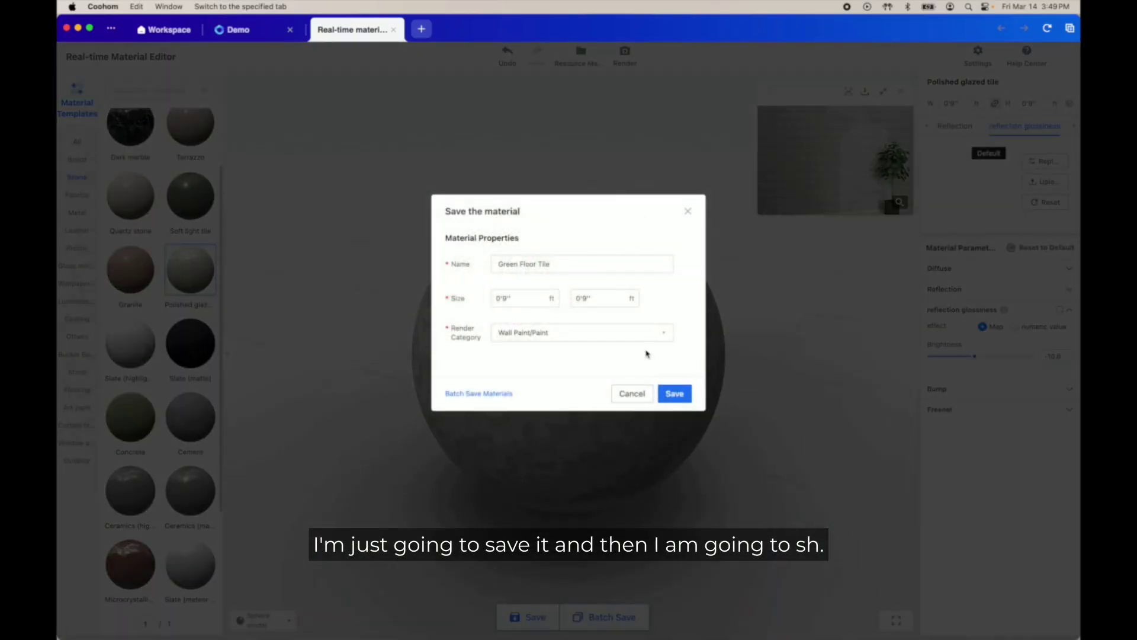
{"action": "left_click", "coordinate": [532, 336]}
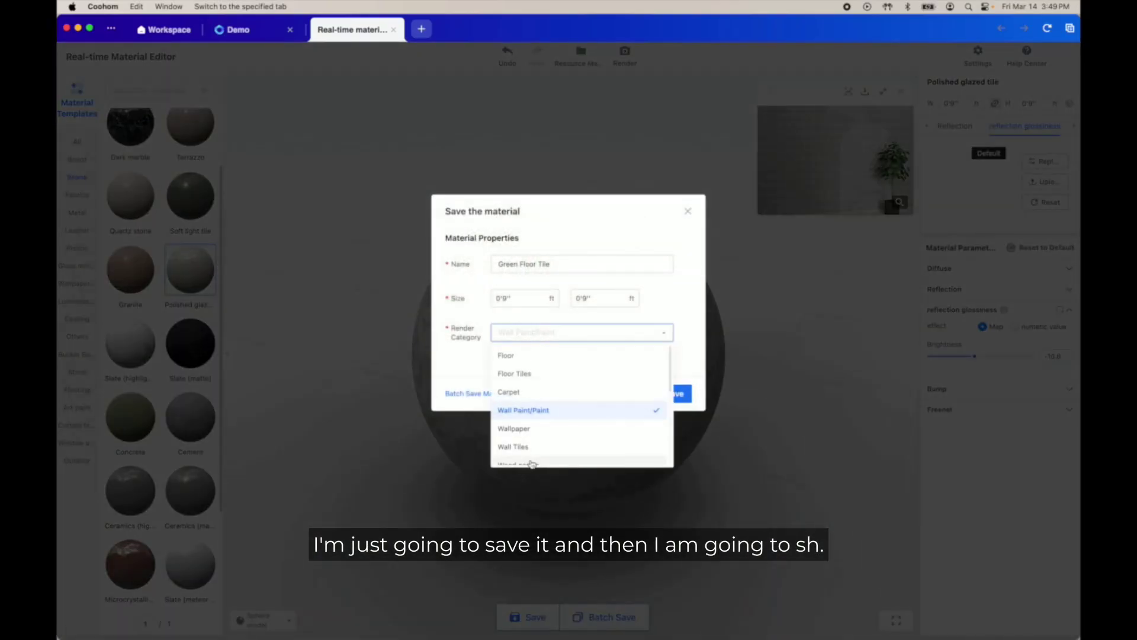
{"action": "left_click", "coordinate": [517, 378]}
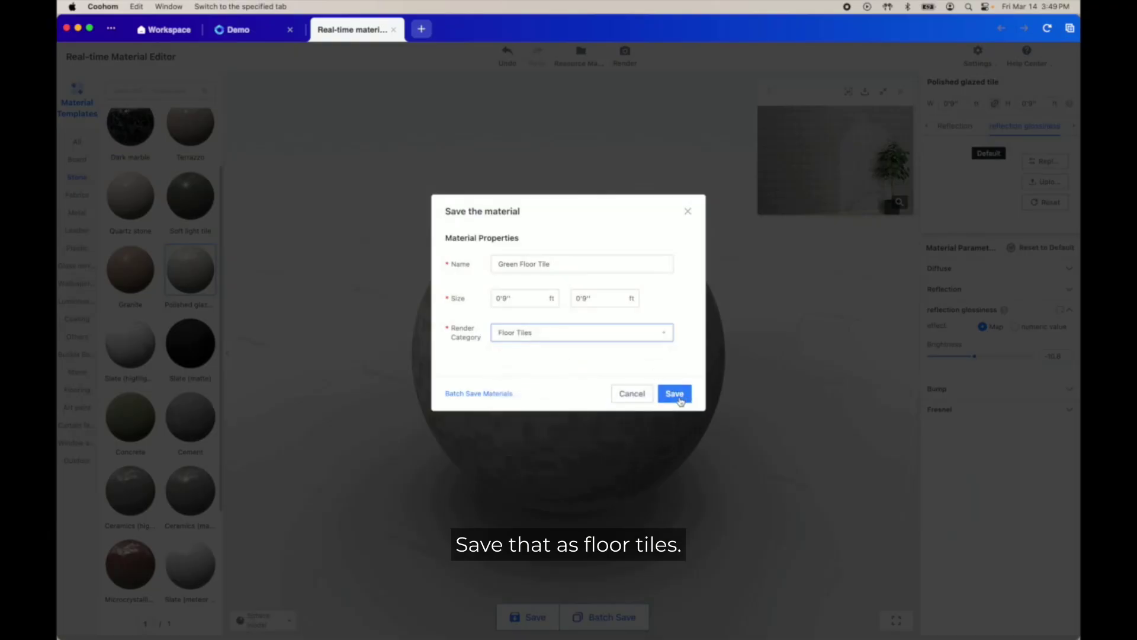
{"action": "left_click", "coordinate": [673, 394]}
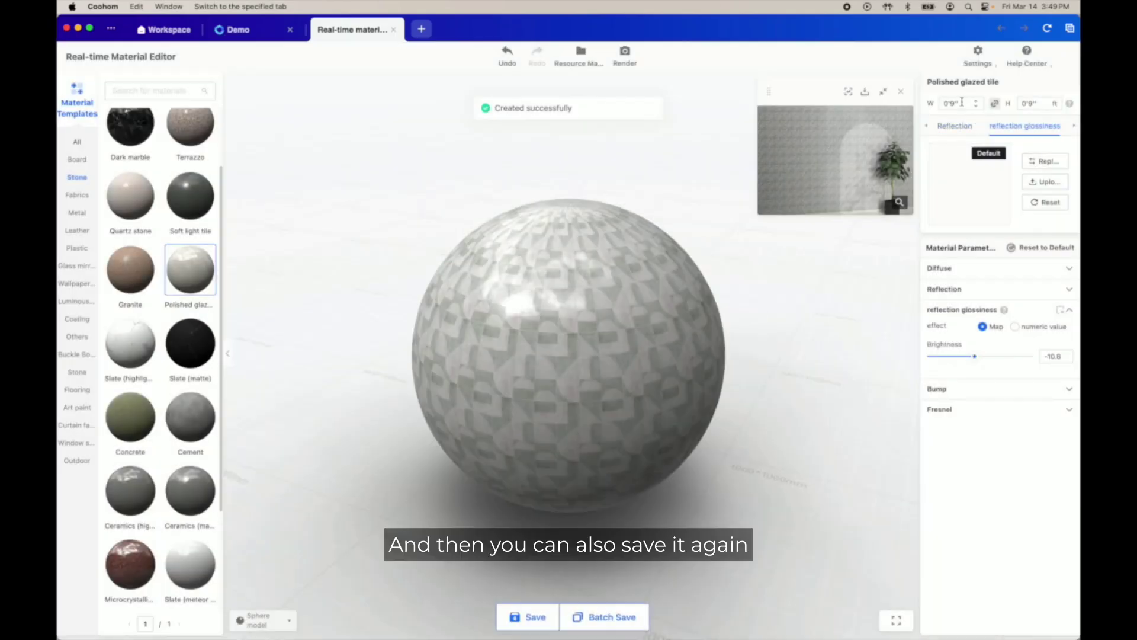
{"action": "left_click", "coordinate": [962, 103]}
Set the tile width to 18 so it becomes 1'6" square, and check the wall render
{"action": "left_click_drag", "start_coordinate": [964, 103], "coordinate": [944, 102]}
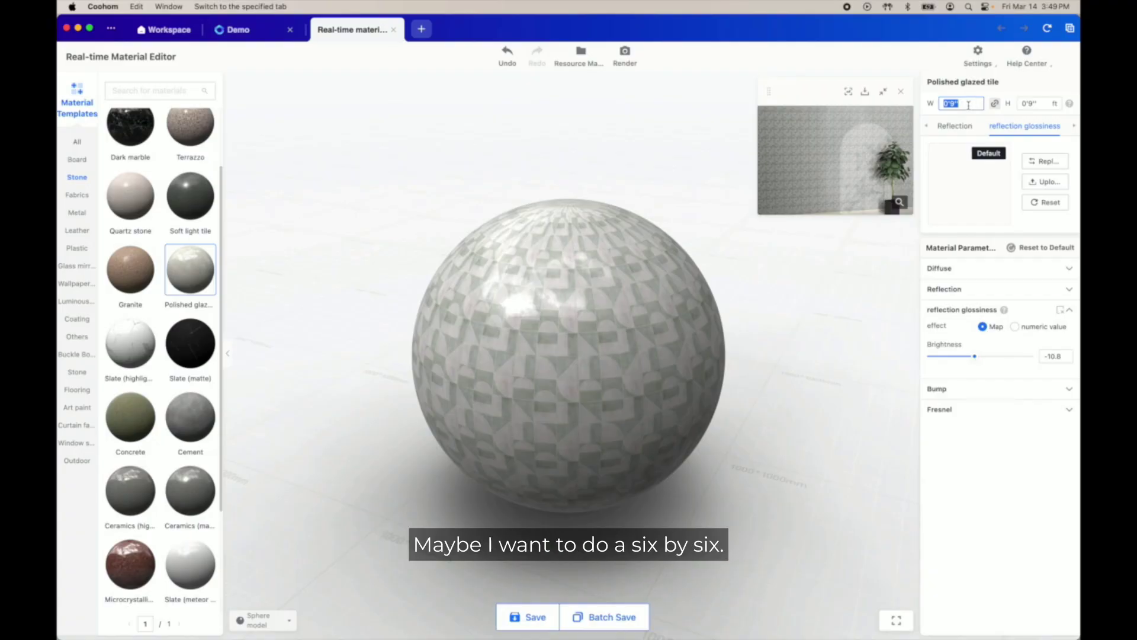
{"action": "type", "text": "18"}
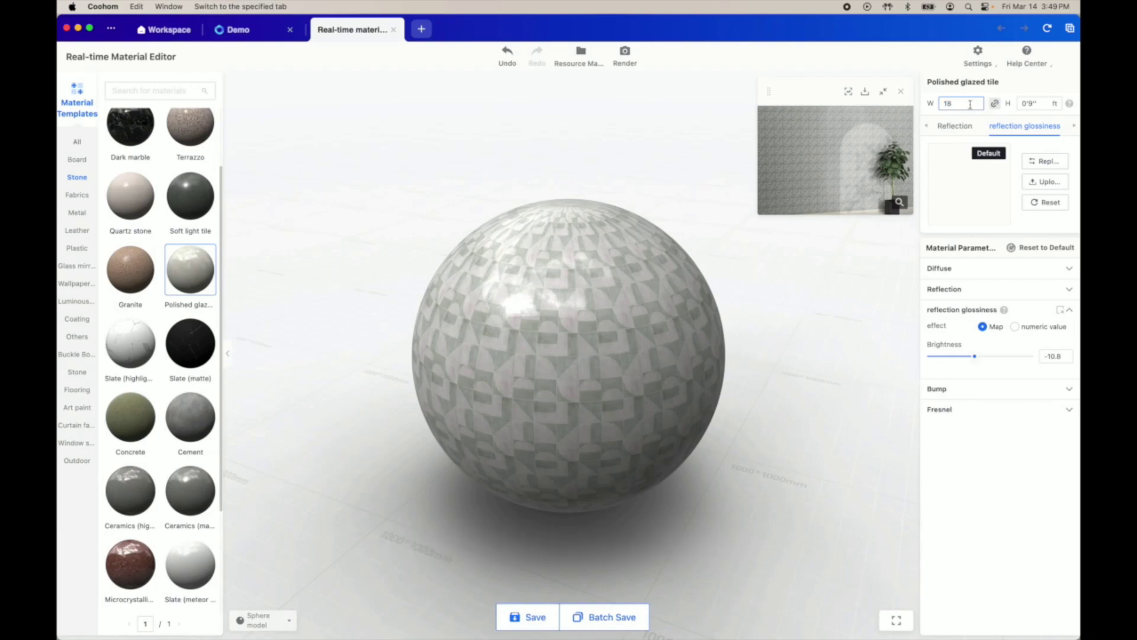
{"action": "key", "text": "Return"}
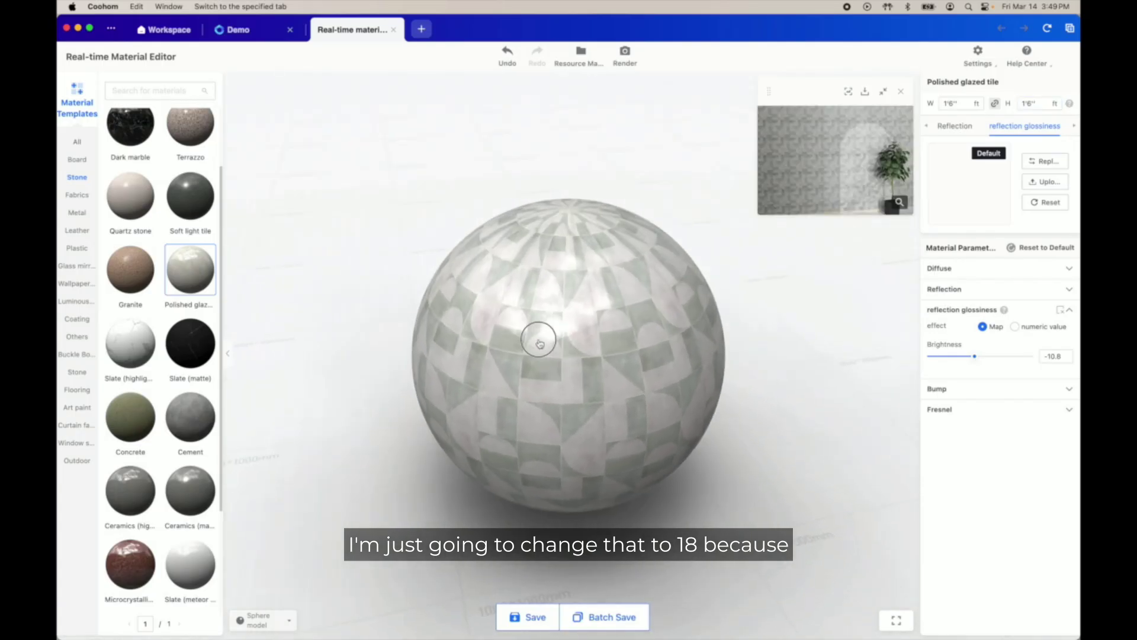
{"action": "left_click_drag", "start_coordinate": [574, 333], "coordinate": [561, 271]}
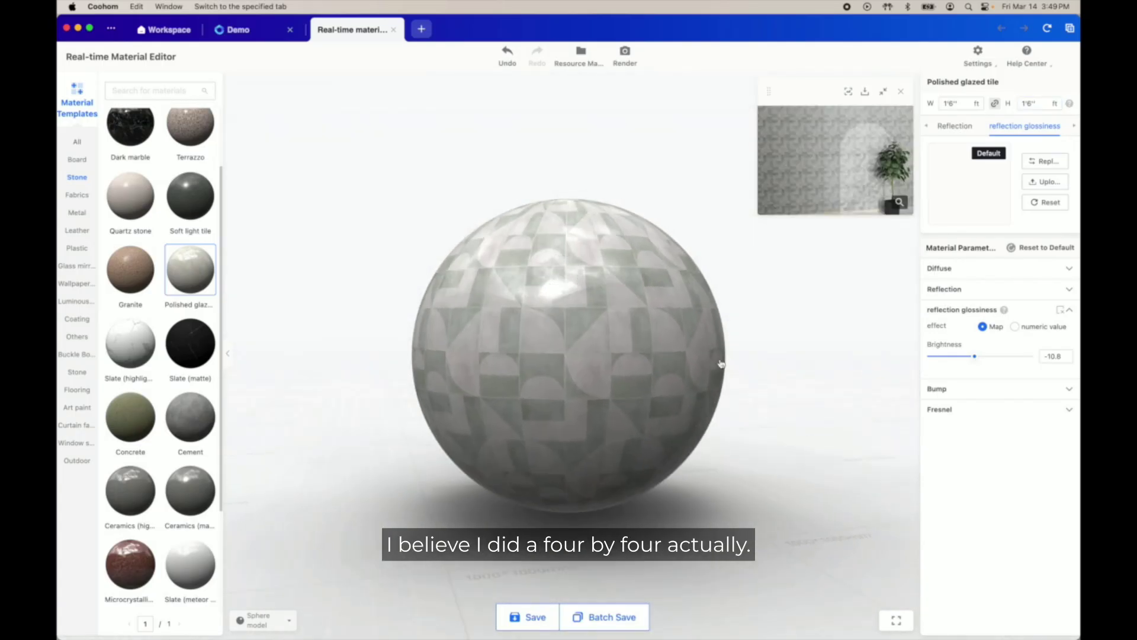
{"action": "left_click", "coordinate": [788, 214]}
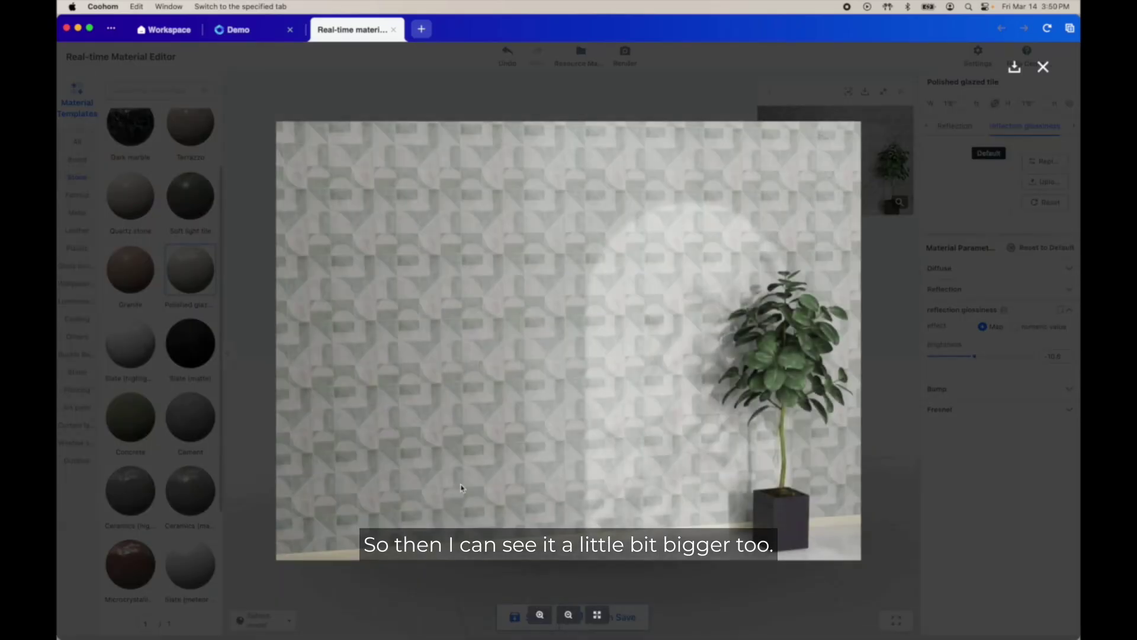
{"action": "left_click", "coordinate": [752, 594]}
Save it as a new material named 'Green Floor Tile - Larger'
{"action": "left_click", "coordinate": [522, 619]}
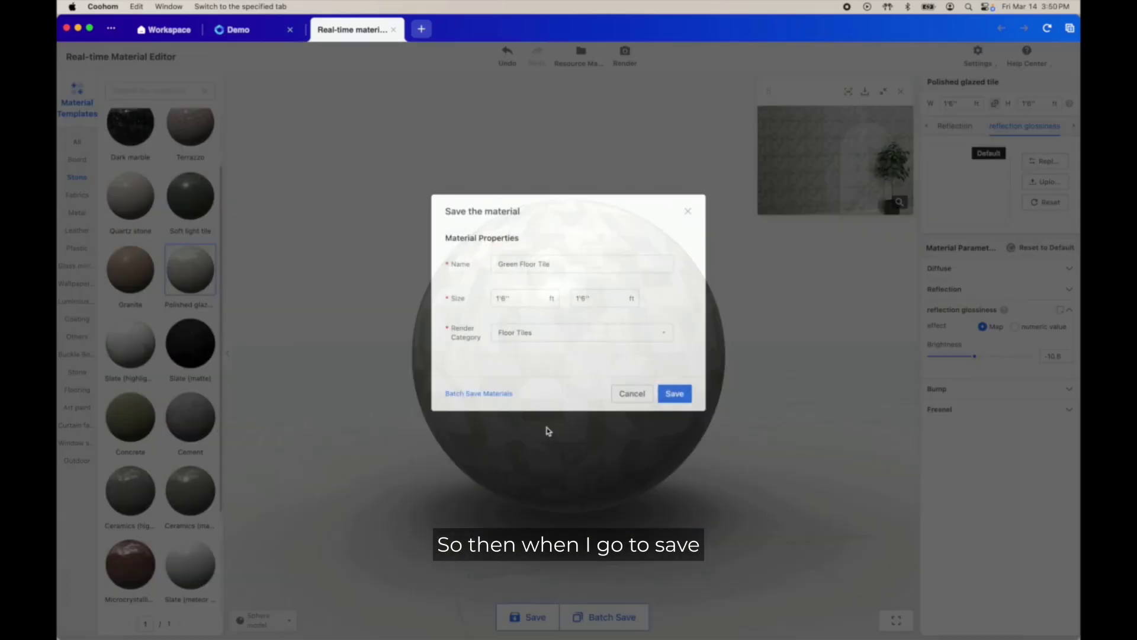
{"action": "left_click", "coordinate": [548, 261]}
{"action": "type", "text": "- Larger"}
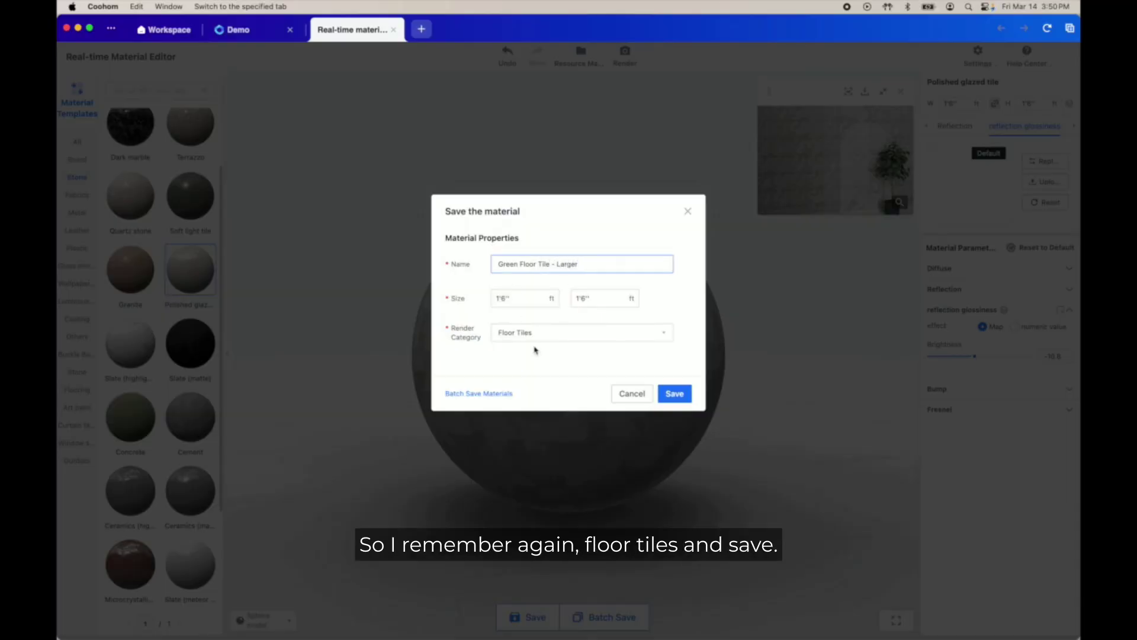
{"action": "left_click", "coordinate": [674, 393]}
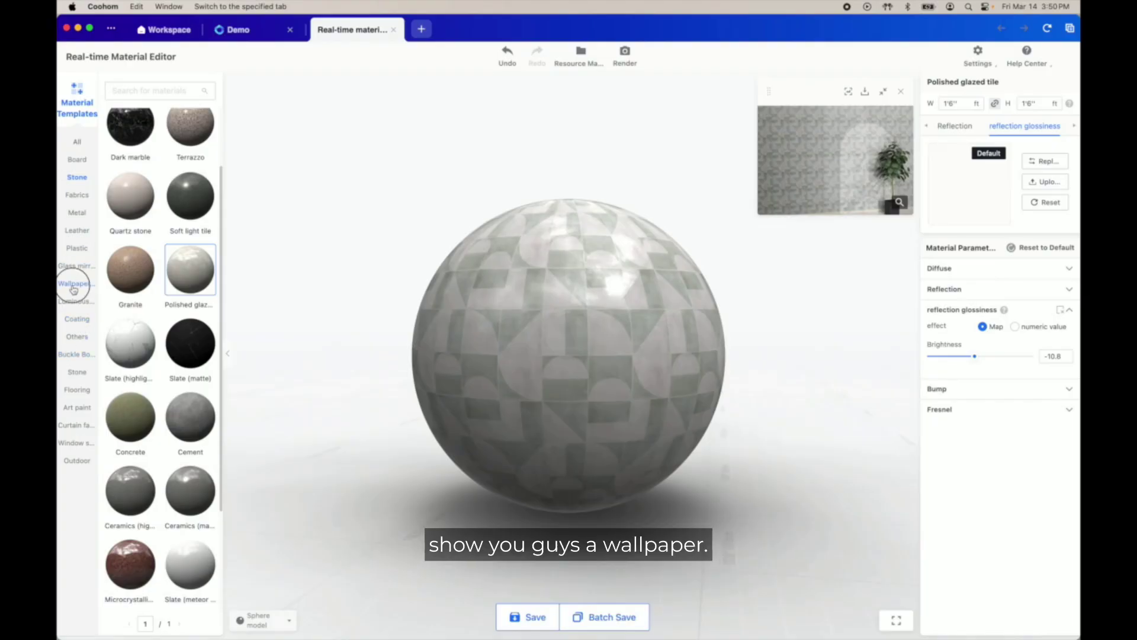
Browse the Wallpaper and Fabrics templates, confirm the switch, and load the Cotton cloth template
{"action": "left_click", "coordinate": [74, 284]}
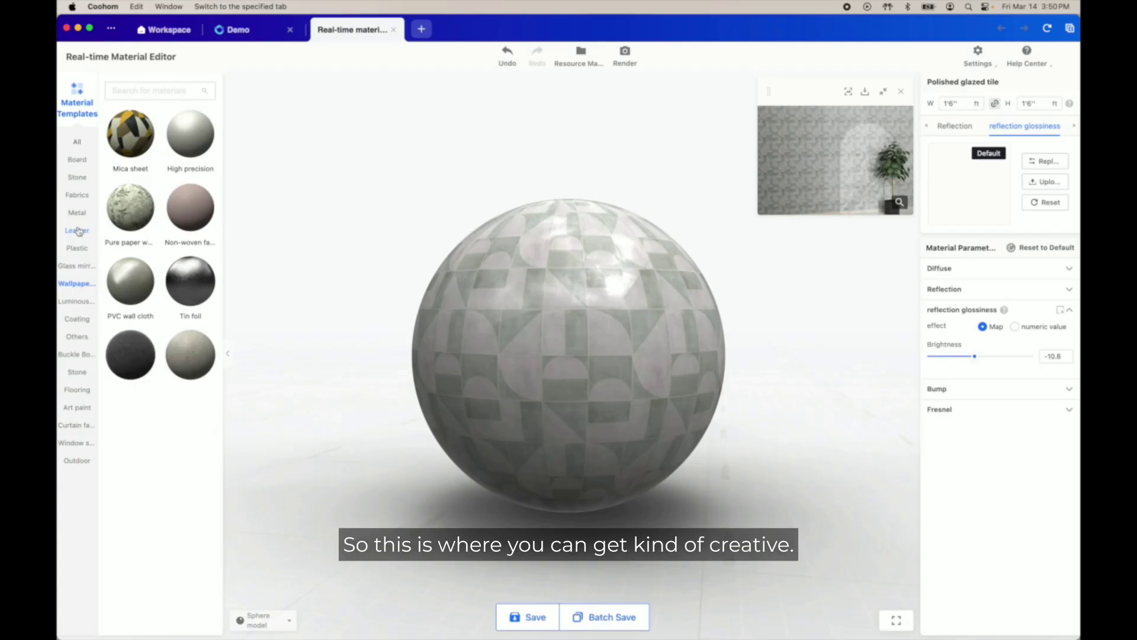
{"action": "left_click", "coordinate": [75, 196]}
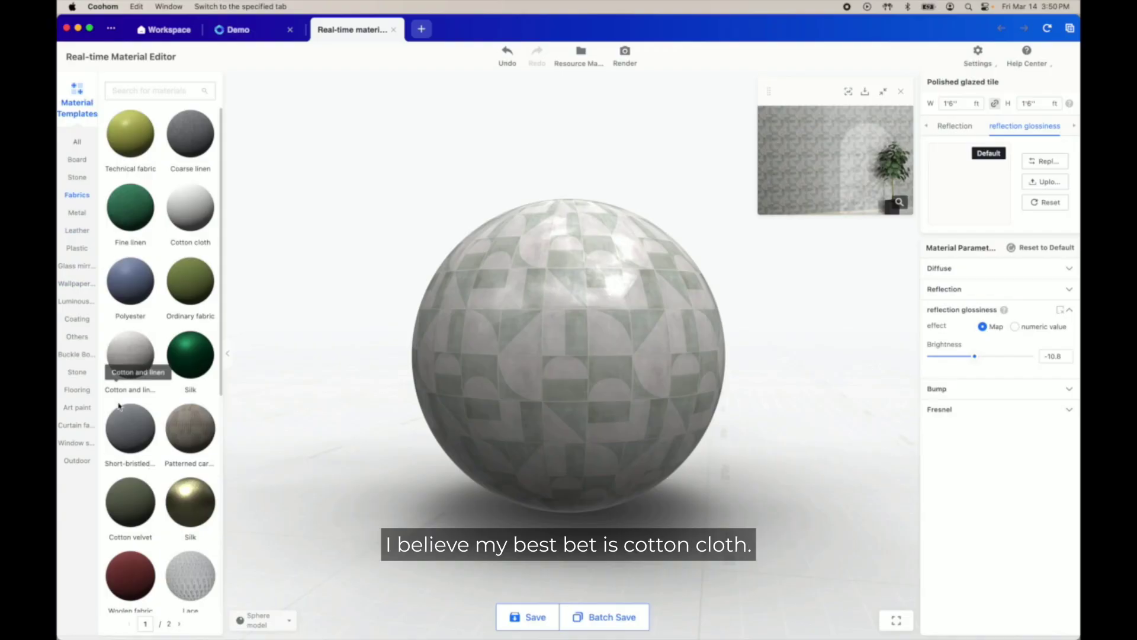
{"action": "left_click", "coordinate": [188, 354]}
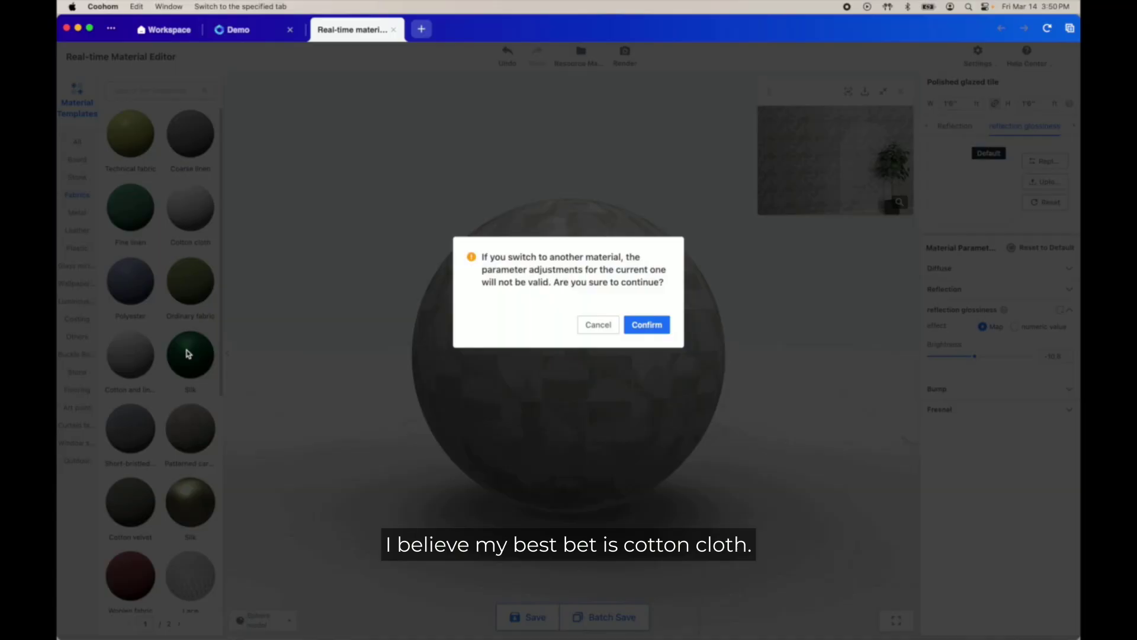
{"action": "left_click", "coordinate": [633, 327]}
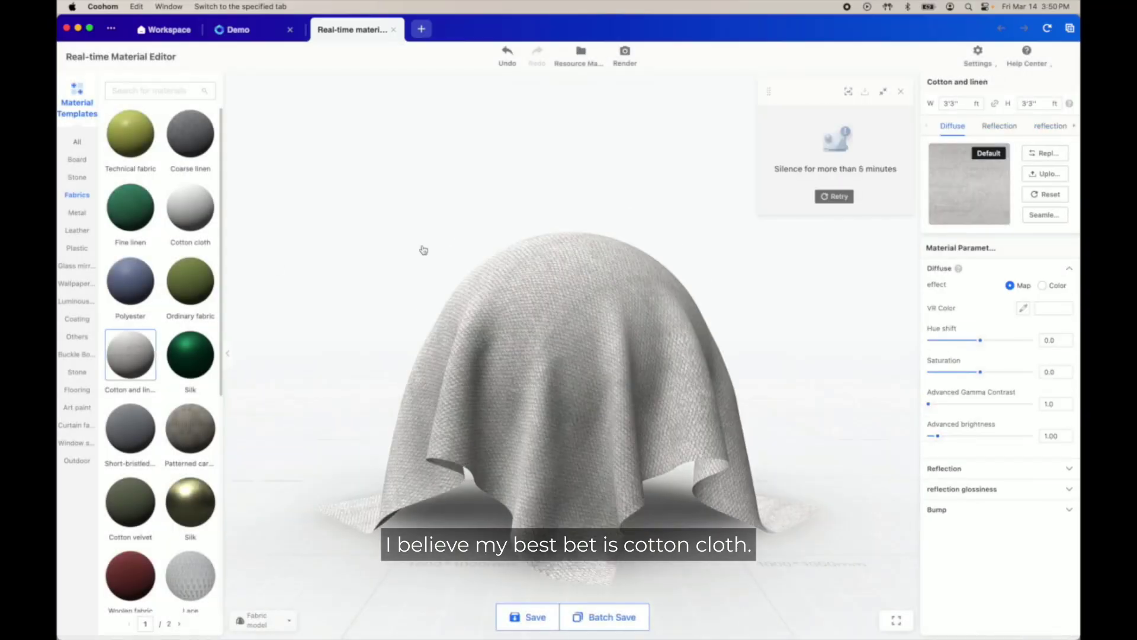
{"action": "left_click", "coordinate": [190, 218]}
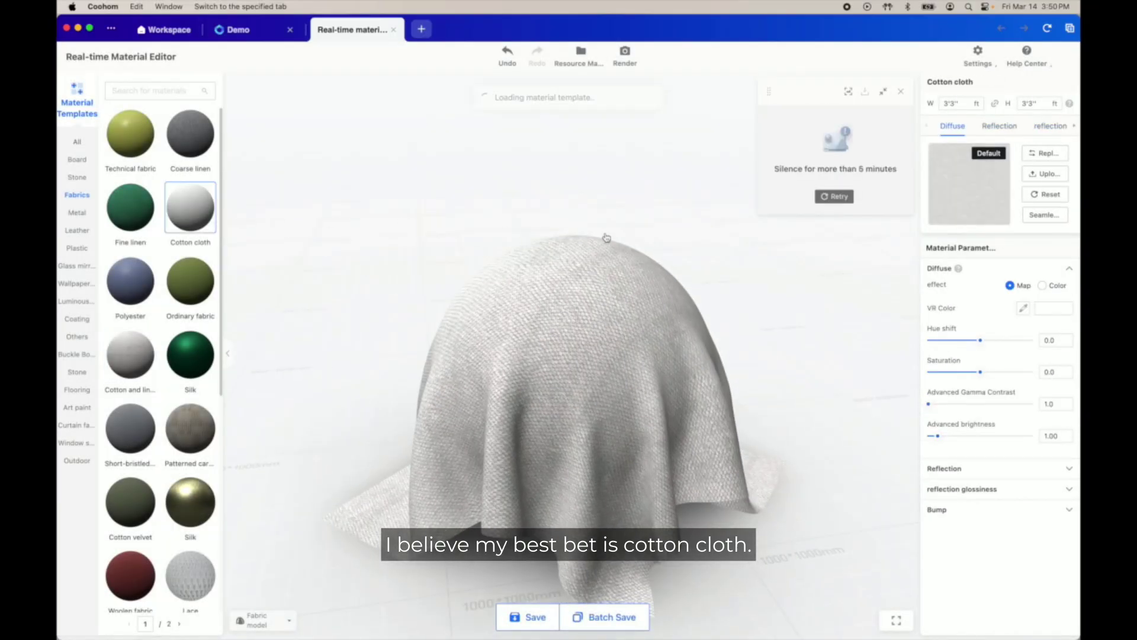
{"action": "mouse_move", "coordinate": [600, 355]}
{"action": "left_mouse_down"}
{"action": "mouse_move", "coordinate": [499, 375]}
{"action": "mouse_move", "coordinate": [497, 322]}
{"action": "mouse_move", "coordinate": [512, 313]}
{"action": "left_mouse_up"}
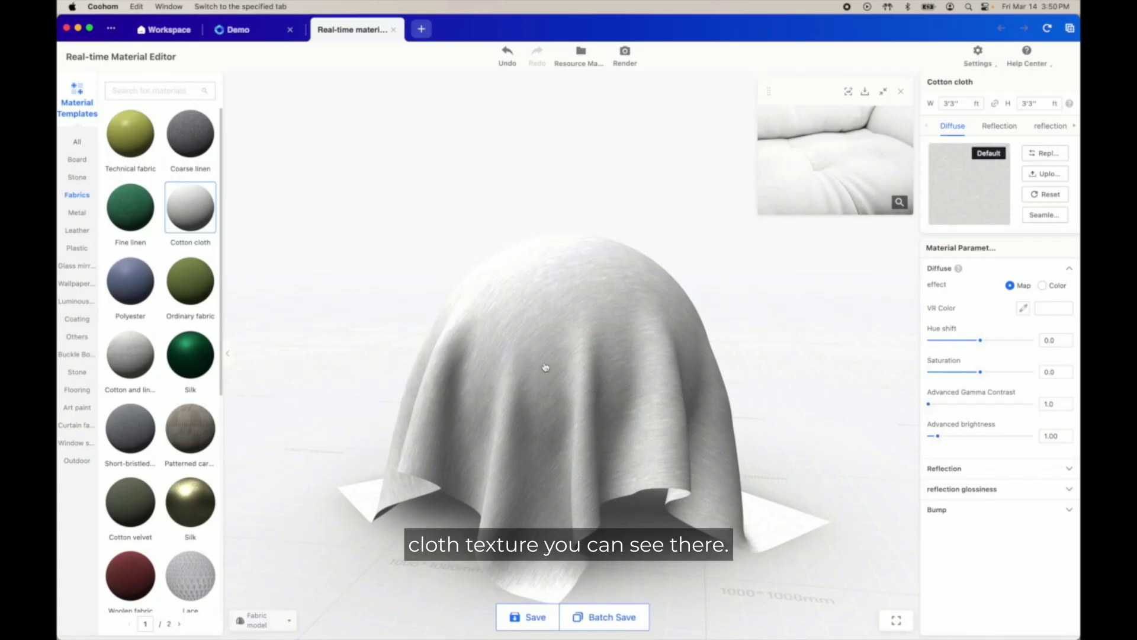
Upload the Wallpaper PNG from the Desktop as the cloth's diffuse map
{"action": "left_click", "coordinate": [1044, 174]}
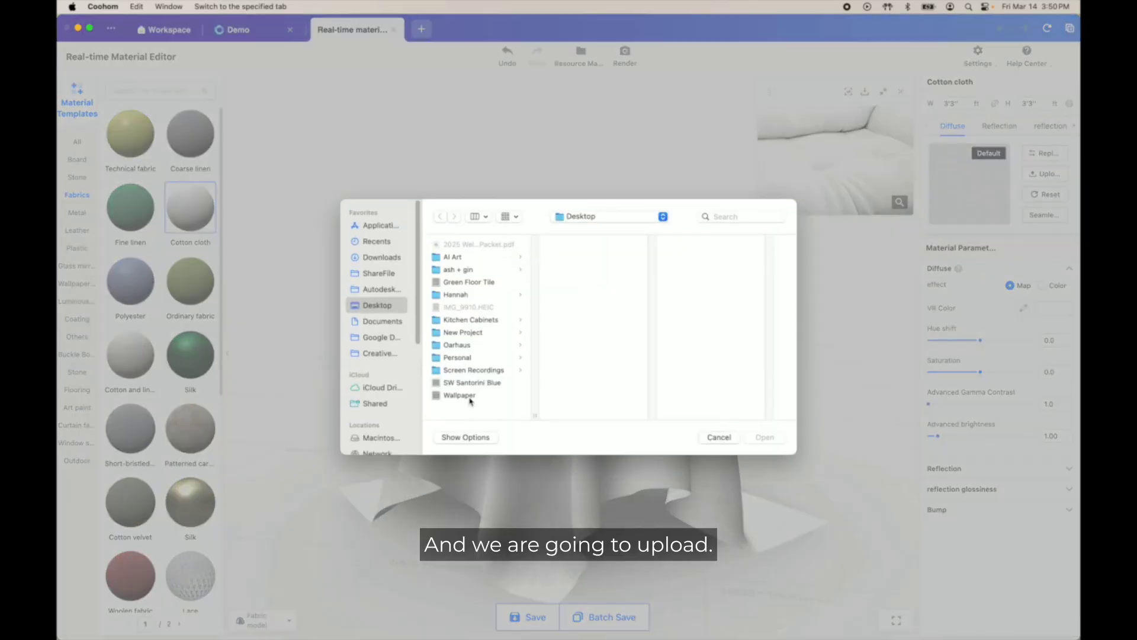
{"action": "left_click", "coordinate": [460, 396]}
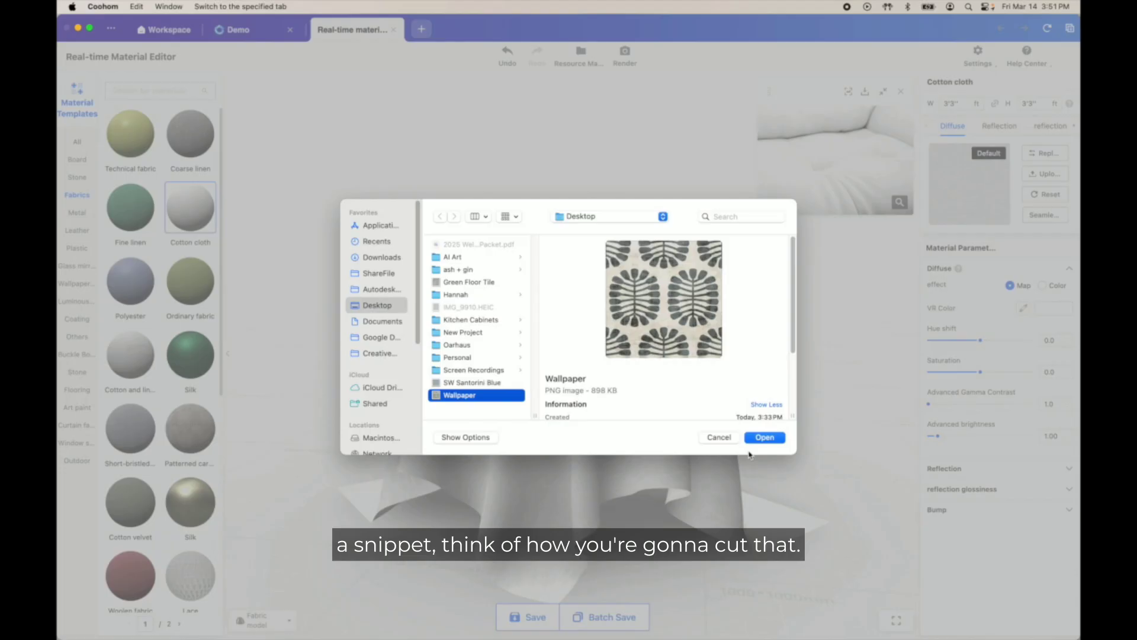
{"action": "left_click", "coordinate": [778, 437]}
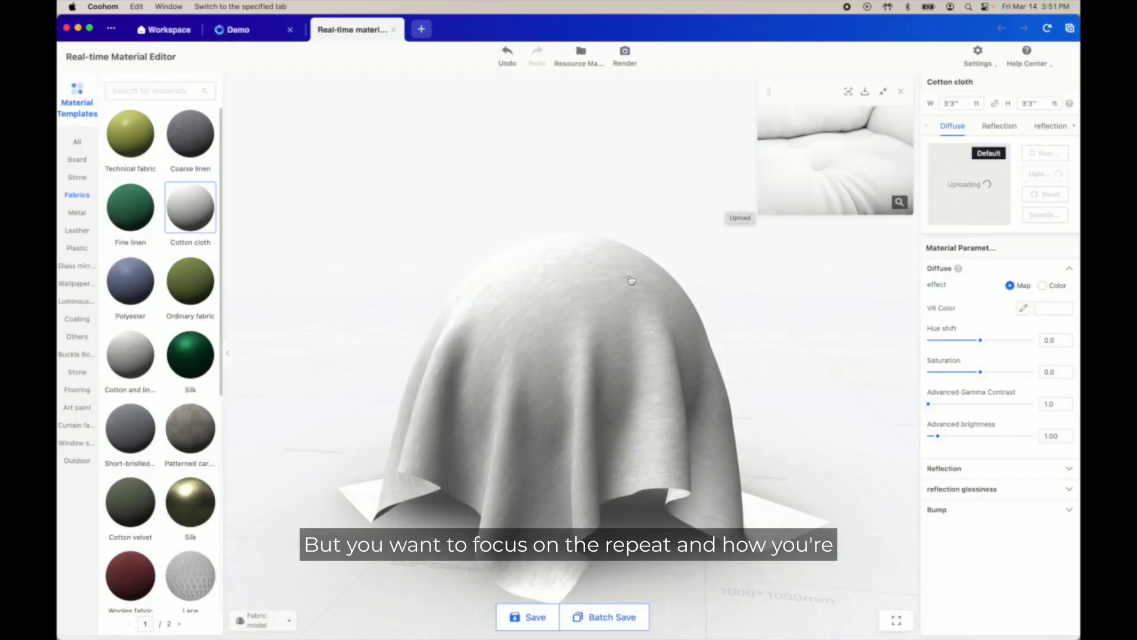
{"action": "mouse_move", "coordinate": [631, 280]}
{"action": "left_mouse_down"}
{"action": "mouse_move", "coordinate": [461, 422]}
{"action": "mouse_move", "coordinate": [734, 322]}
{"action": "mouse_move", "coordinate": [560, 432]}
{"action": "mouse_move", "coordinate": [606, 279]}
{"action": "left_mouse_up"}
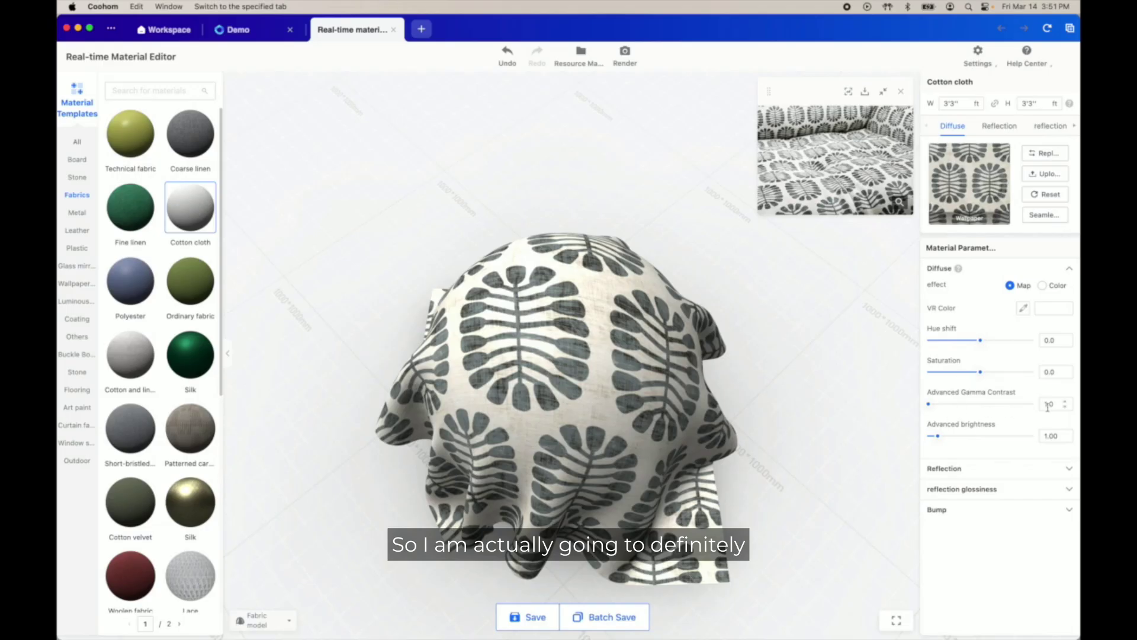
Lower the advanced diffuse brightness, then adjust it back up to settle at 0.75
{"action": "left_click", "coordinate": [1064, 440]}
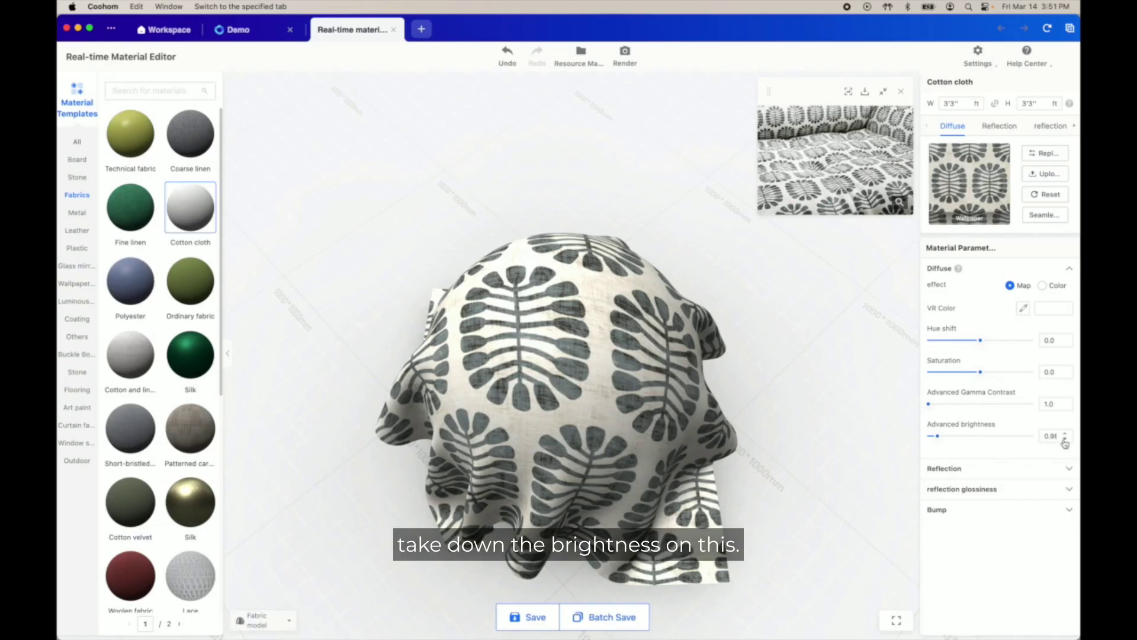
{"action": "left_click", "coordinate": [1064, 439]}
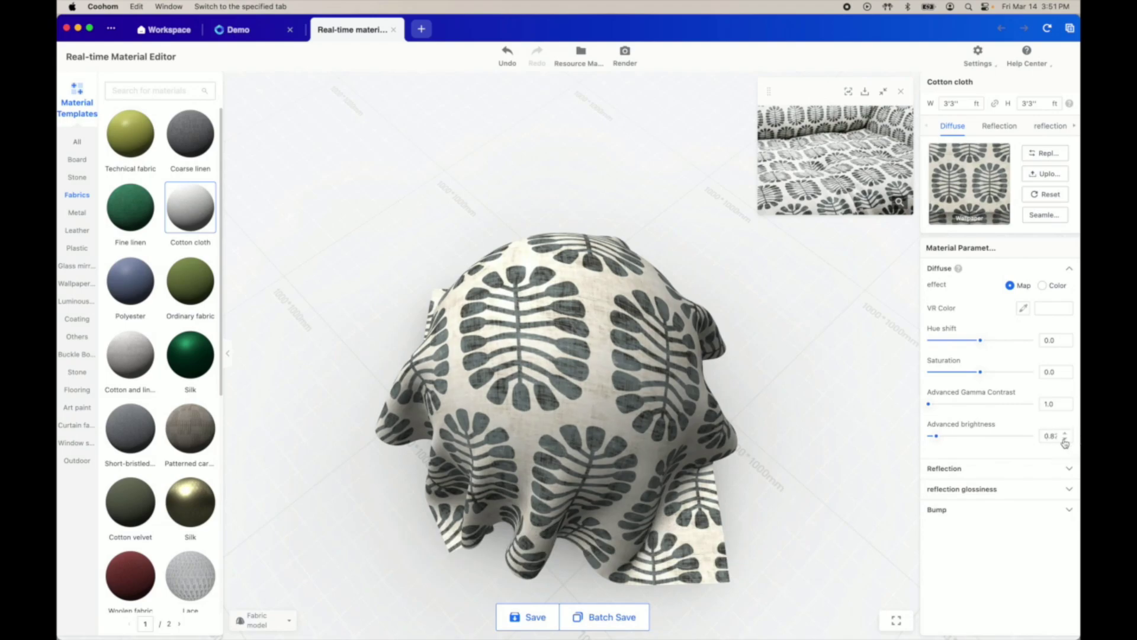
{"action": "left_click", "coordinate": [1064, 439]}
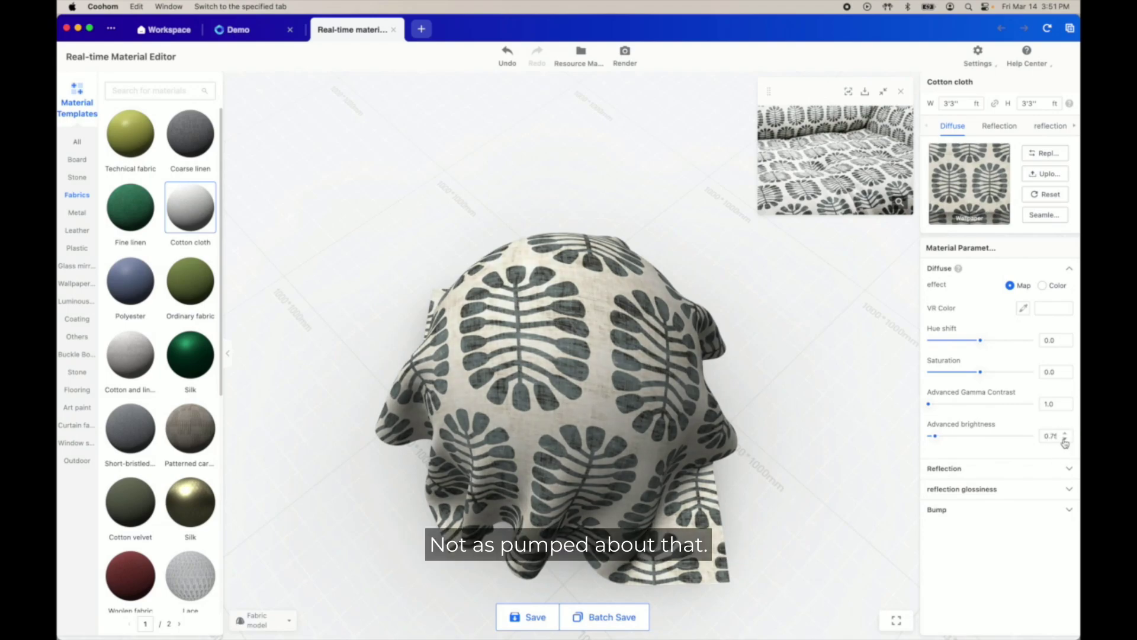
{"action": "left_click", "coordinate": [1064, 439]}
{"action": "left_click_drag", "start_coordinate": [934, 438], "coordinate": [932, 438]}
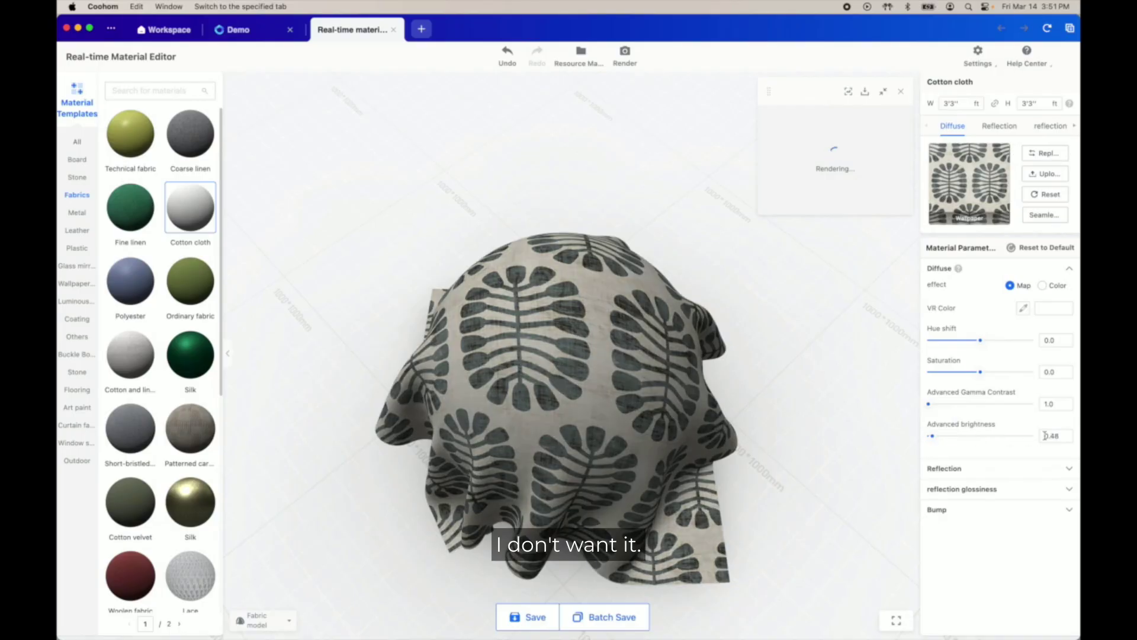
{"action": "left_click", "coordinate": [1066, 434]}
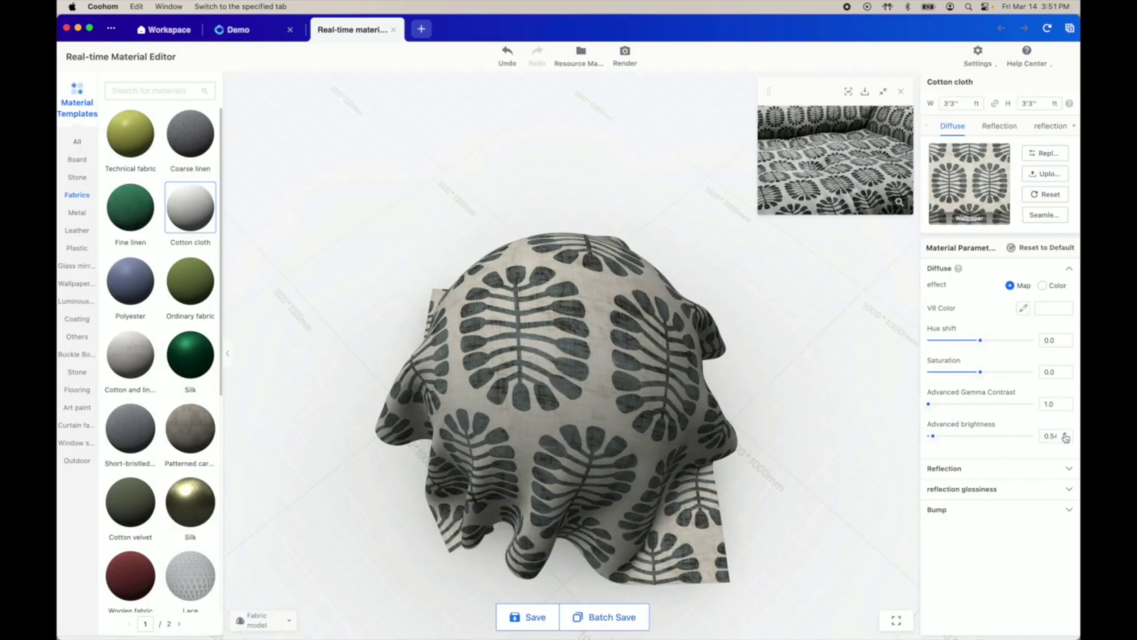
{"action": "left_click", "coordinate": [1066, 435]}
{"action": "left_click", "coordinate": [1065, 435]}
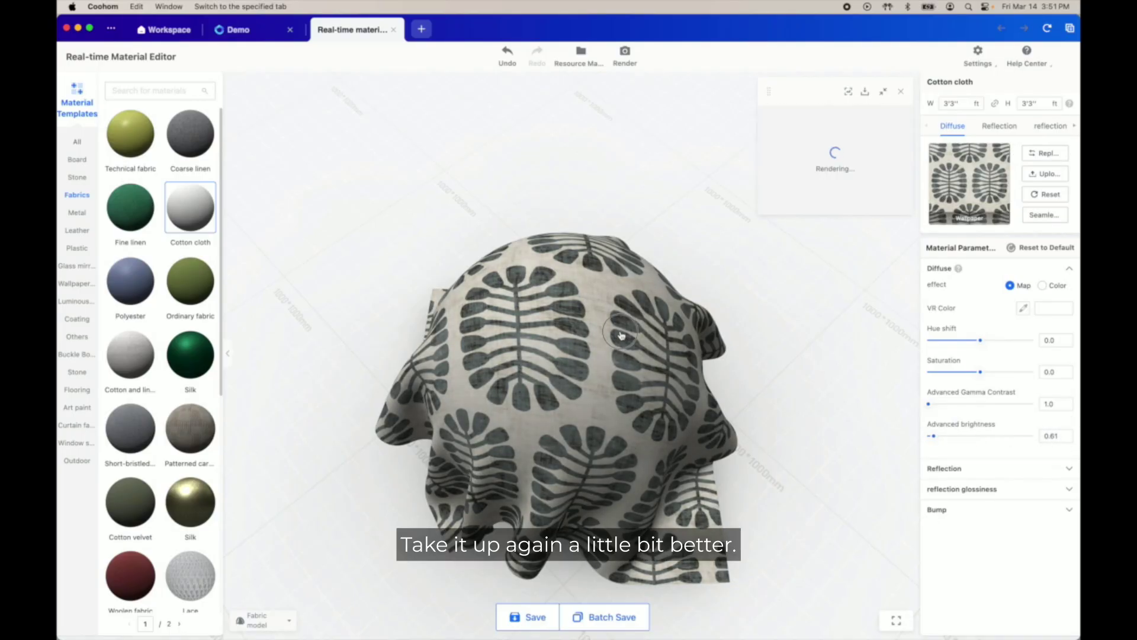
{"action": "left_click_drag", "start_coordinate": [933, 436], "coordinate": [936, 439]}
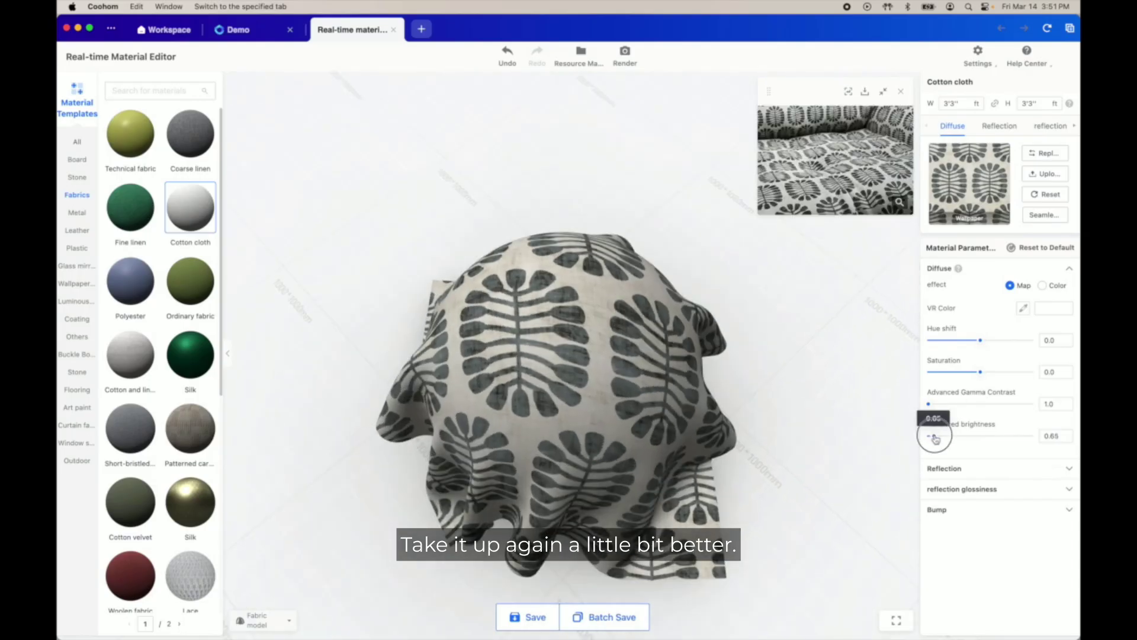
{"action": "mouse_move", "coordinate": [610, 271]}
{"action": "left_mouse_down"}
{"action": "mouse_move", "coordinate": [619, 354]}
{"action": "mouse_move", "coordinate": [1044, 397]}
{"action": "left_mouse_up"}
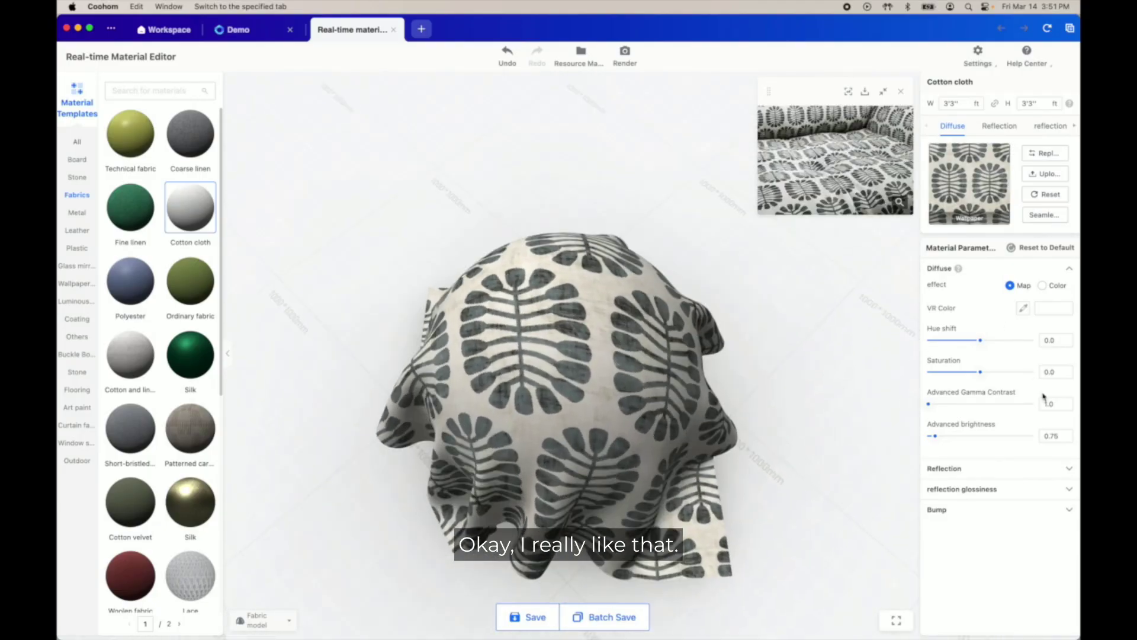
Set the cloth's reflection glossiness brightness to 6.5 for a subtle gloss
{"action": "left_click", "coordinate": [995, 470]}
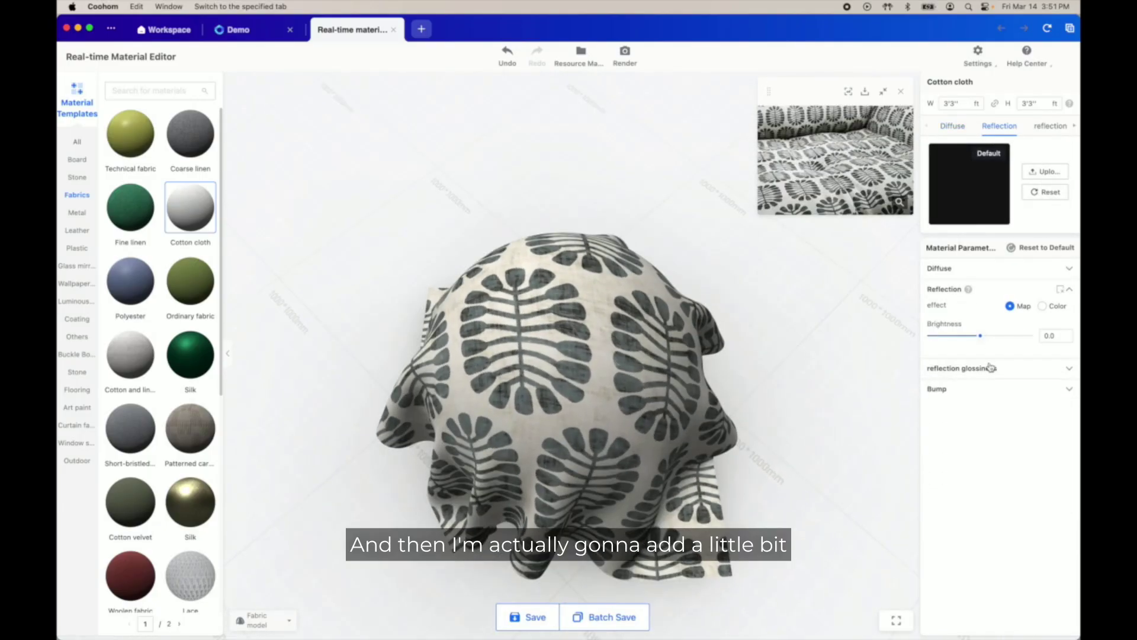
{"action": "left_click_drag", "start_coordinate": [980, 336], "coordinate": [984, 343]}
{"action": "left_click", "coordinate": [1010, 370]}
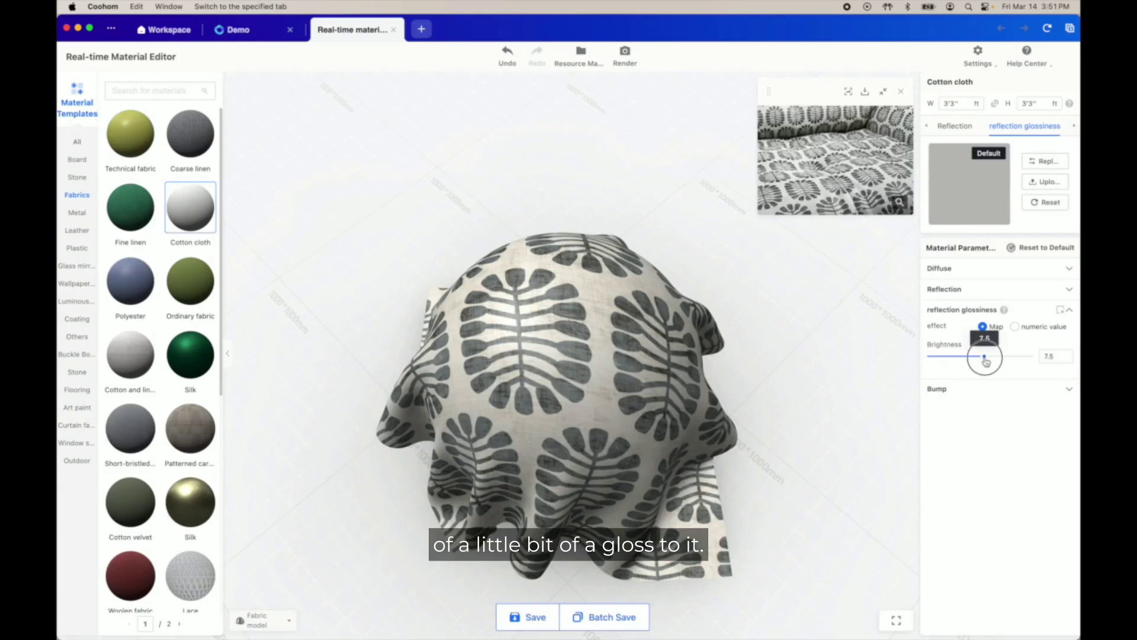
{"action": "left_click_drag", "start_coordinate": [986, 362], "coordinate": [985, 362]}
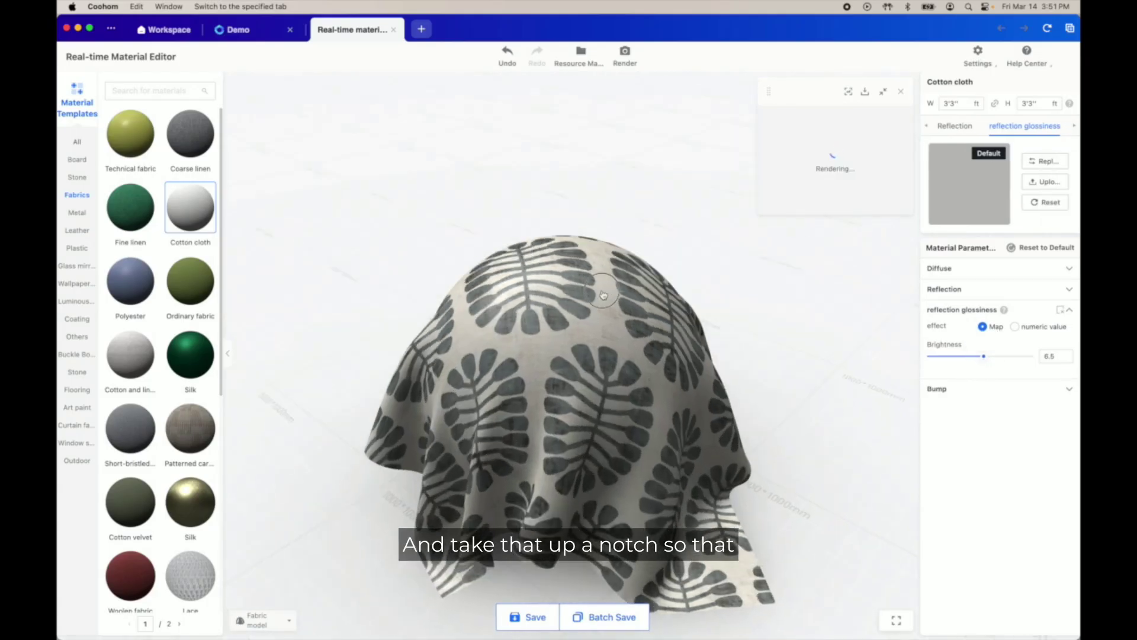
{"action": "mouse_move", "coordinate": [664, 254]}
{"action": "left_mouse_down"}
{"action": "mouse_move", "coordinate": [566, 353]}
{"action": "mouse_move", "coordinate": [586, 296]}
{"action": "mouse_move", "coordinate": [598, 300]}
{"action": "left_mouse_up"}
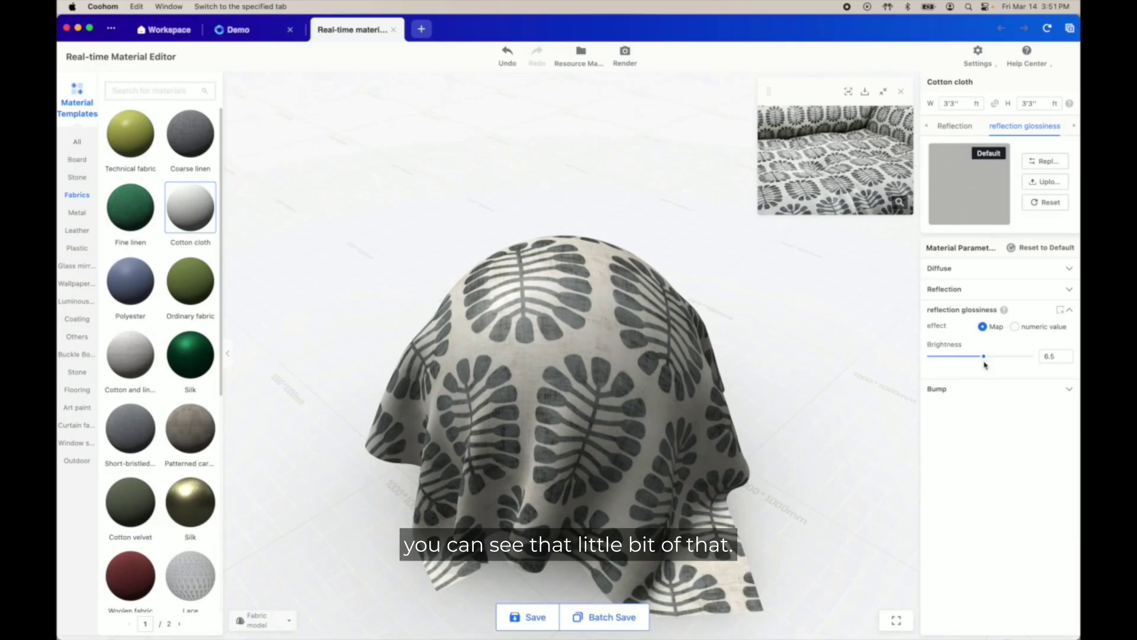
Raise the bump scale to 31.2
{"action": "left_click", "coordinate": [1009, 390]}
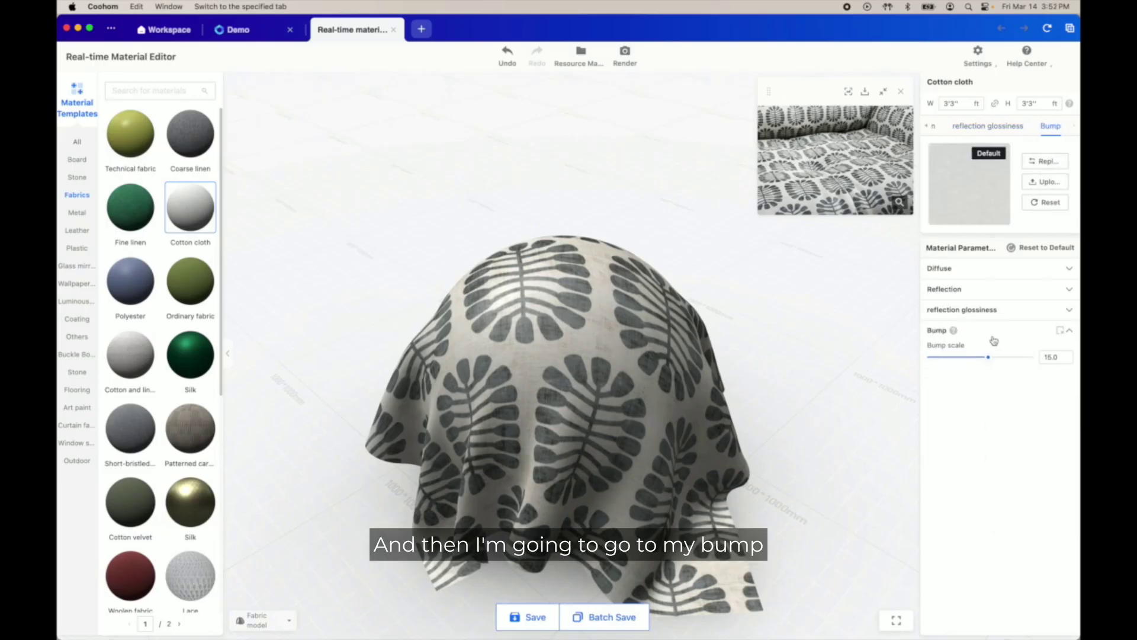
{"action": "left_click_drag", "start_coordinate": [990, 359], "coordinate": [992, 360]}
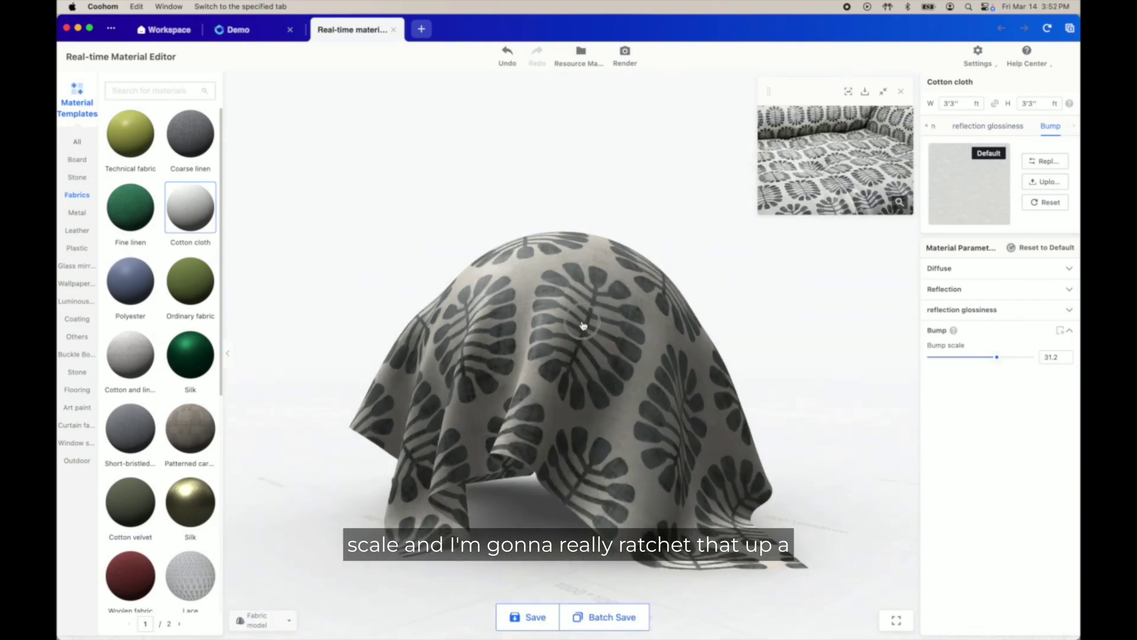
{"action": "left_click_drag", "start_coordinate": [579, 325], "coordinate": [585, 457]}
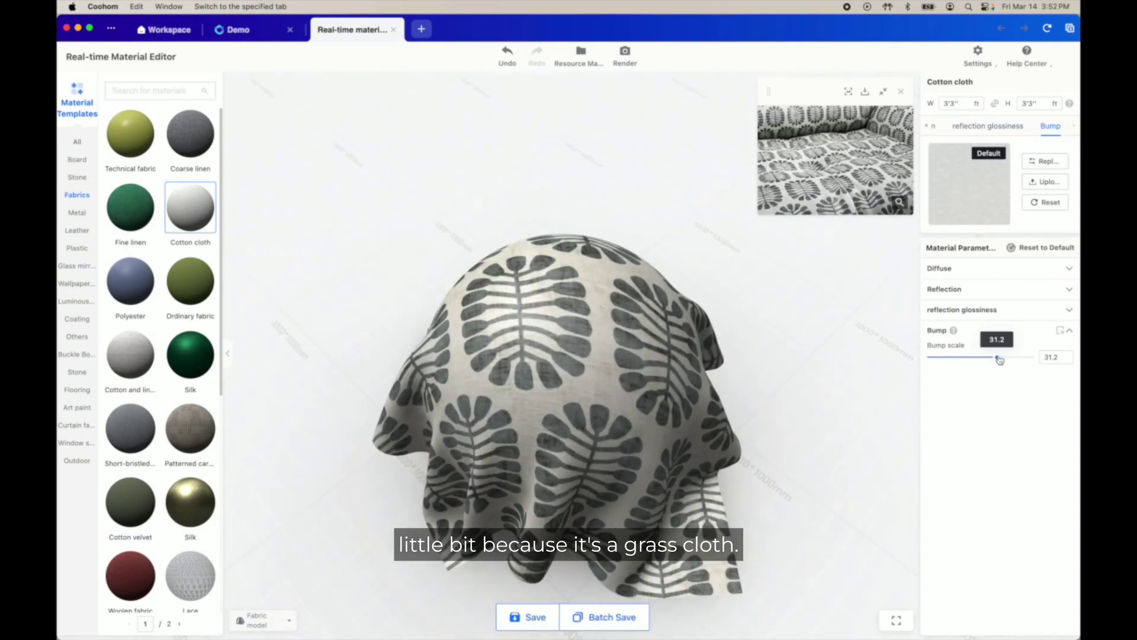
Raise the bump scale to 41.9 and zoom and orbit the cloth to inspect the weave
{"action": "left_click_drag", "start_coordinate": [1001, 357], "coordinate": [1003, 357]}
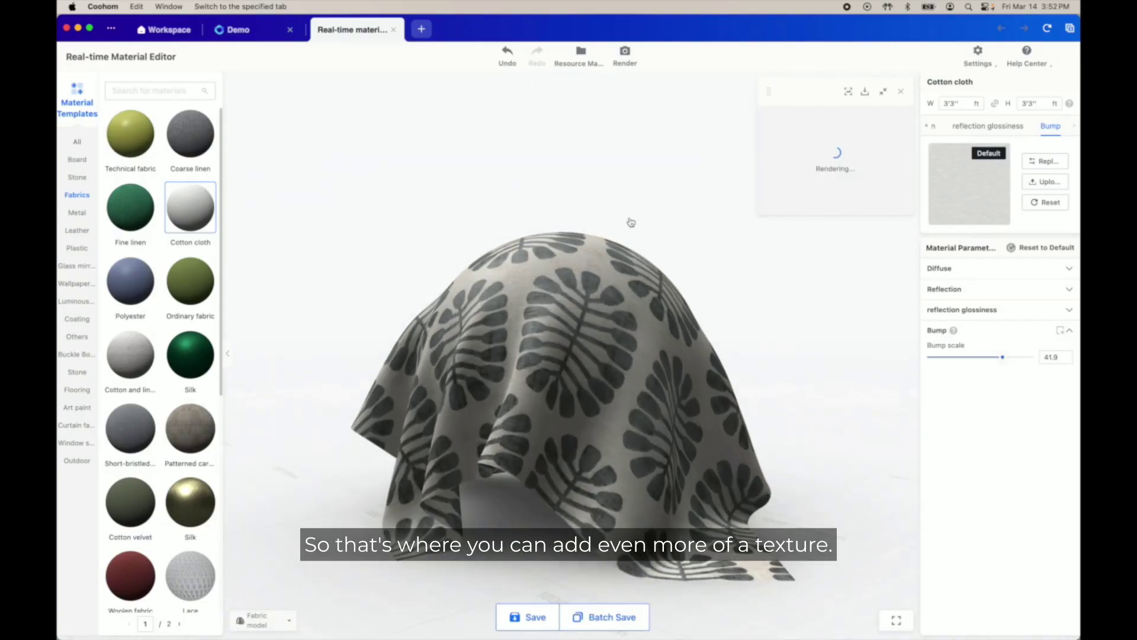
{"action": "scroll", "coordinate": [538, 313], "scroll_direction": "up", "scroll_amount": 5}
{"action": "scroll", "coordinate": [614, 314], "scroll_direction": "up", "scroll_amount": 5}
{"action": "mouse_move", "coordinate": [614, 315]}
{"action": "left_mouse_down"}
{"action": "mouse_move", "coordinate": [614, 361]}
{"action": "mouse_move", "coordinate": [665, 259]}
{"action": "mouse_move", "coordinate": [625, 288]}
{"action": "left_mouse_up"}
{"action": "scroll", "coordinate": [625, 288], "scroll_direction": "down", "scroll_amount": 5}
{"action": "scroll", "coordinate": [594, 352], "scroll_direction": "down", "scroll_amount": 3}
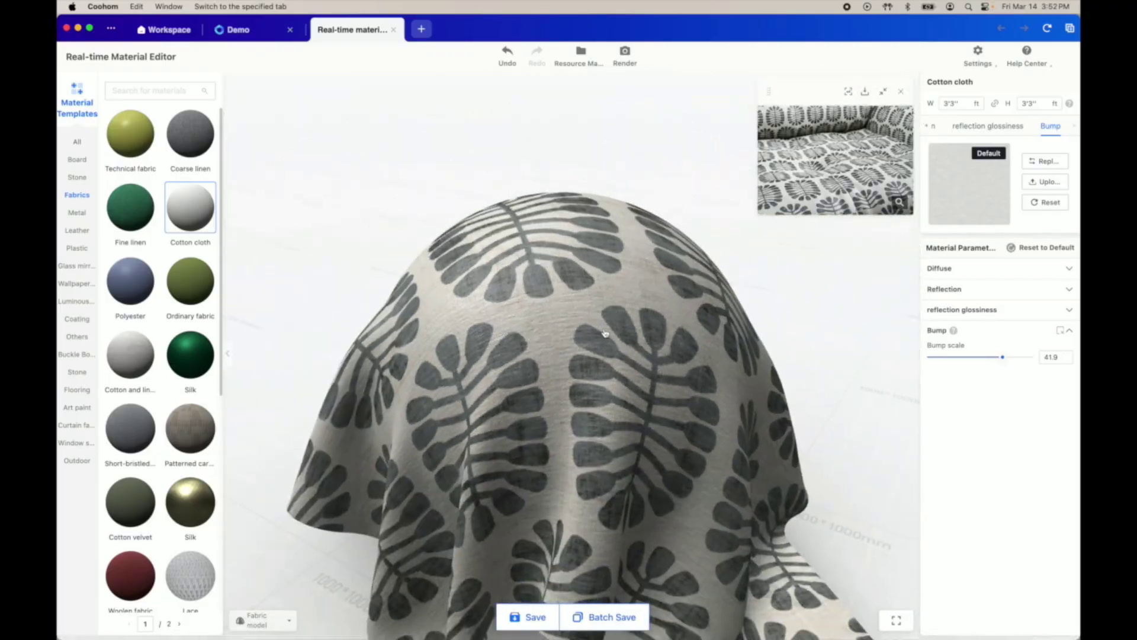
{"action": "mouse_move", "coordinate": [594, 352]}
{"action": "left_mouse_down"}
{"action": "mouse_move", "coordinate": [644, 377]}
{"action": "mouse_move", "coordinate": [657, 331]}
{"action": "left_mouse_up"}
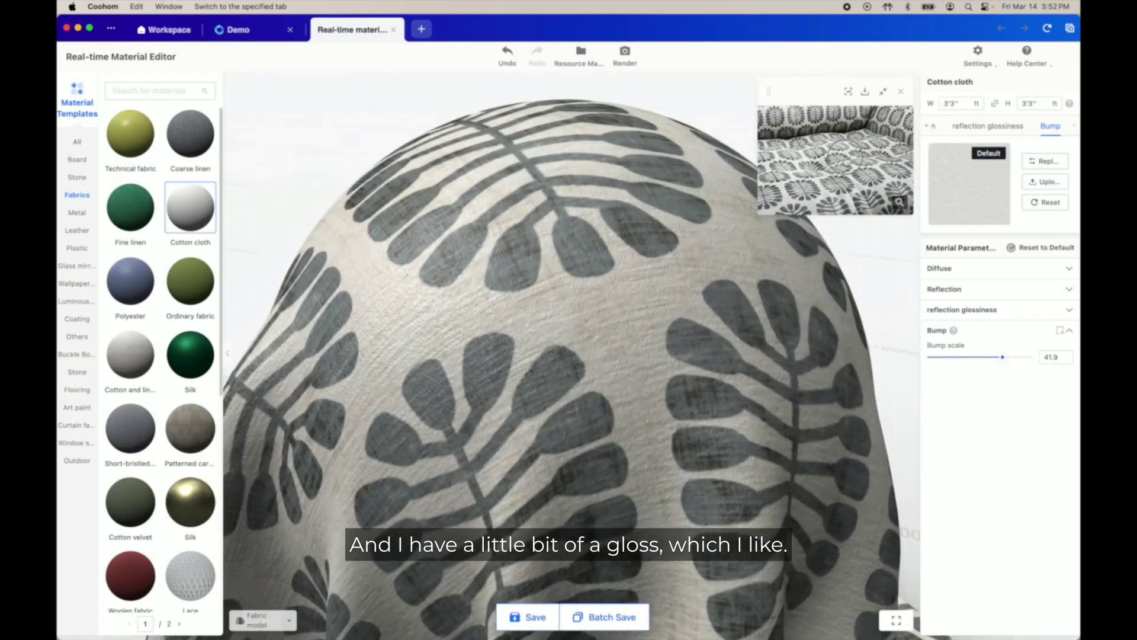
Render the leaf-print cloth in the potted-plant wall scene and inspect the enlarged result
{"action": "left_click", "coordinate": [846, 160]}
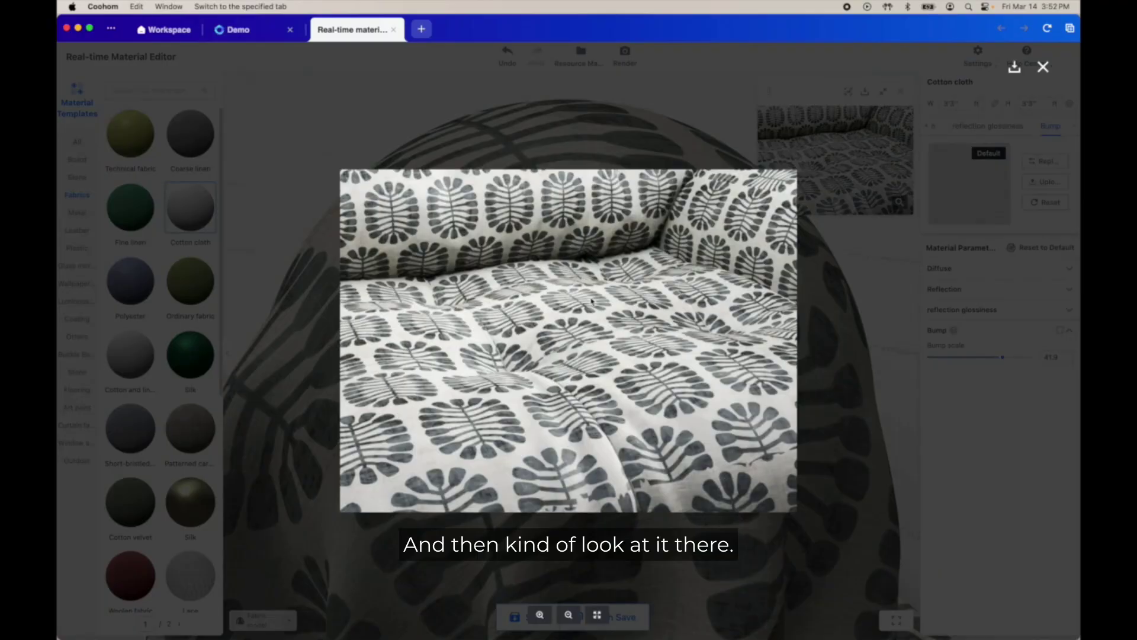
{"action": "left_click", "coordinate": [862, 276]}
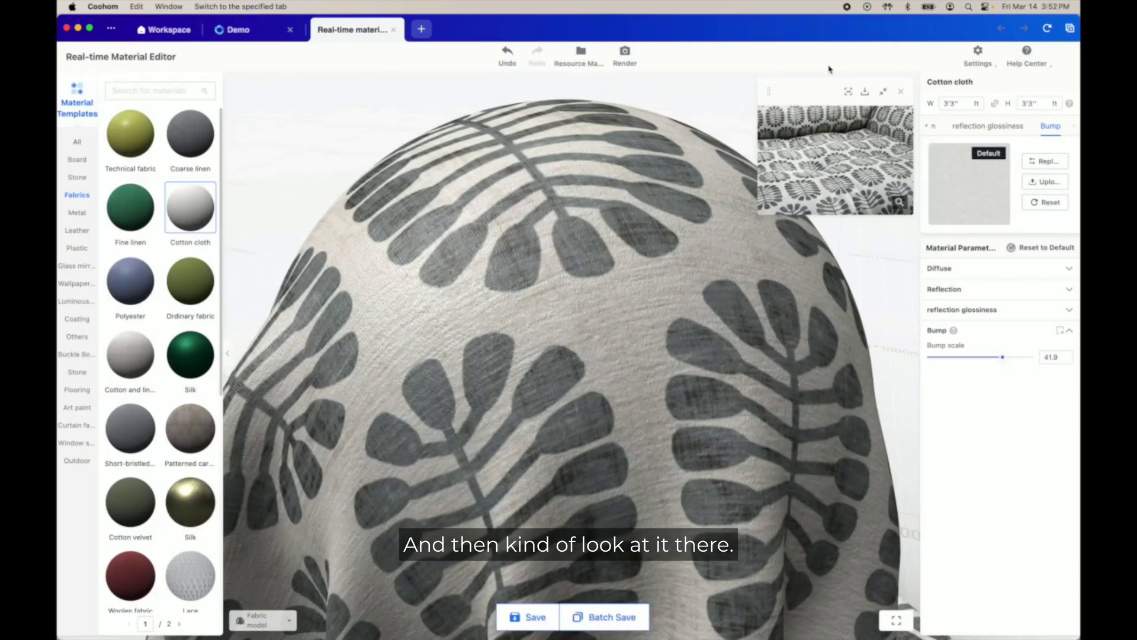
{"action": "left_click", "coordinate": [845, 95]}
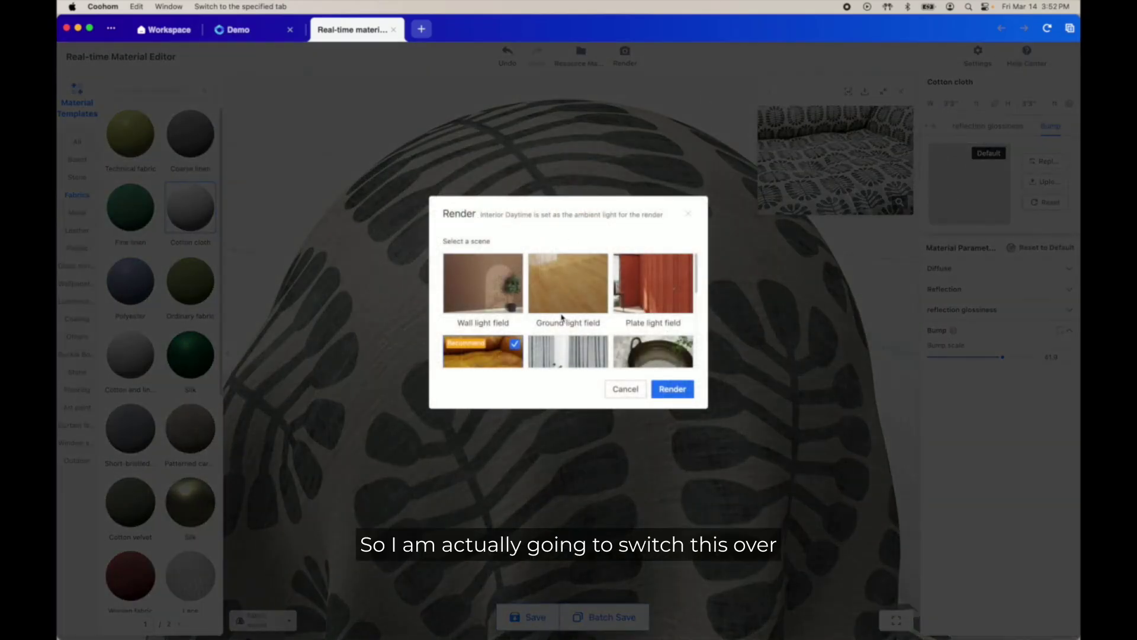
{"action": "left_click", "coordinate": [676, 389]}
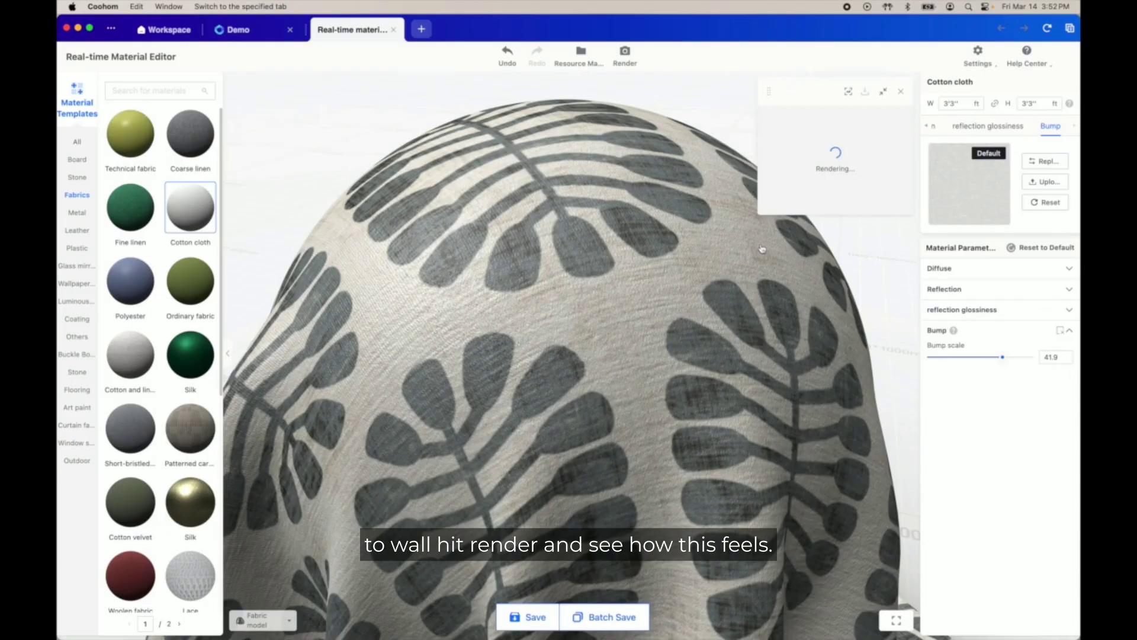
{"action": "left_click", "coordinate": [899, 202]}
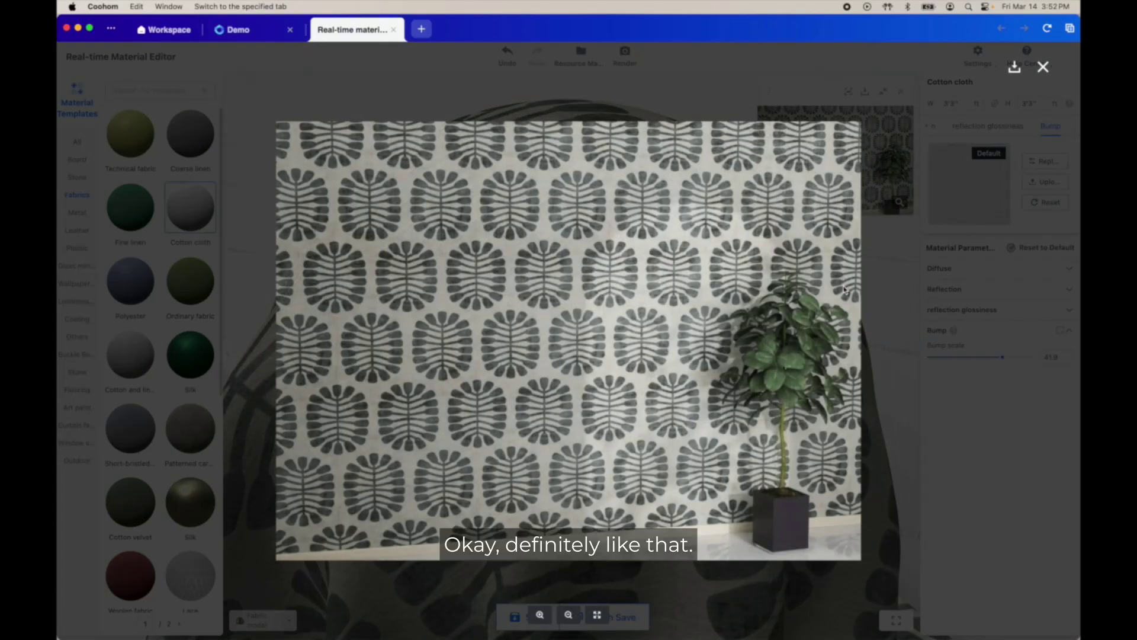
{"action": "left_click", "coordinate": [894, 297]}
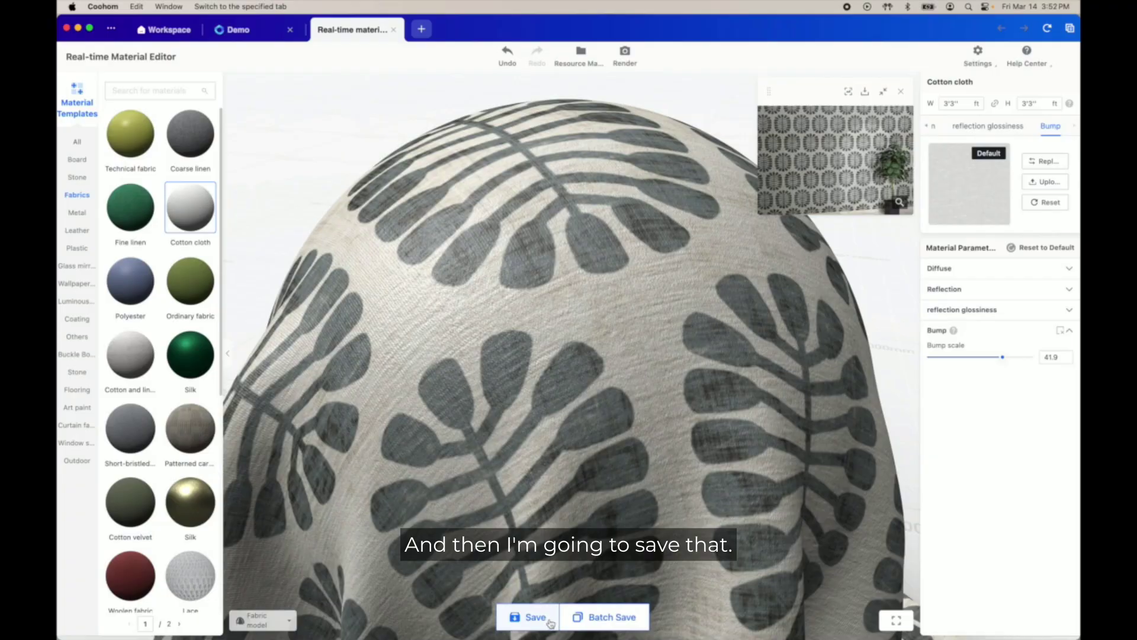
Save the leaf-print cloth at 2'0" x 2'0" under the Wallpaper render category
{"action": "left_click", "coordinate": [550, 623]}
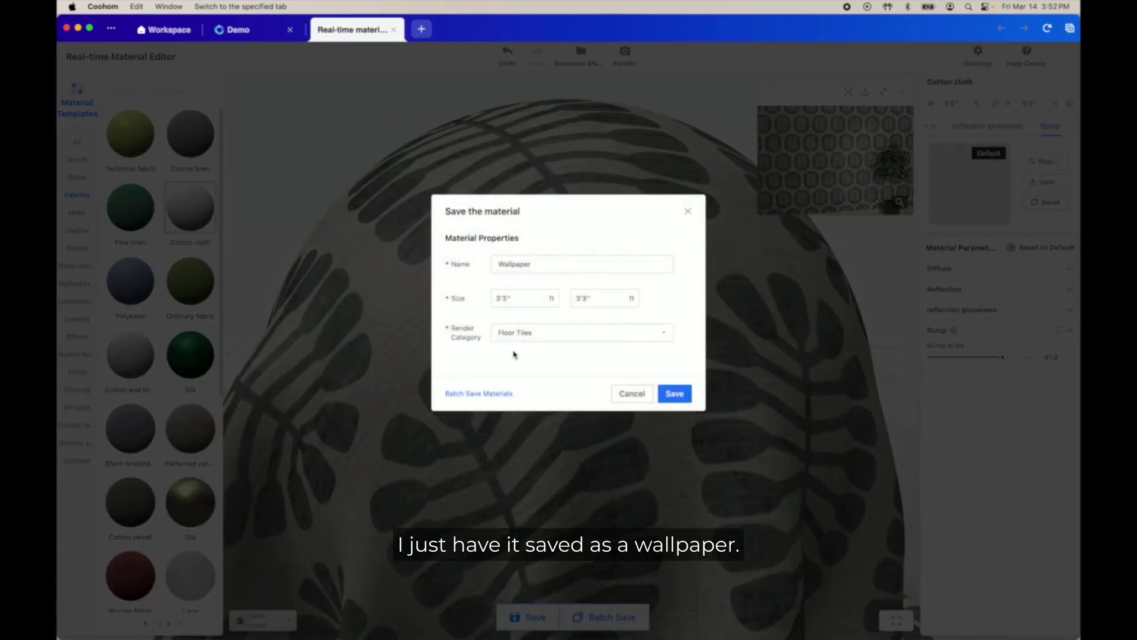
{"action": "left_click_drag", "start_coordinate": [504, 299], "coordinate": [474, 296]}
{"action": "type", "text": "2"}
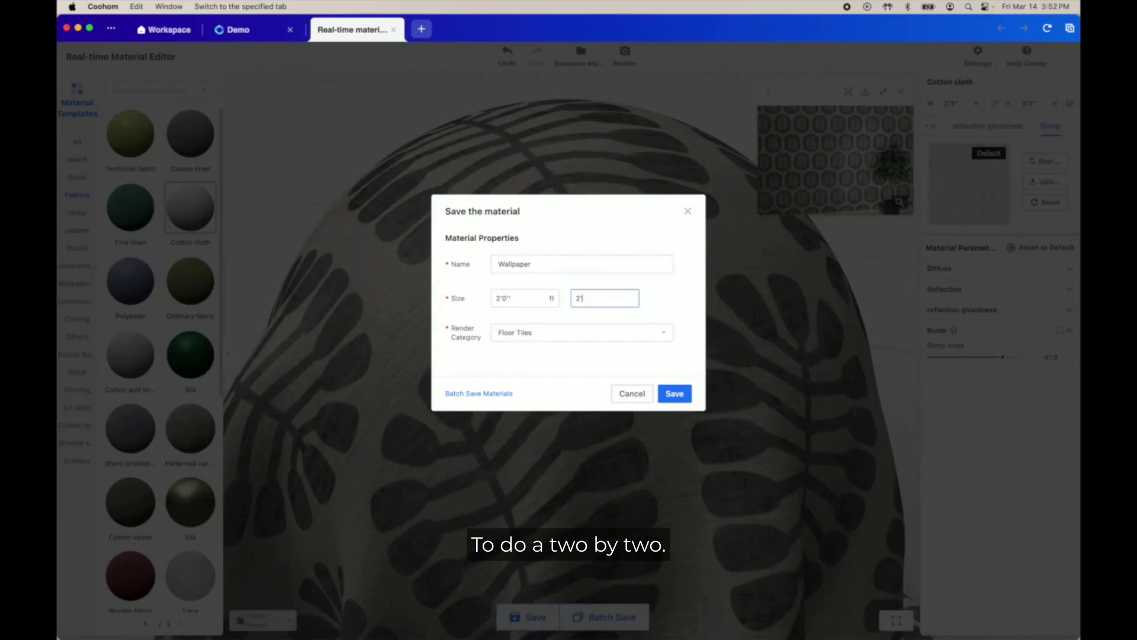
{"action": "left_click", "coordinate": [680, 299]}
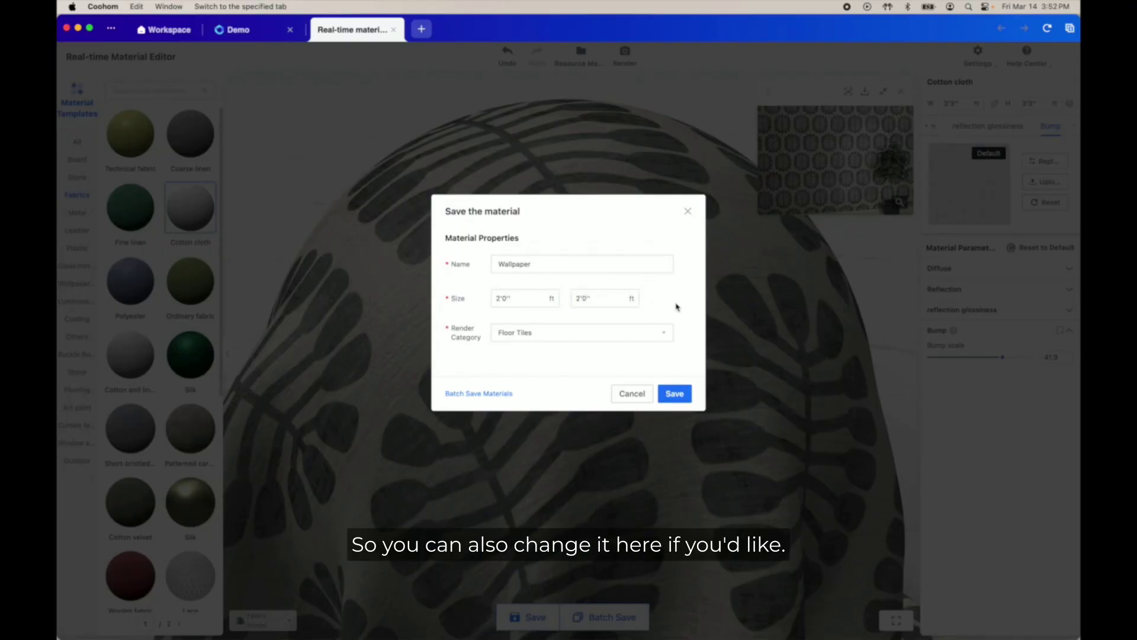
{"action": "left_click", "coordinate": [595, 340]}
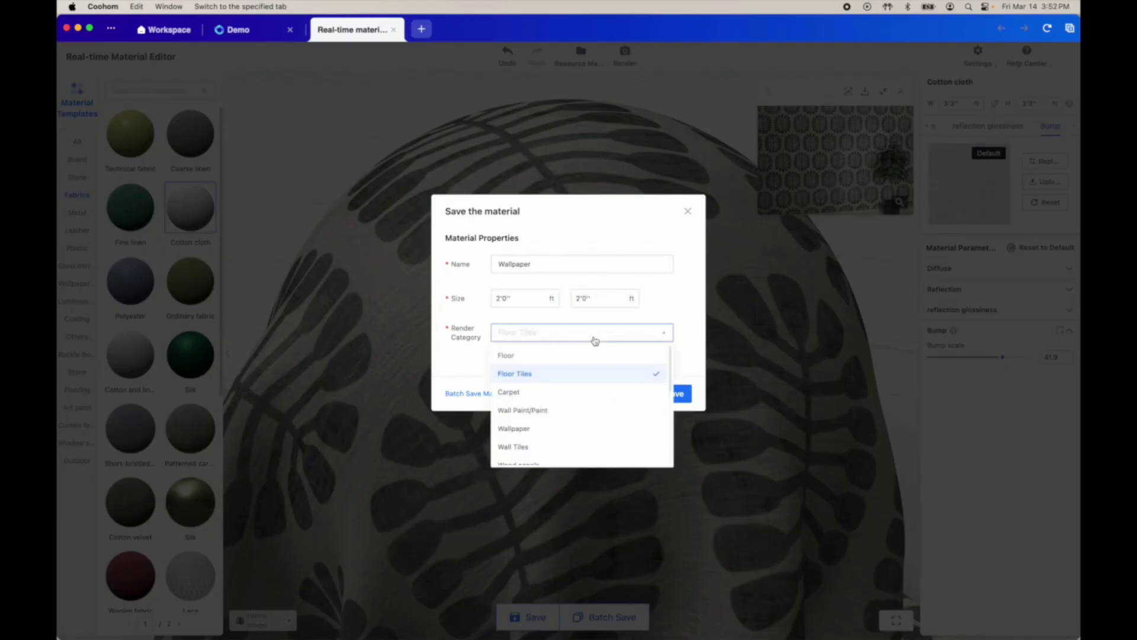
{"action": "left_click", "coordinate": [567, 437]}
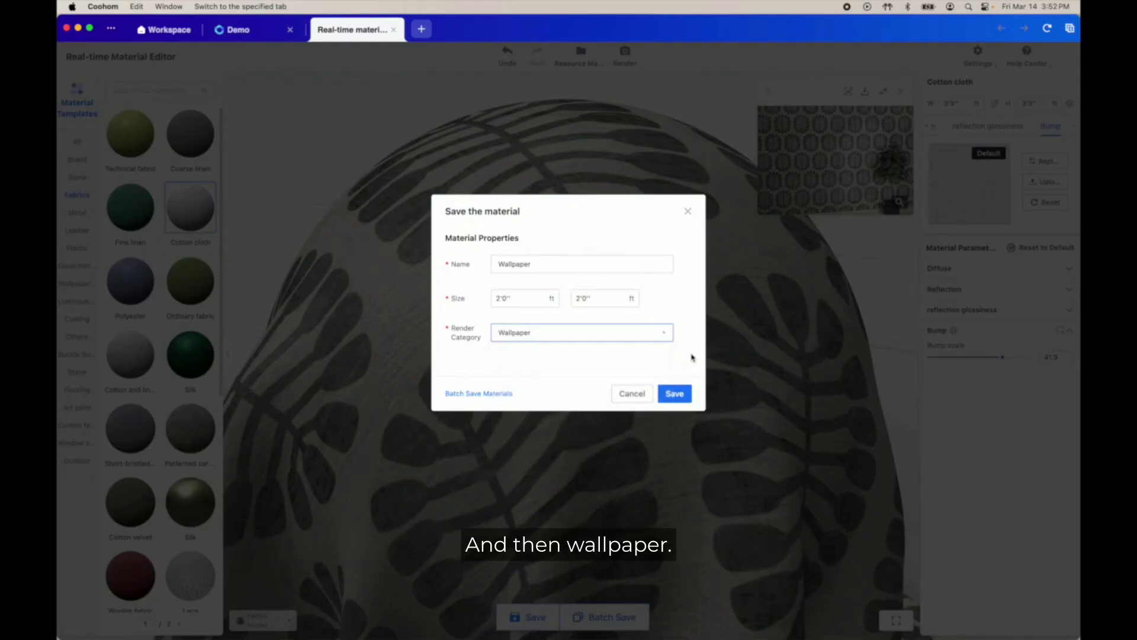
{"action": "left_click", "coordinate": [676, 394]}
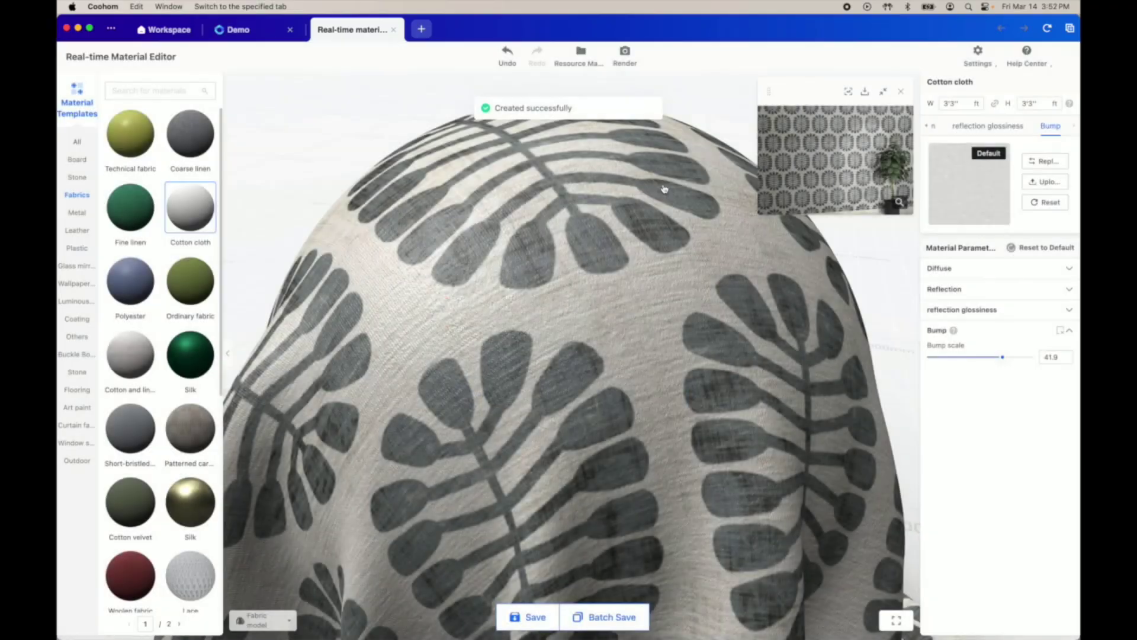
{"action": "left_click_drag", "start_coordinate": [598, 224], "coordinate": [614, 213]}
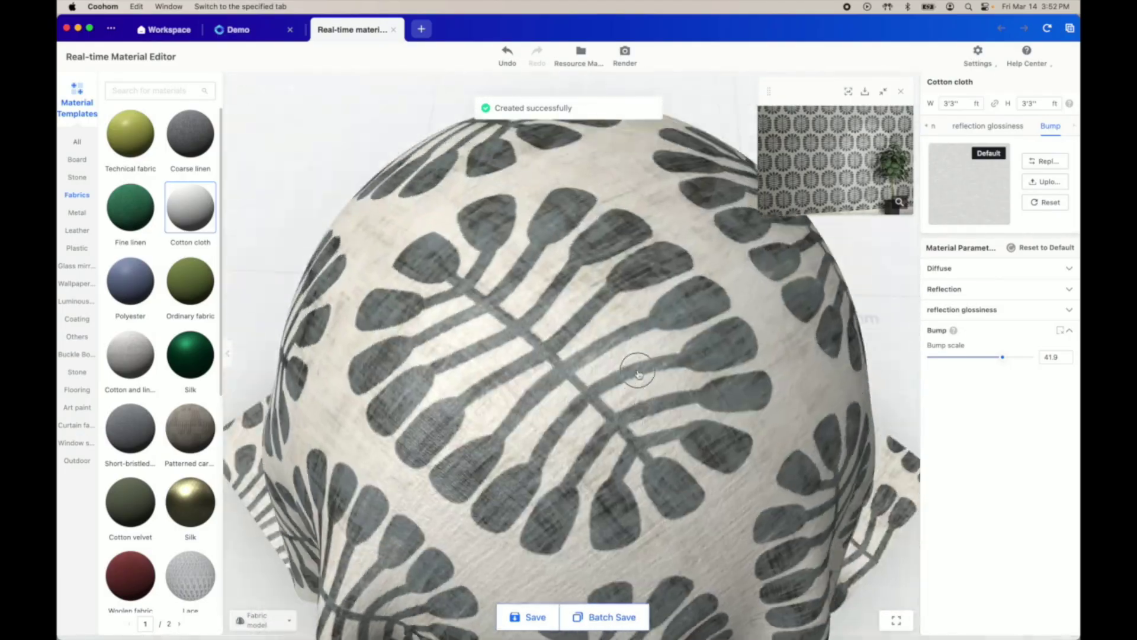
Refresh Personal Library > Textures to confirm the new Wallpaper texture appears
{"action": "left_click", "coordinate": [244, 37]}
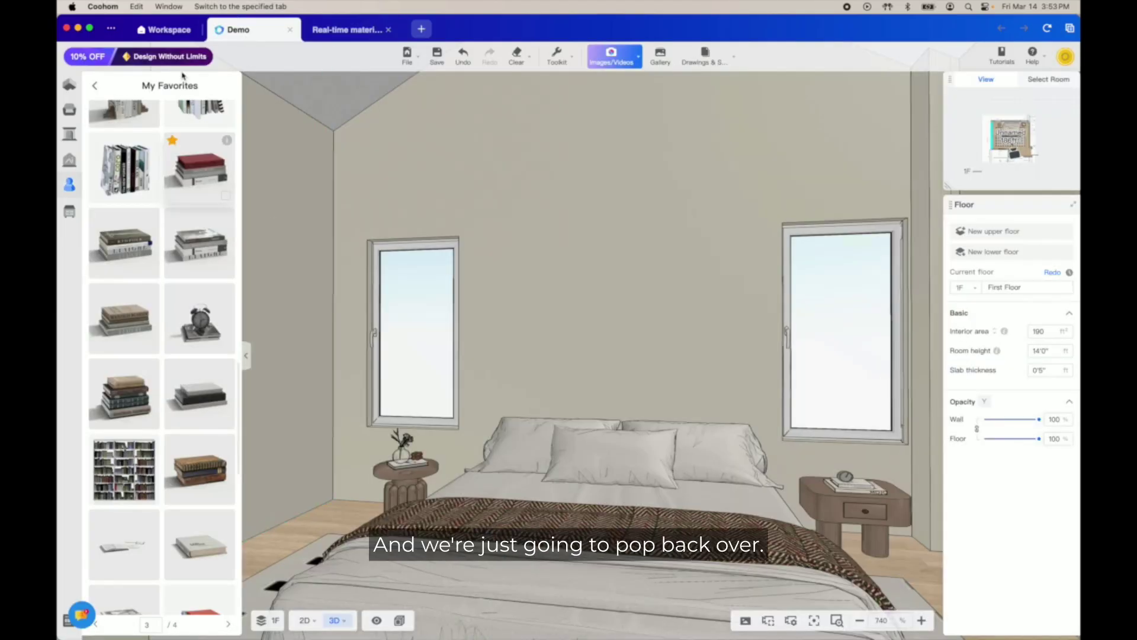
{"action": "left_click", "coordinate": [176, 37]}
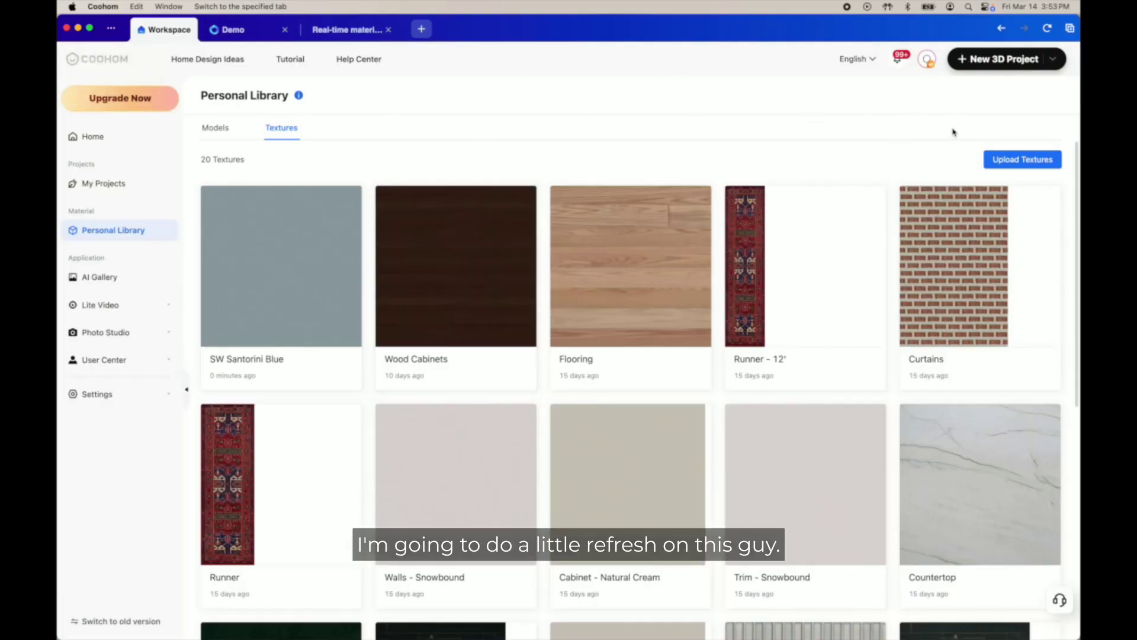
{"action": "left_click", "coordinate": [1048, 29]}
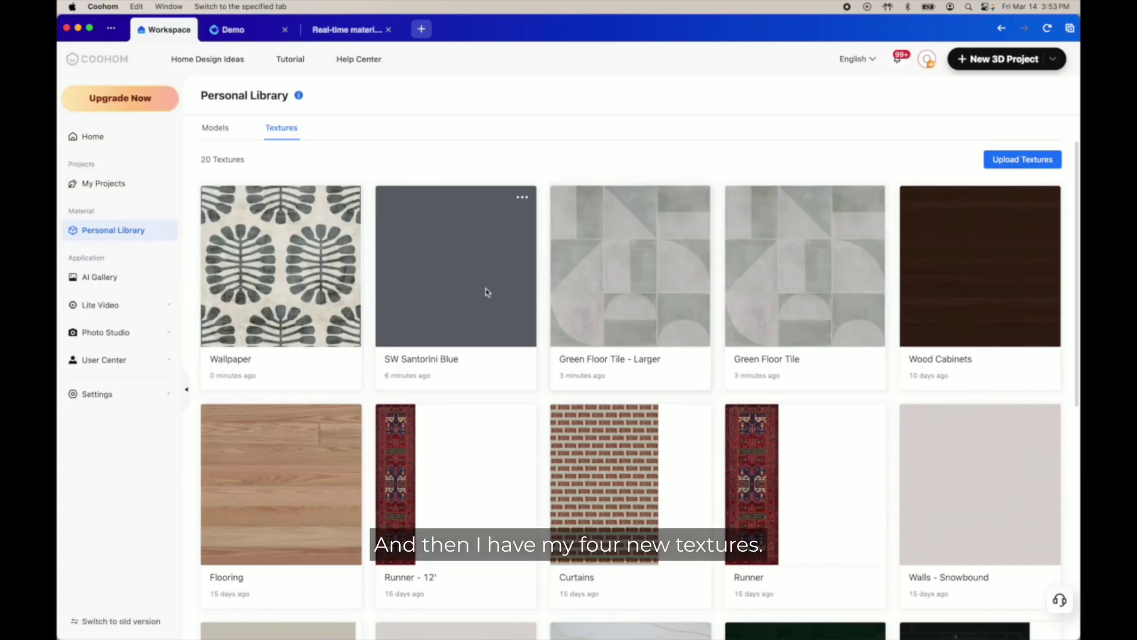
Close the real-time material editor and leave it without further changes
{"action": "left_click", "coordinate": [338, 30]}
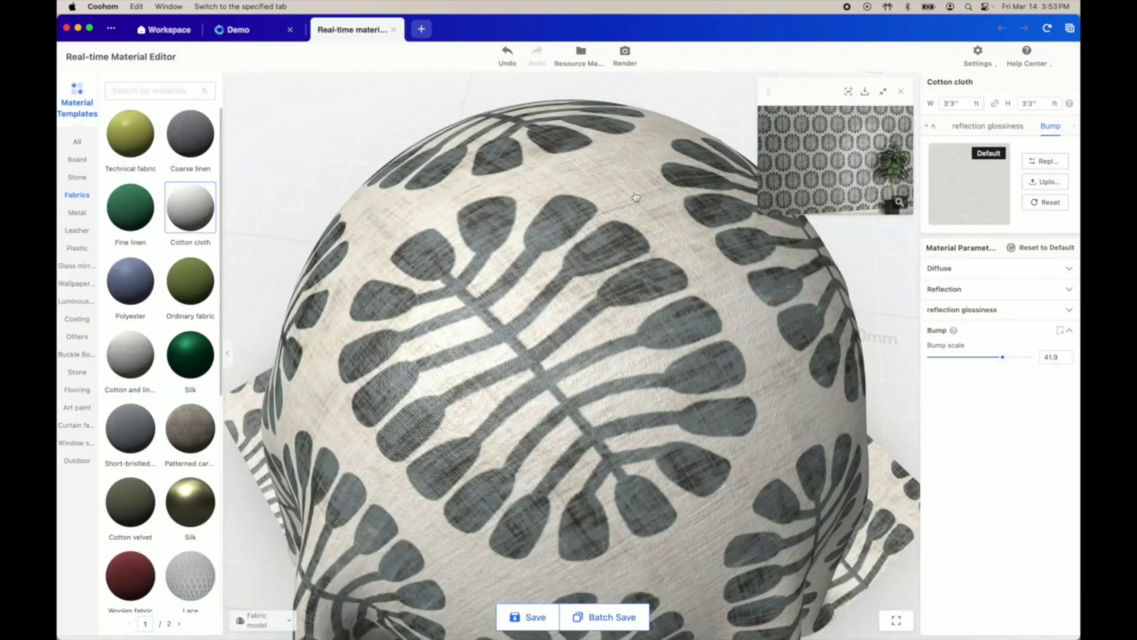
{"action": "left_click", "coordinate": [393, 31]}
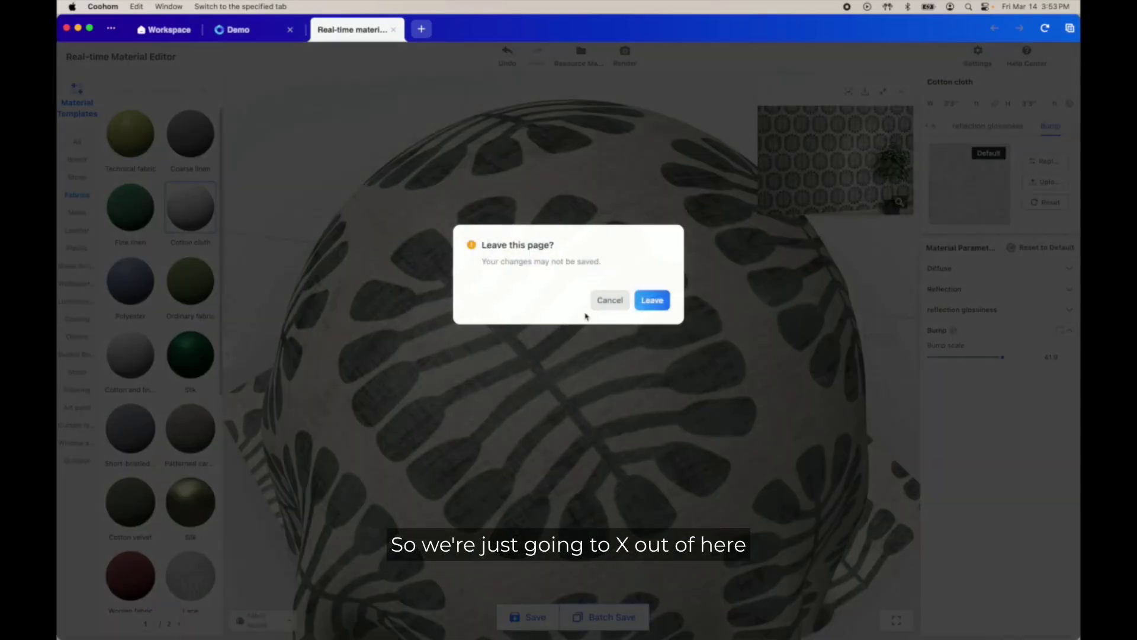
{"action": "left_click", "coordinate": [652, 300]}
Paint the bedroom walls with the uploaded blue-grey paint from My Account > Uploads
{"action": "left_click", "coordinate": [237, 30]}
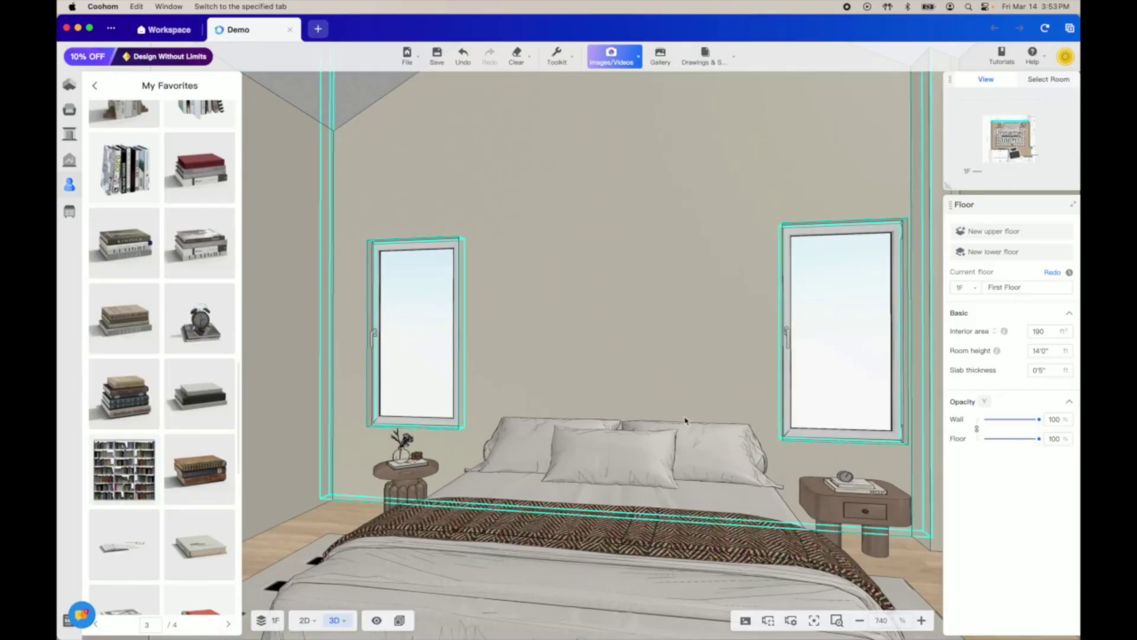
{"action": "left_click_drag", "start_coordinate": [574, 322], "coordinate": [531, 322]}
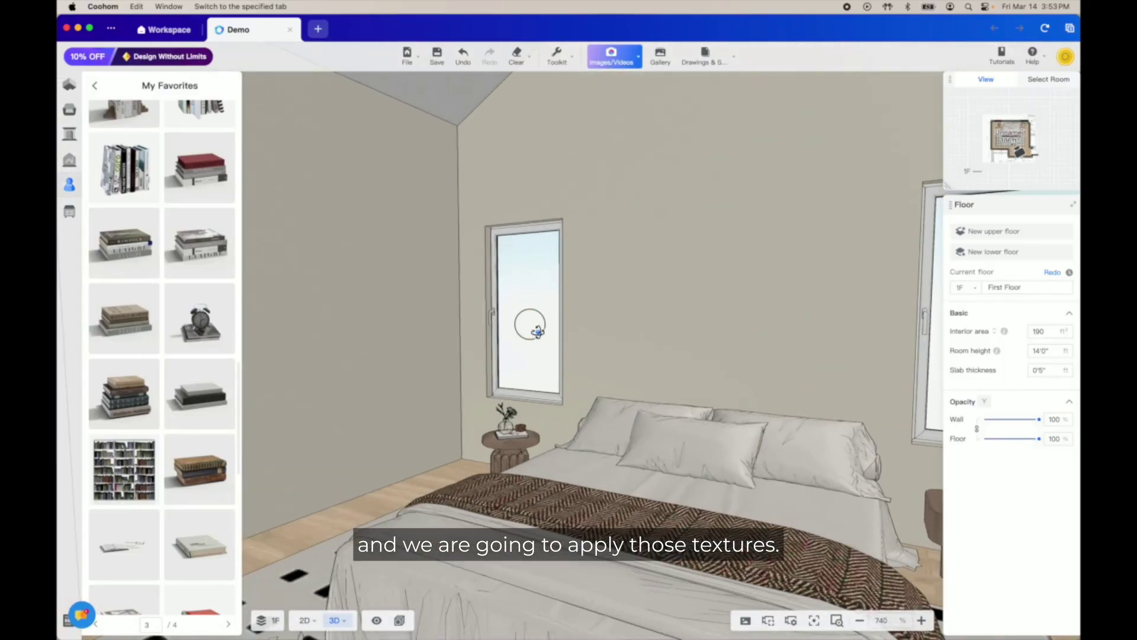
{"action": "left_click", "coordinate": [70, 110]}
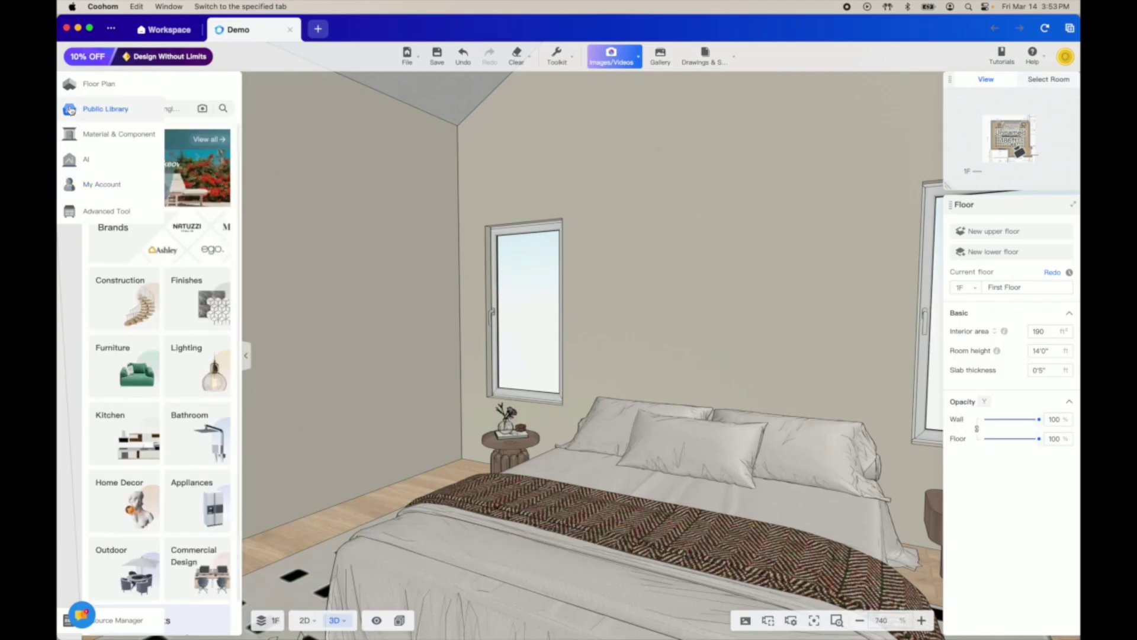
{"action": "left_click", "coordinate": [70, 185]}
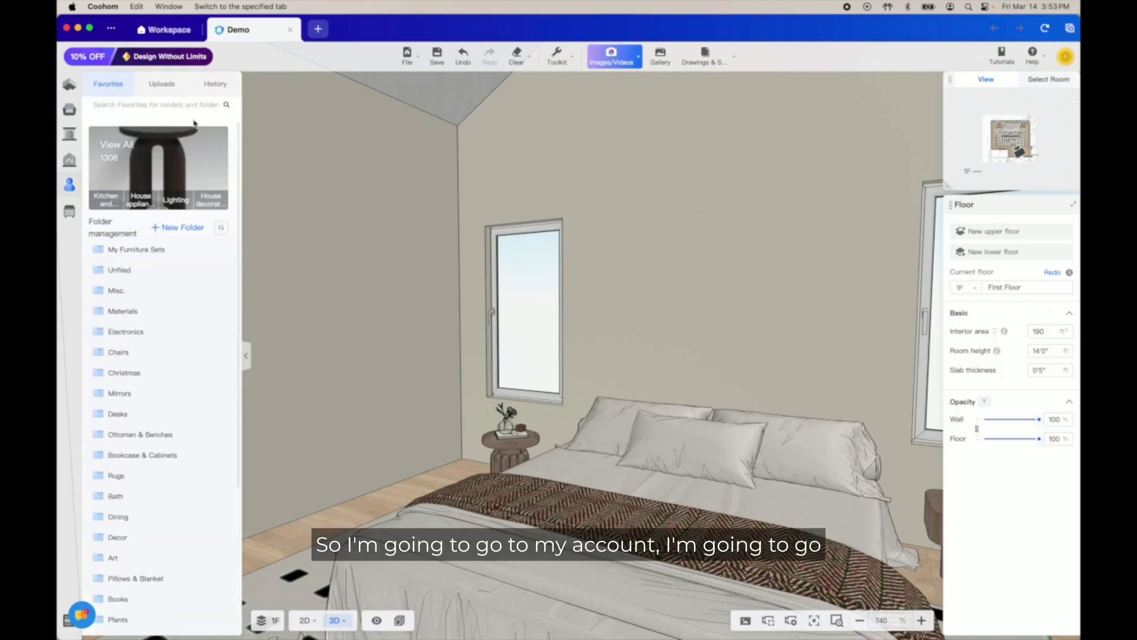
{"action": "left_click", "coordinate": [162, 85]}
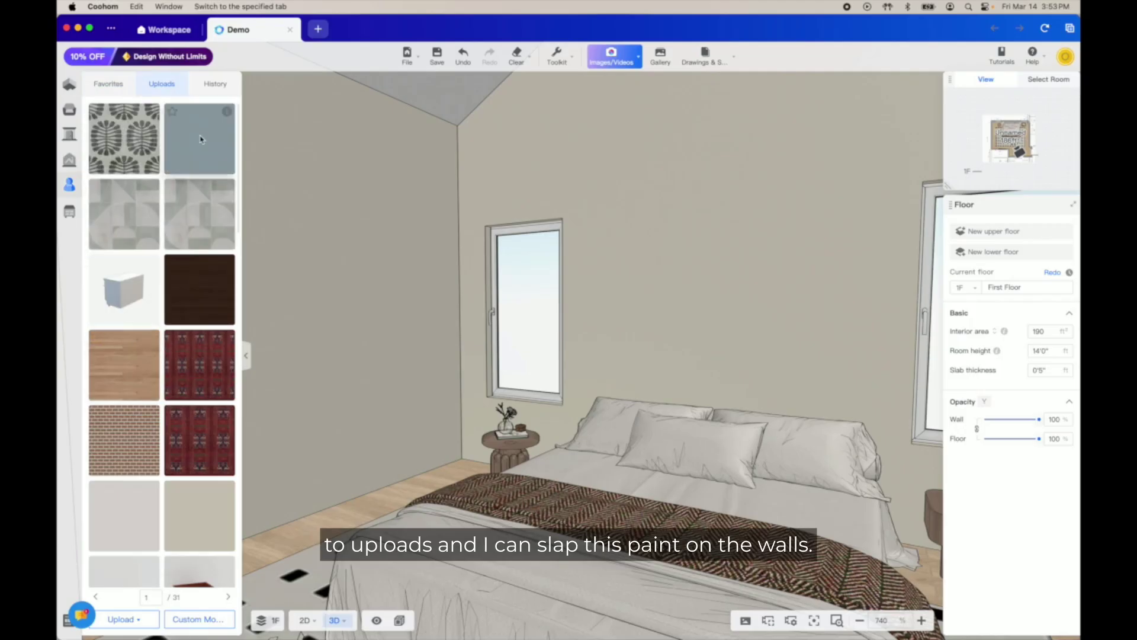
{"action": "left_click_drag", "start_coordinate": [201, 139], "coordinate": [616, 166]}
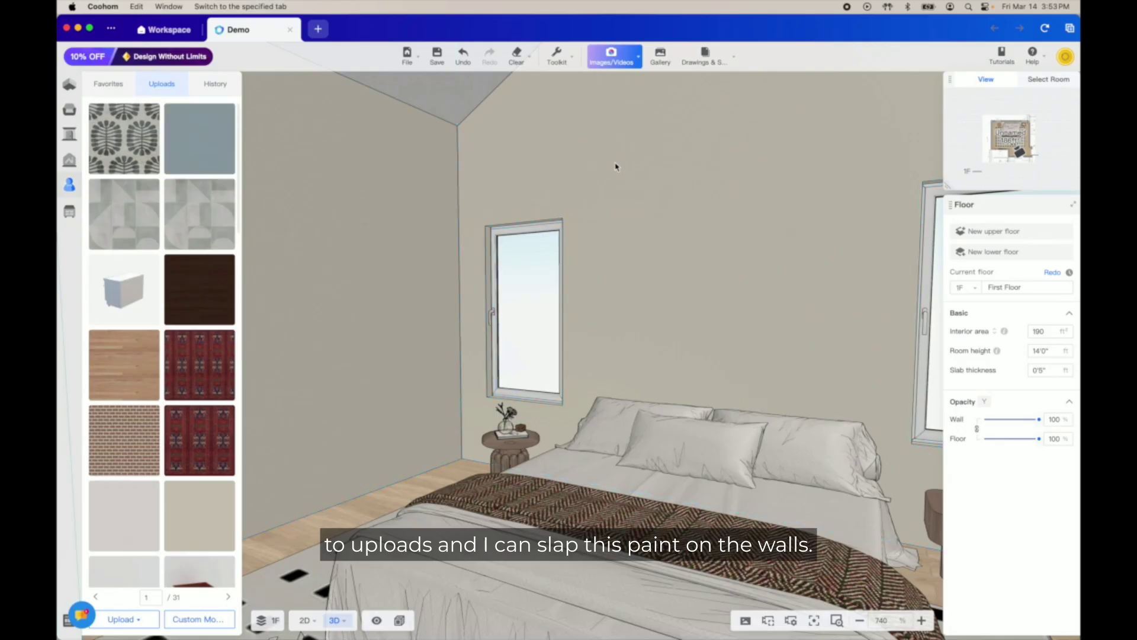
{"action": "left_click", "coordinate": [413, 360]}
Replace the wood plank floor with the uploaded green geometric tile
{"action": "mouse_move", "coordinate": [335, 382]}
{"action": "left_mouse_down"}
{"action": "mouse_move", "coordinate": [658, 297]}
{"action": "mouse_move", "coordinate": [736, 309]}
{"action": "mouse_move", "coordinate": [634, 354]}
{"action": "left_mouse_up"}
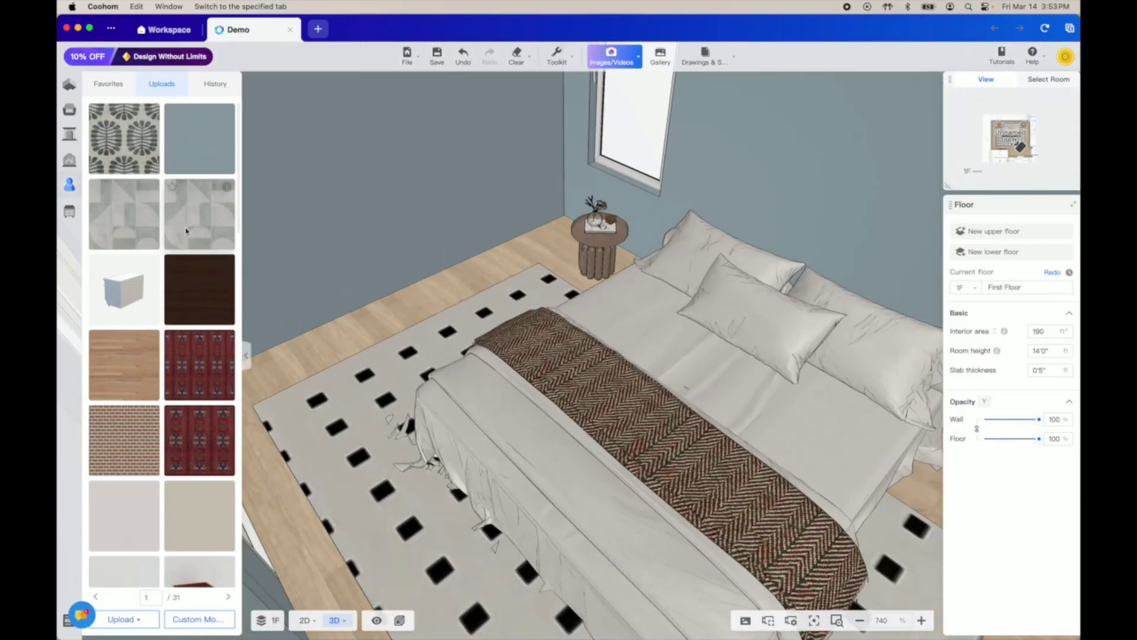
{"action": "left_click", "coordinate": [122, 219]}
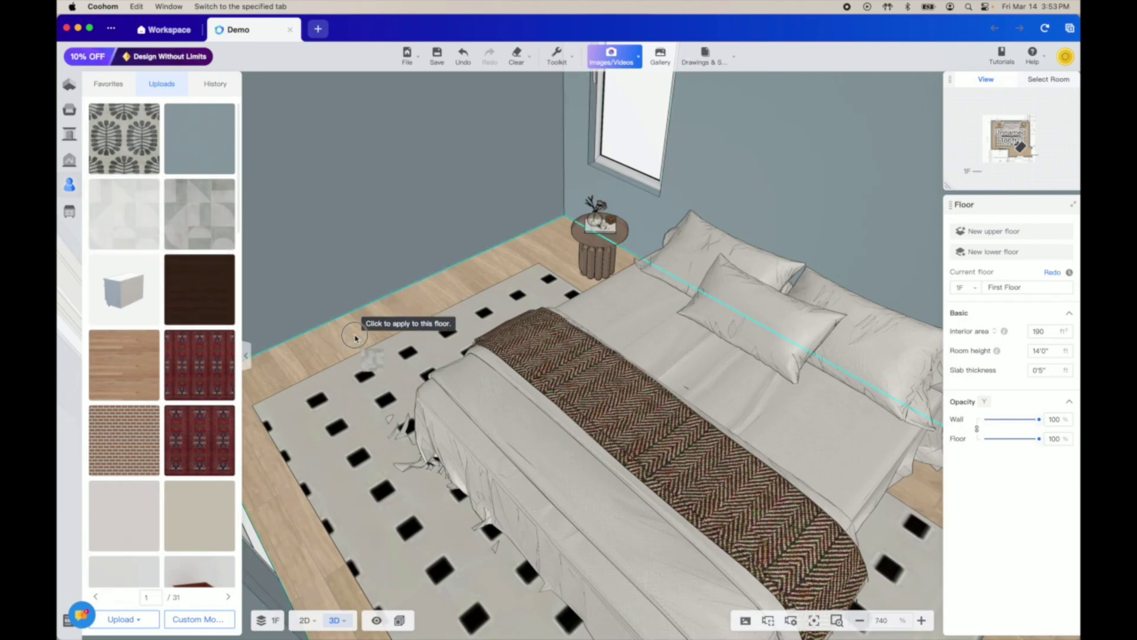
{"action": "left_click", "coordinate": [363, 323]}
{"action": "mouse_move", "coordinate": [350, 472]}
{"action": "left_mouse_down"}
{"action": "mouse_move", "coordinate": [578, 456]}
{"action": "mouse_move", "coordinate": [672, 419]}
{"action": "mouse_move", "coordinate": [363, 432]}
{"action": "mouse_move", "coordinate": [410, 419]}
{"action": "left_mouse_up"}
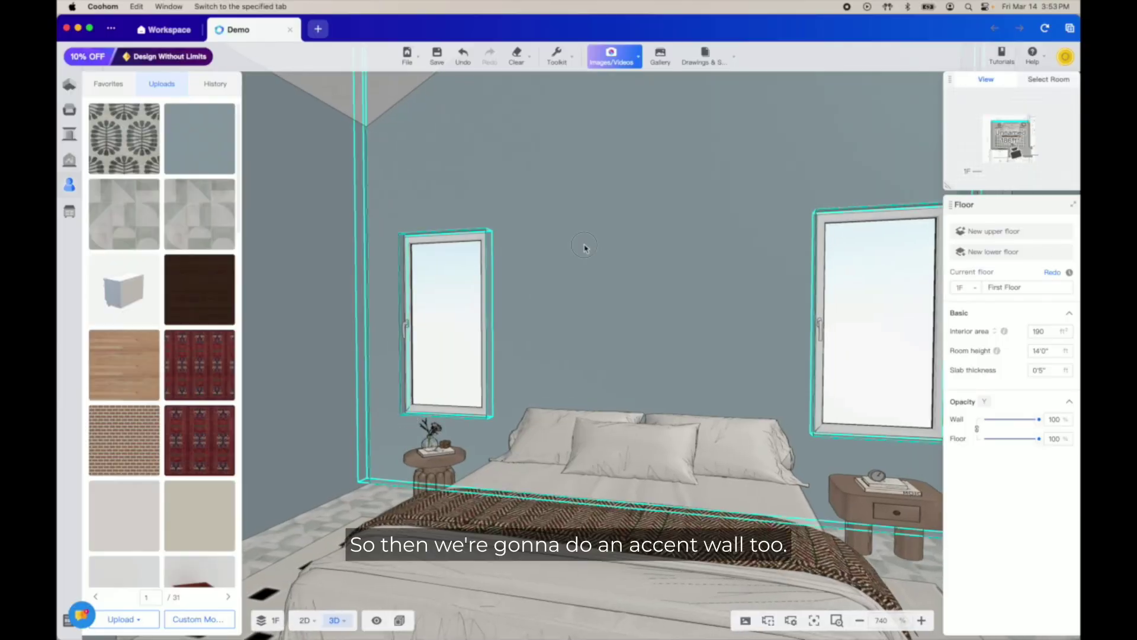
Apply the uploaded leaf-print Wallpaper to the wall behind the bed
{"action": "left_click", "coordinate": [581, 265]}
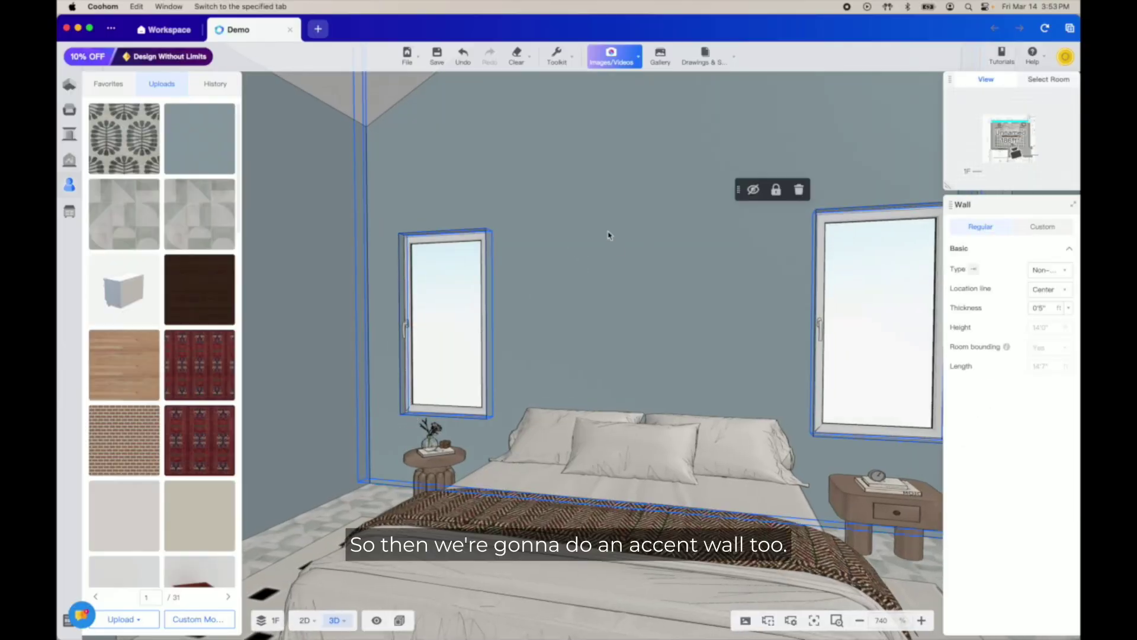
{"action": "scroll", "coordinate": [515, 344], "scroll_direction": "up", "scroll_amount": 2}
{"action": "left_click_drag", "start_coordinate": [515, 347], "coordinate": [537, 193]}
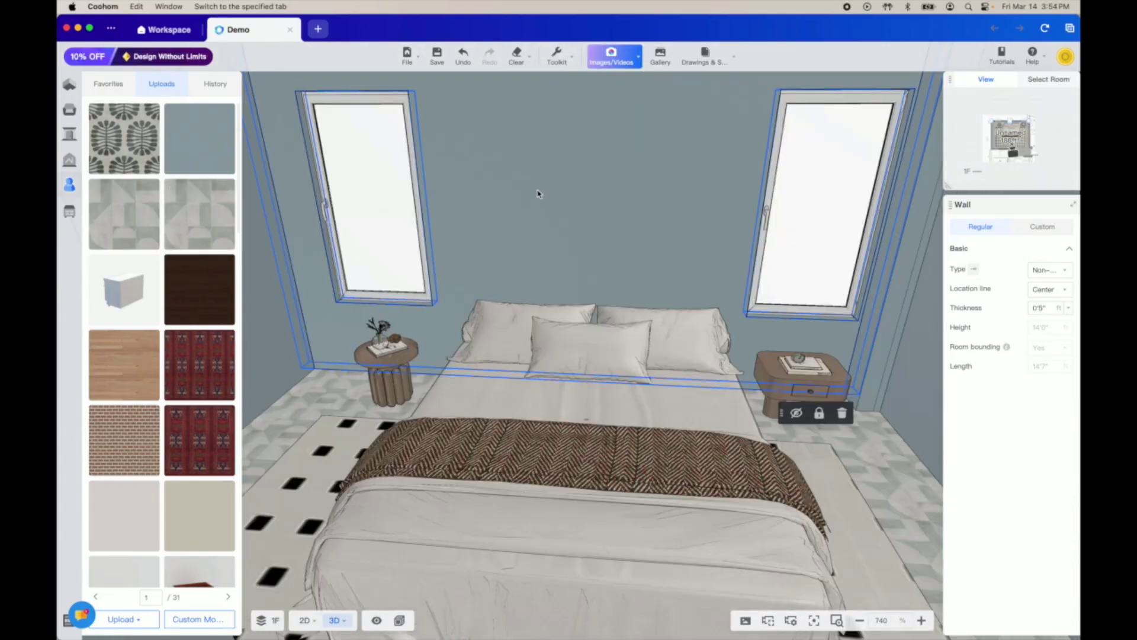
{"action": "mouse_move", "coordinate": [124, 138]}
{"action": "left_mouse_down"}
{"action": "mouse_move", "coordinate": [592, 226]}
{"action": "mouse_move", "coordinate": [578, 187]}
{"action": "mouse_move", "coordinate": [551, 191]}
{"action": "left_mouse_up"}
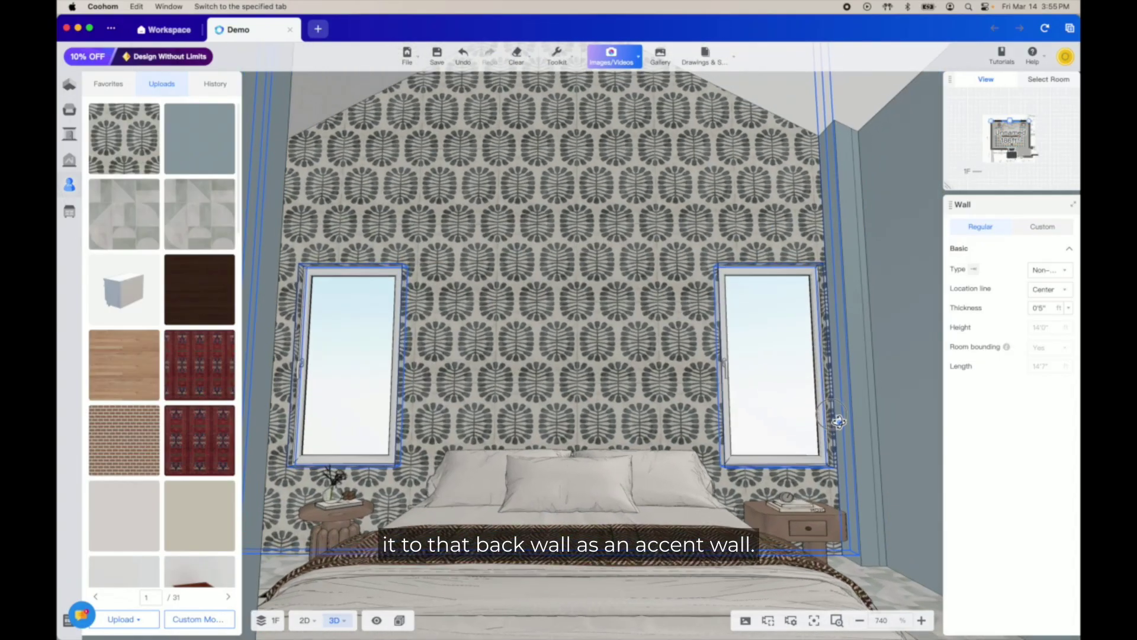
Orbit around the room to review the accent wall, blue walls and sliding-door wall
{"action": "mouse_move", "coordinate": [820, 459]}
{"action": "left_mouse_down"}
{"action": "mouse_move", "coordinate": [787, 411]}
{"action": "mouse_move", "coordinate": [735, 429]}
{"action": "mouse_move", "coordinate": [870, 442]}
{"action": "mouse_move", "coordinate": [725, 425]}
{"action": "mouse_move", "coordinate": [793, 429]}
{"action": "left_mouse_up"}
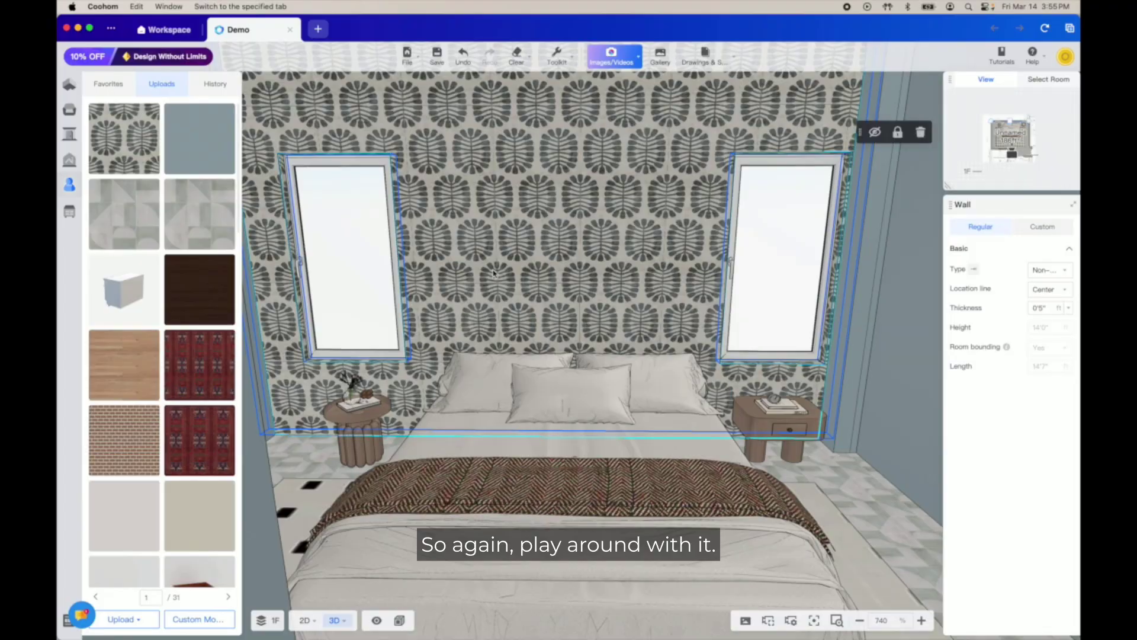
{"action": "mouse_move", "coordinate": [480, 282]}
{"action": "left_mouse_down"}
{"action": "mouse_move", "coordinate": [805, 293]}
{"action": "mouse_move", "coordinate": [420, 288]}
{"action": "left_mouse_up"}
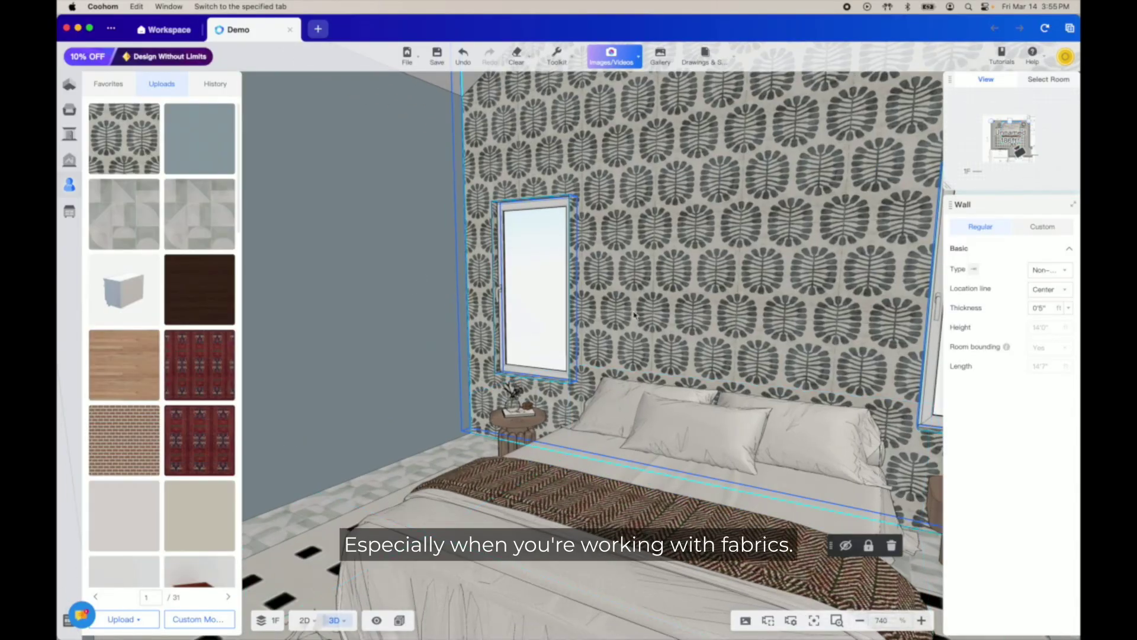
{"action": "mouse_move", "coordinate": [630, 311]}
{"action": "left_mouse_down"}
{"action": "mouse_move", "coordinate": [693, 318]}
{"action": "mouse_move", "coordinate": [711, 344]}
{"action": "left_mouse_up"}
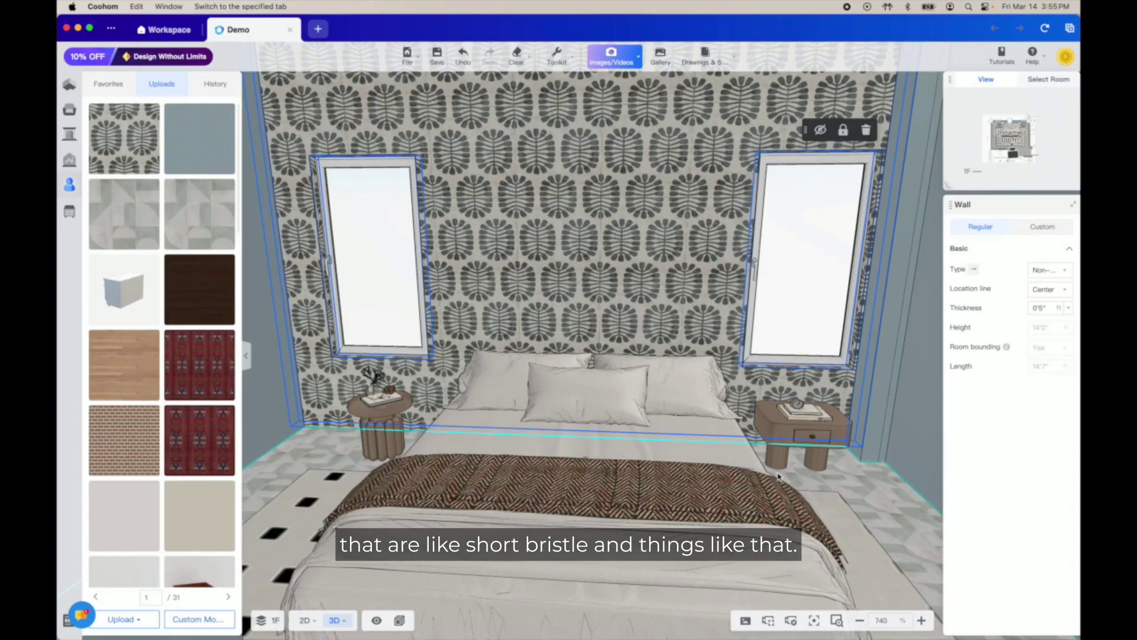
{"action": "mouse_move", "coordinate": [879, 508]}
{"action": "left_mouse_down"}
{"action": "mouse_move", "coordinate": [836, 511]}
{"action": "mouse_move", "coordinate": [855, 532]}
{"action": "left_mouse_up"}
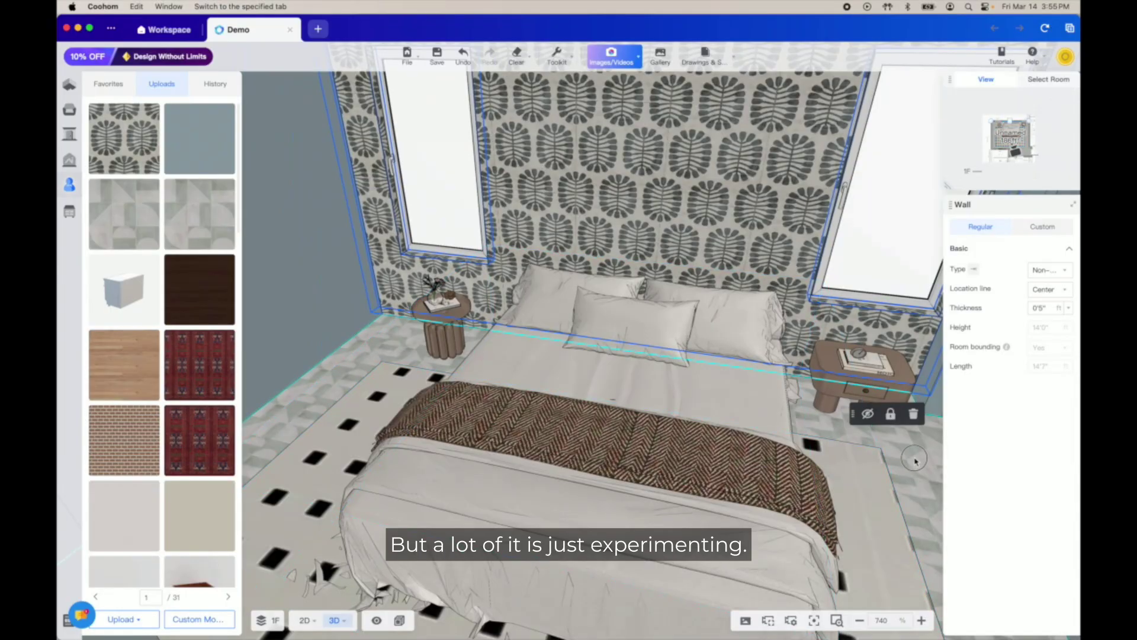
{"action": "mouse_move", "coordinate": [915, 461]}
{"action": "left_mouse_down"}
{"action": "mouse_move", "coordinate": [727, 422]}
{"action": "mouse_move", "coordinate": [614, 426]}
{"action": "mouse_move", "coordinate": [440, 238]}
{"action": "mouse_move", "coordinate": [436, 272]}
{"action": "mouse_move", "coordinate": [744, 259]}
{"action": "mouse_move", "coordinate": [595, 216]}
{"action": "left_mouse_up"}
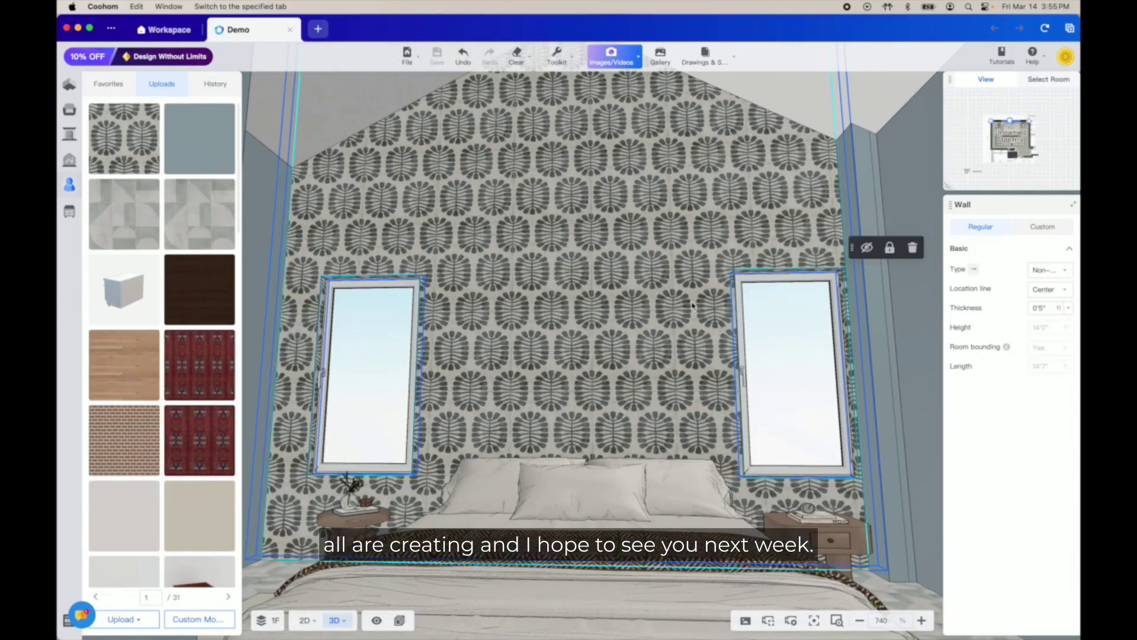